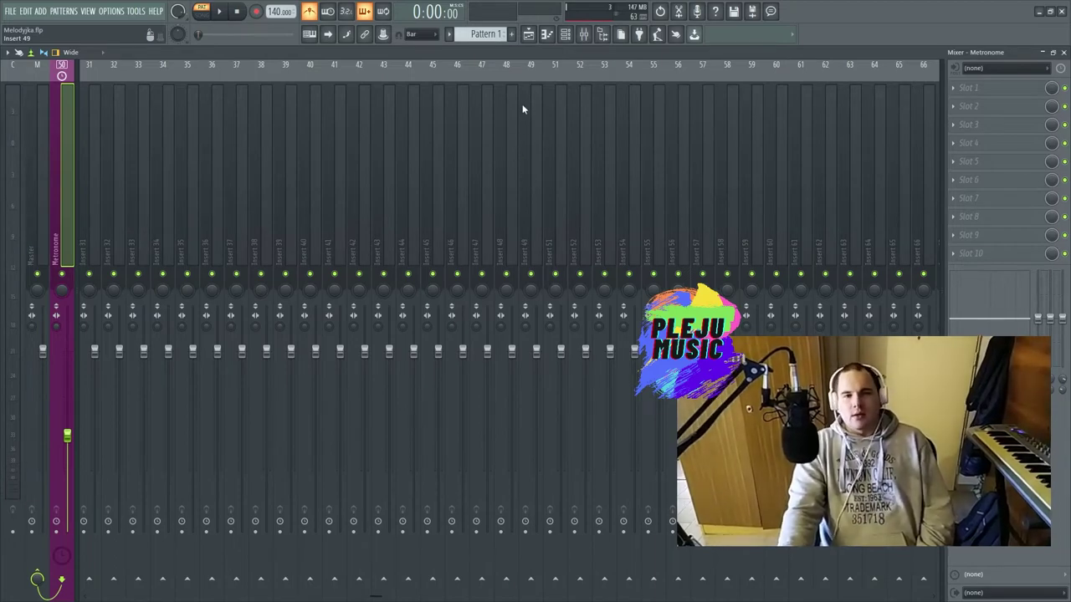
Open the FL Keys instrument from the channel rack and set its sound to Rhodes (FL).
{"action": "left_click", "coordinate": [529, 35]}
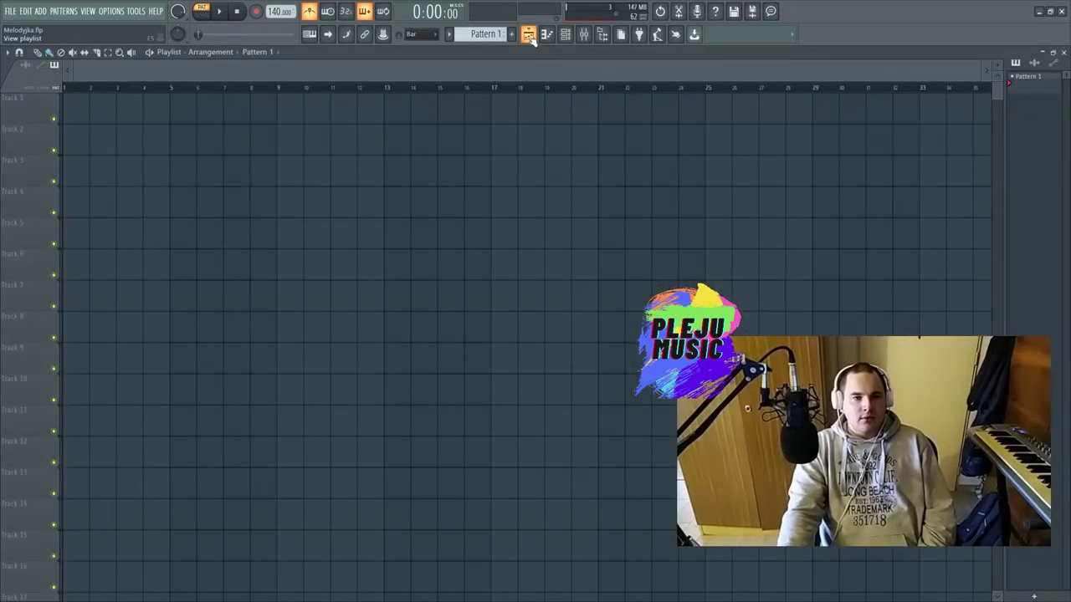
{"action": "left_click", "coordinate": [566, 38]}
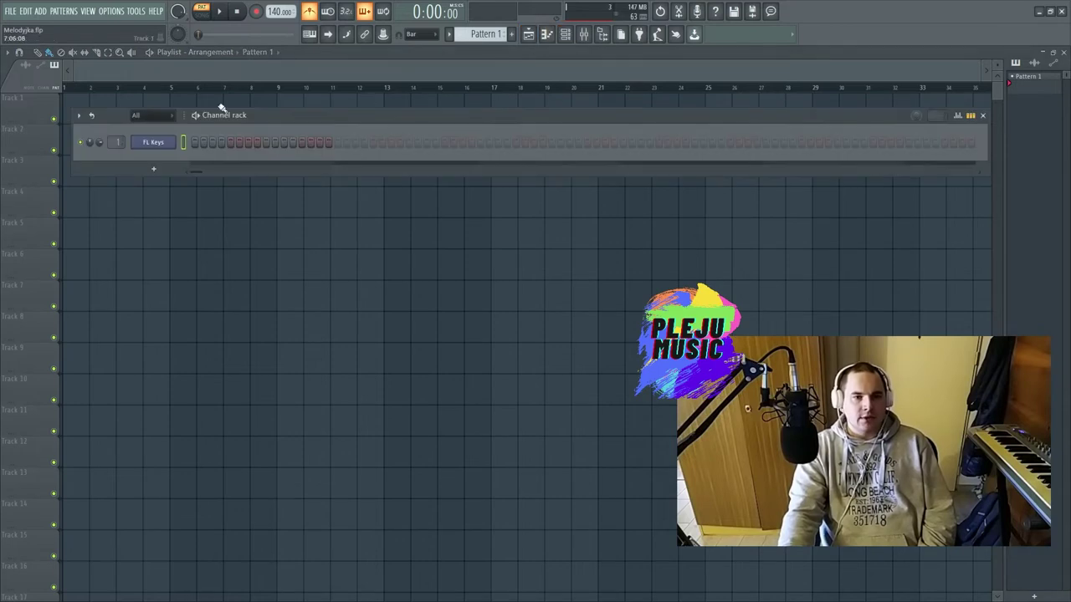
{"action": "right_click", "coordinate": [156, 144]}
{"action": "mouse_move", "coordinate": [194, 233]}
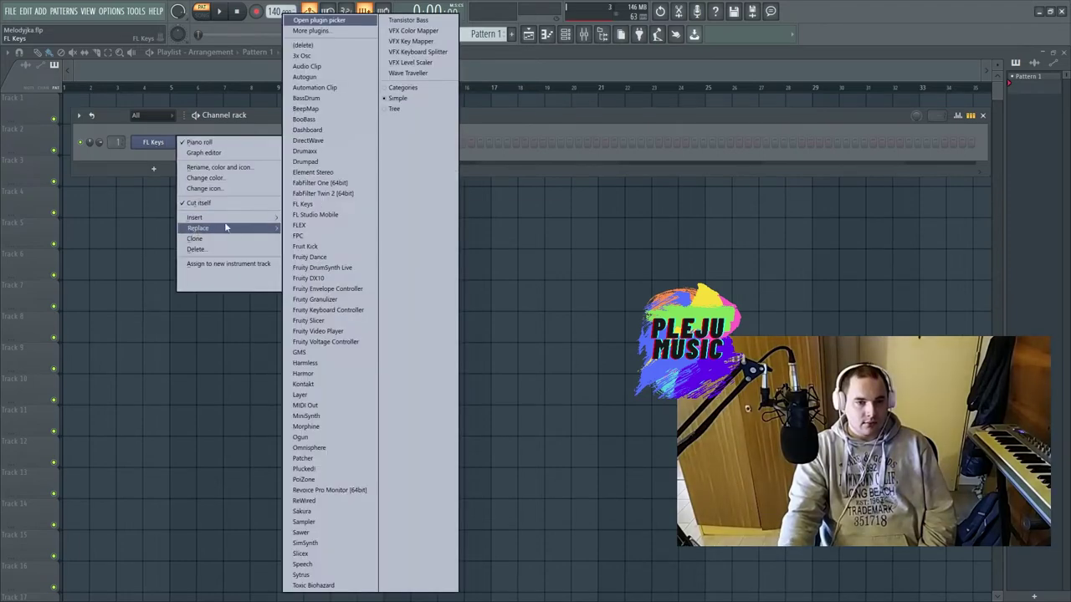
{"action": "left_click", "coordinate": [153, 144]}
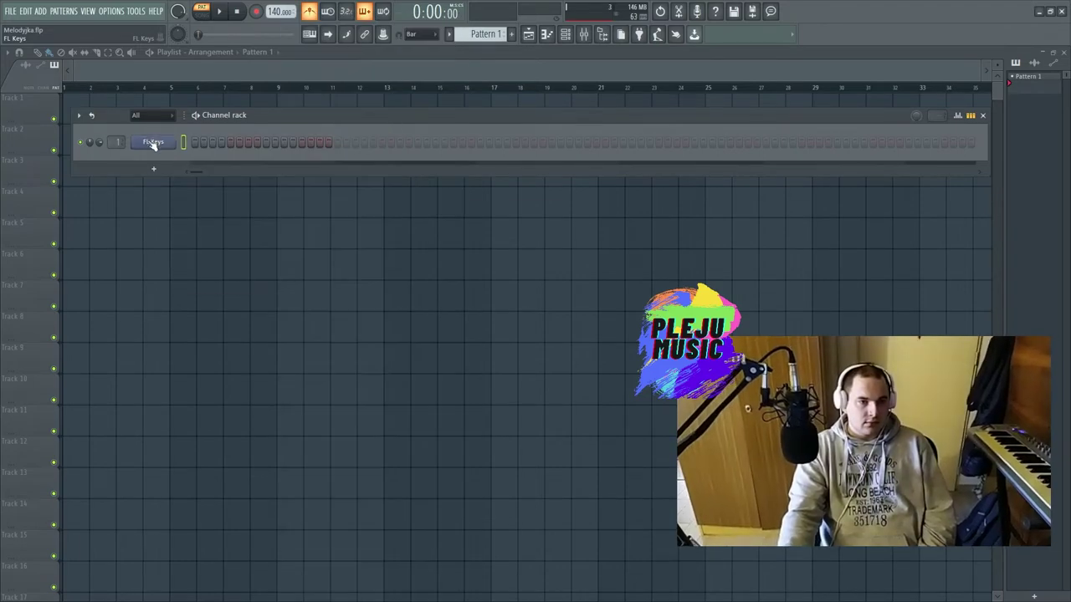
{"action": "left_click", "coordinate": [153, 144]}
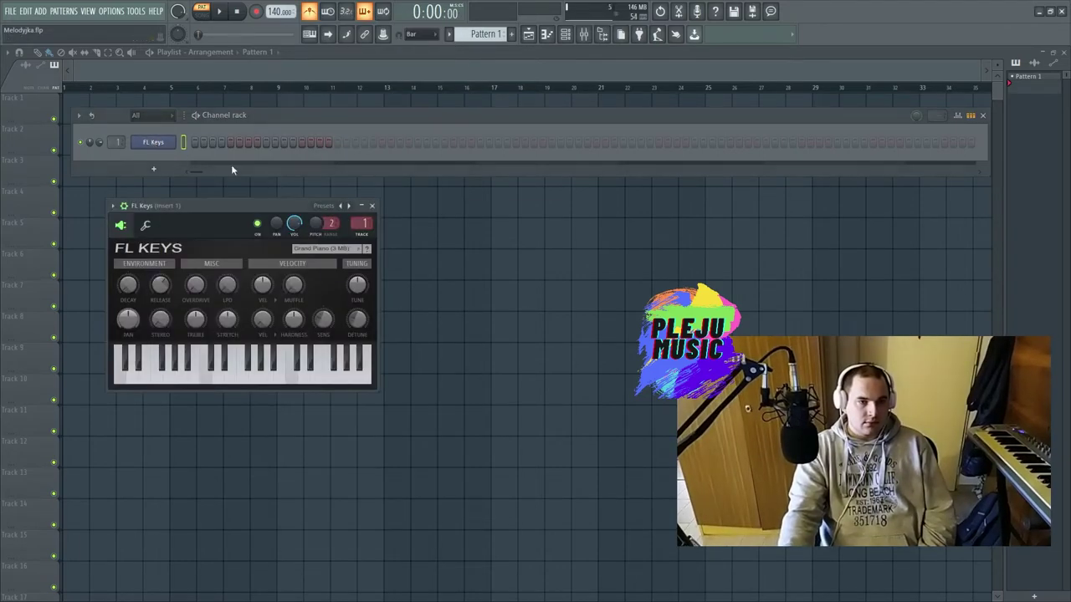
{"action": "left_click", "coordinate": [364, 254]}
{"action": "left_click", "coordinate": [325, 285]}
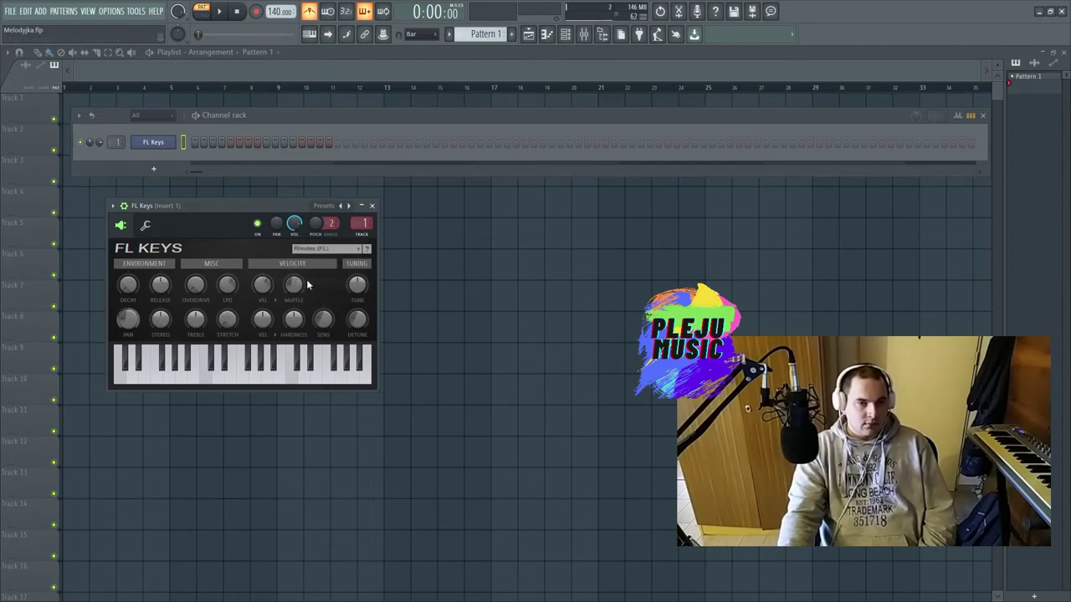
Check the buffer length and the input and output devices in the audio settings' ASIO panel.
{"action": "left_click", "coordinate": [112, 11]}
{"action": "left_click", "coordinate": [117, 48]}
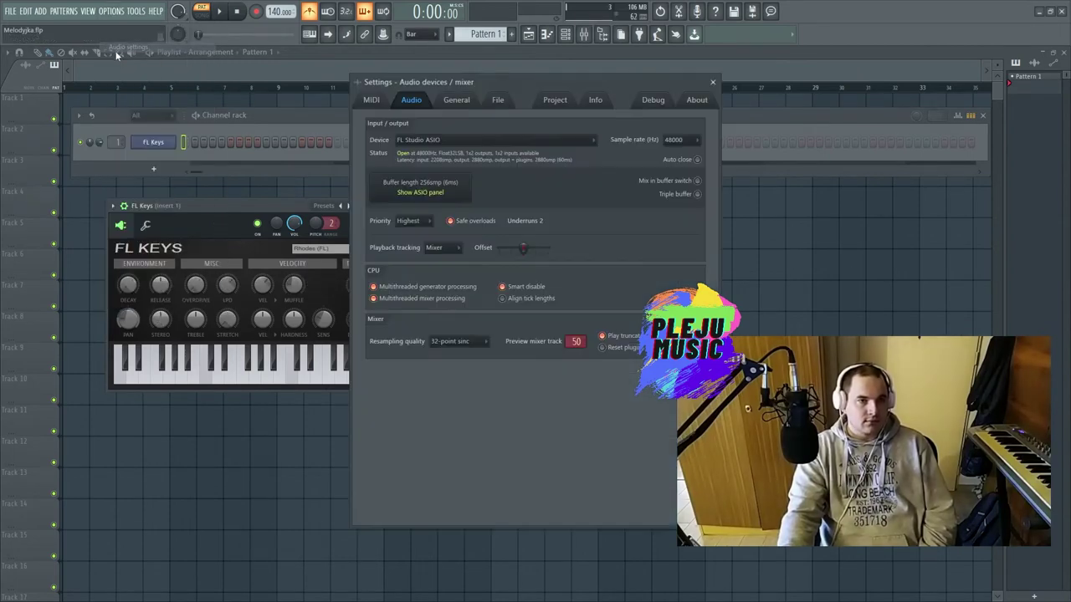
{"action": "left_click", "coordinate": [419, 192]}
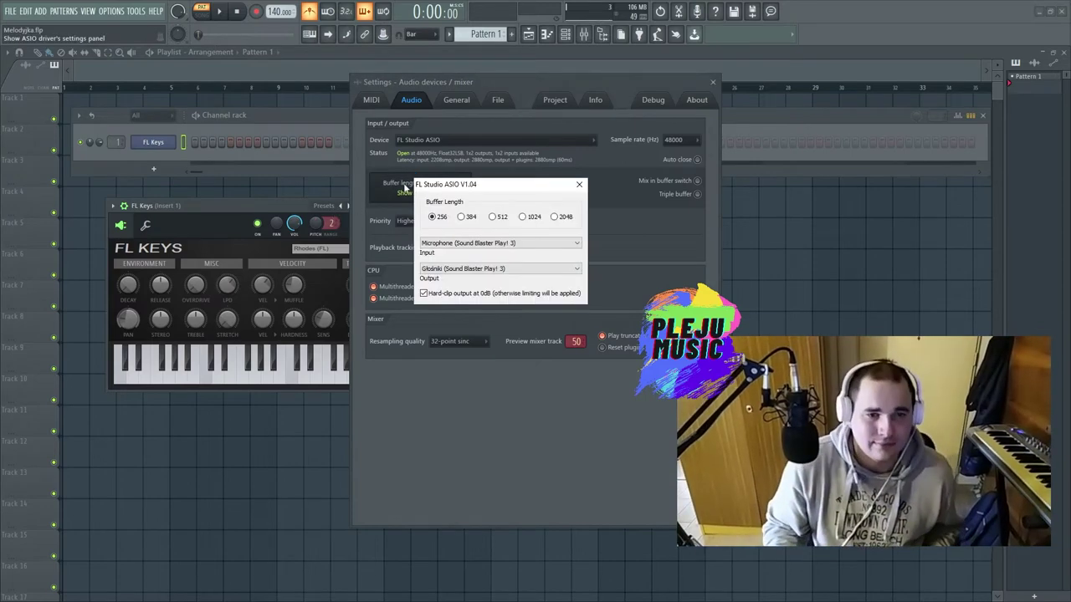
{"action": "left_click", "coordinate": [578, 184]}
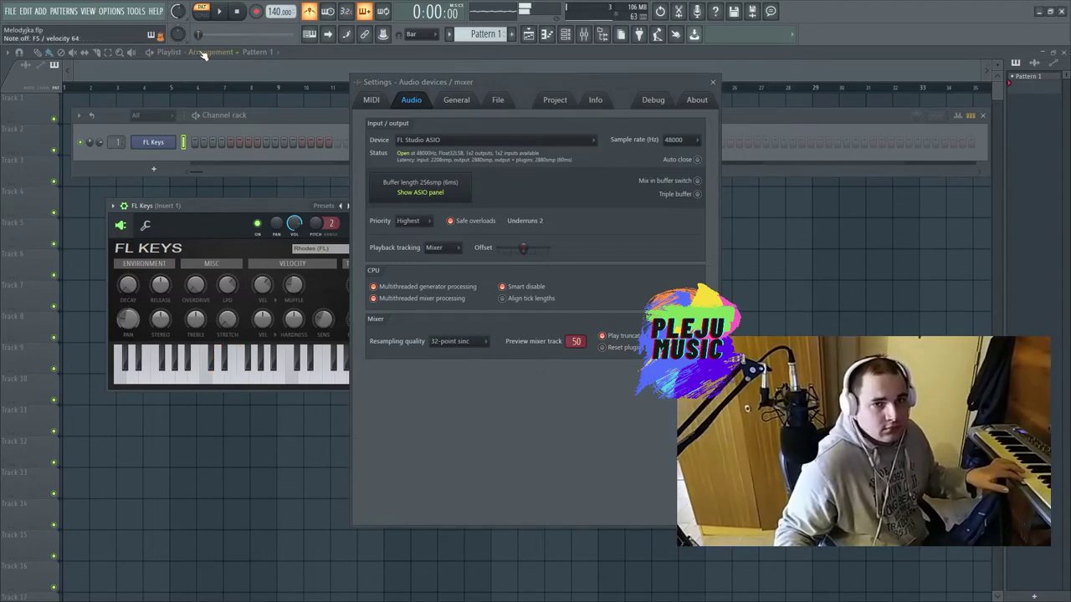
{"action": "left_click", "coordinate": [711, 81]}
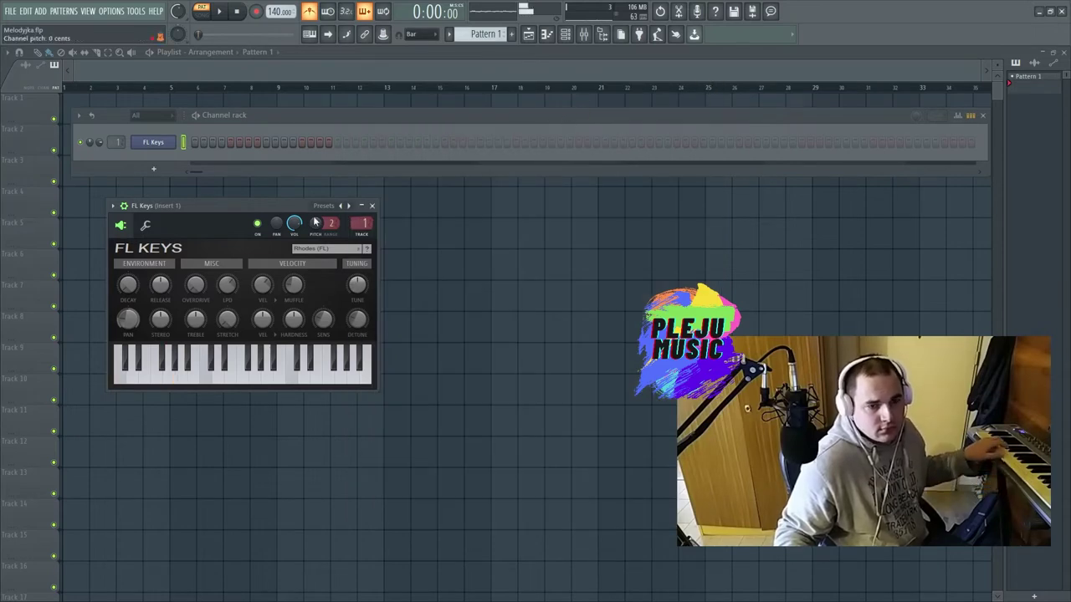
Set the FL Keys sound to Piano (FL) and open the channel's piano roll.
{"action": "left_click", "coordinate": [320, 252]}
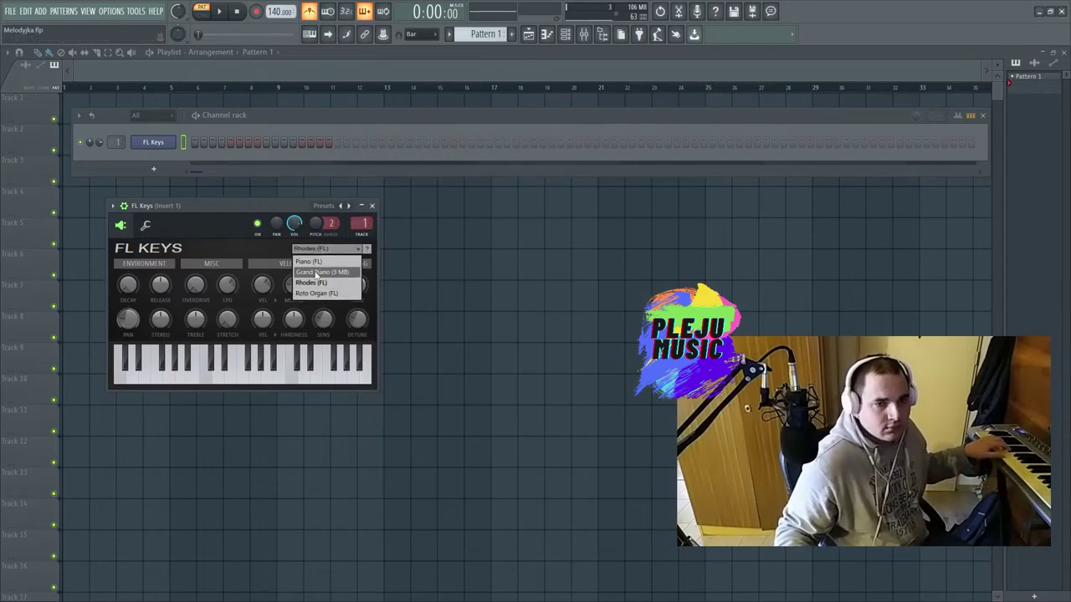
{"action": "left_click", "coordinate": [315, 265]}
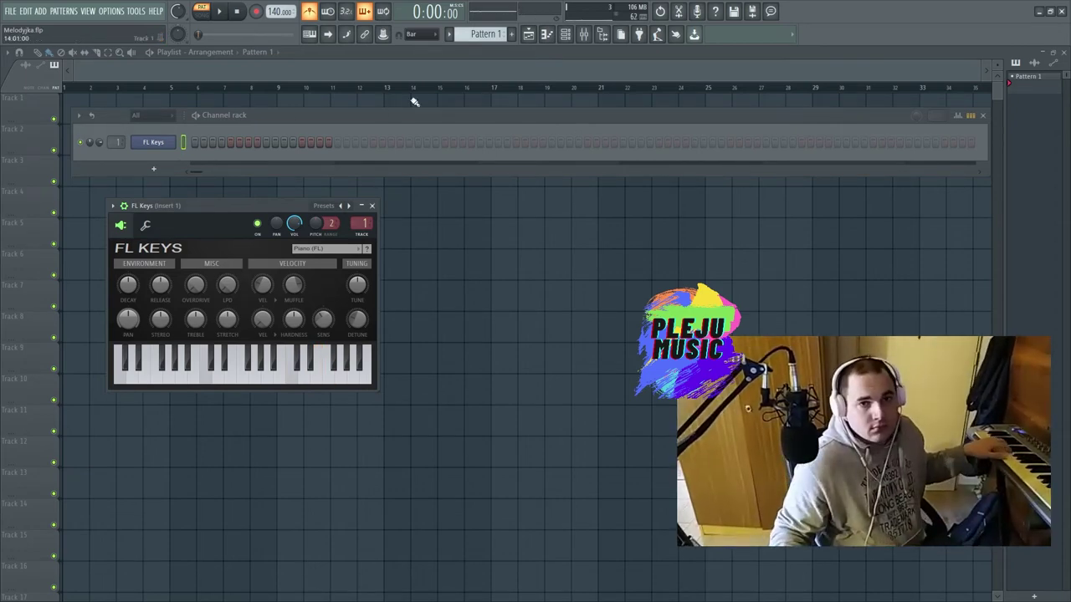
{"action": "left_click", "coordinate": [564, 35]}
{"action": "left_click", "coordinate": [565, 37]}
{"action": "left_click", "coordinate": [112, 204]}
{"action": "left_click", "coordinate": [122, 220]}
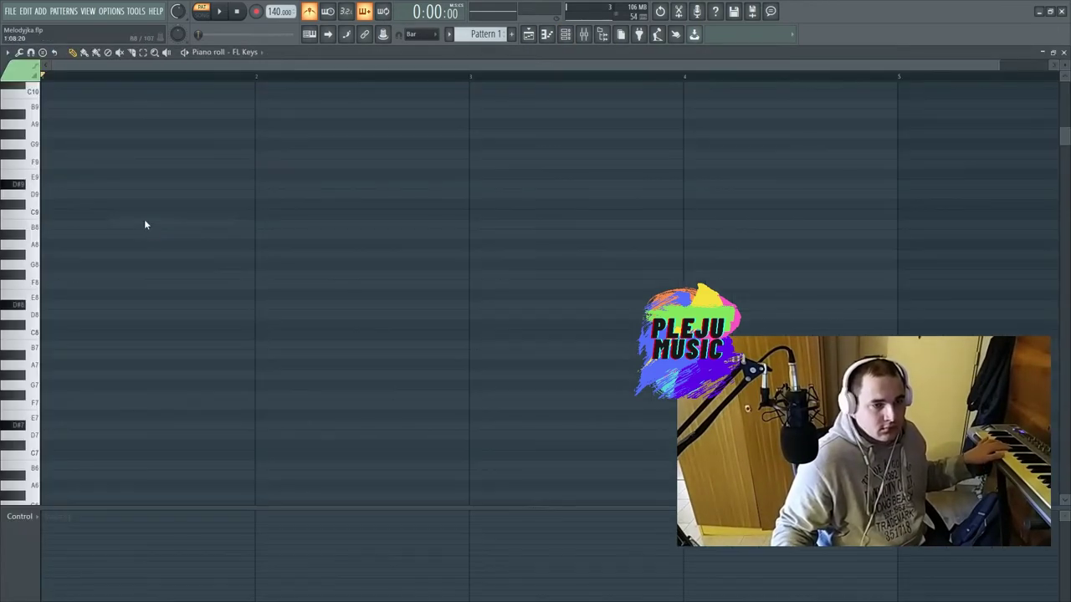
Set the snap to Step and the piano roll's scale highlighting to Automatic.
{"action": "left_click", "coordinate": [411, 33]}
{"action": "left_click", "coordinate": [422, 125]}
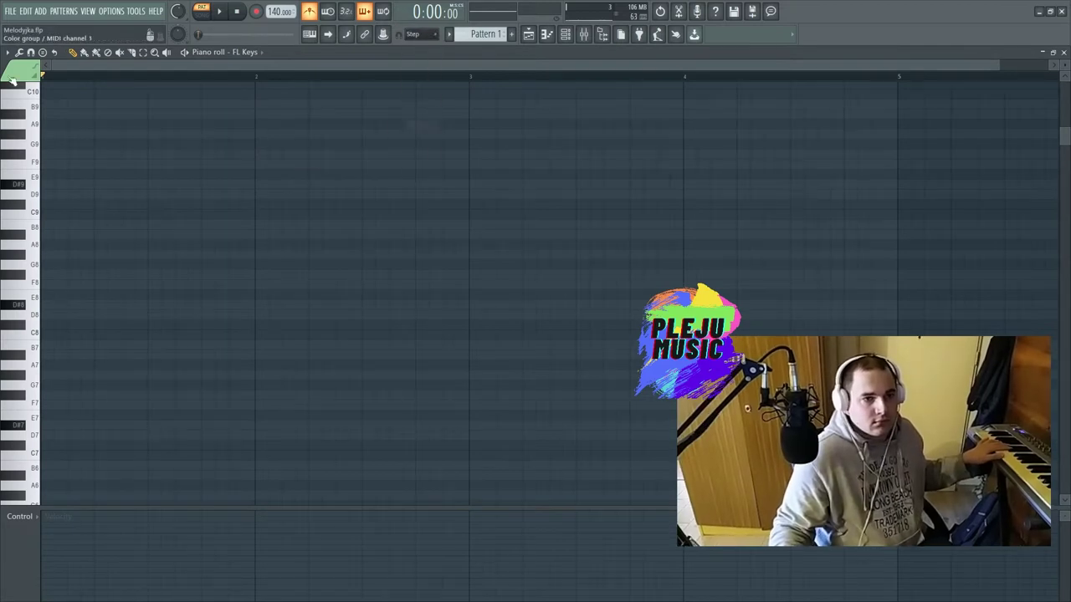
{"action": "left_click", "coordinate": [7, 52]}
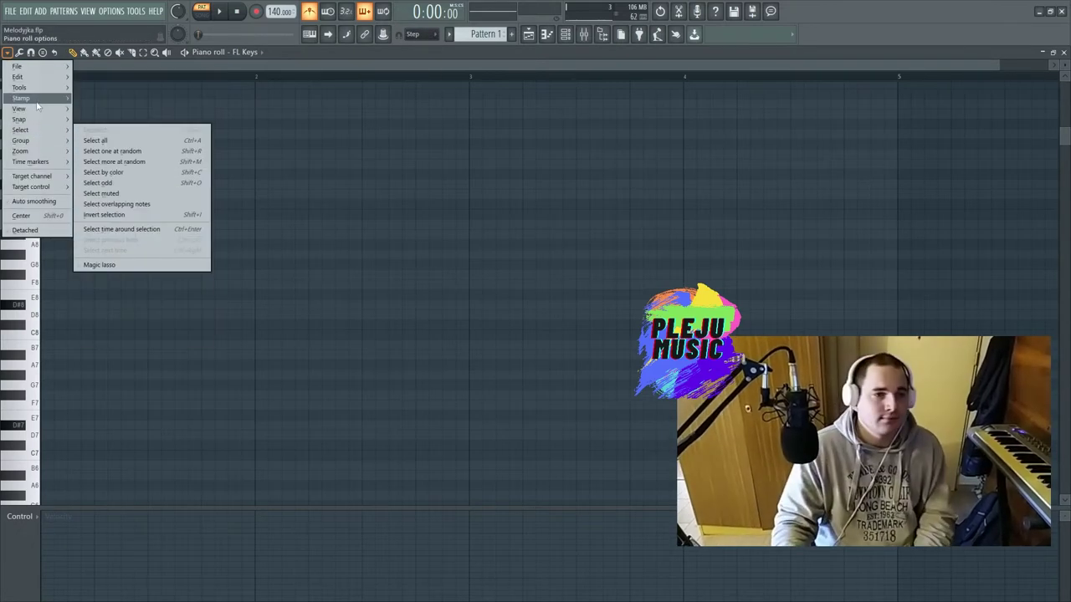
{"action": "mouse_move", "coordinate": [36, 100]}
{"action": "mouse_move", "coordinate": [45, 164]}
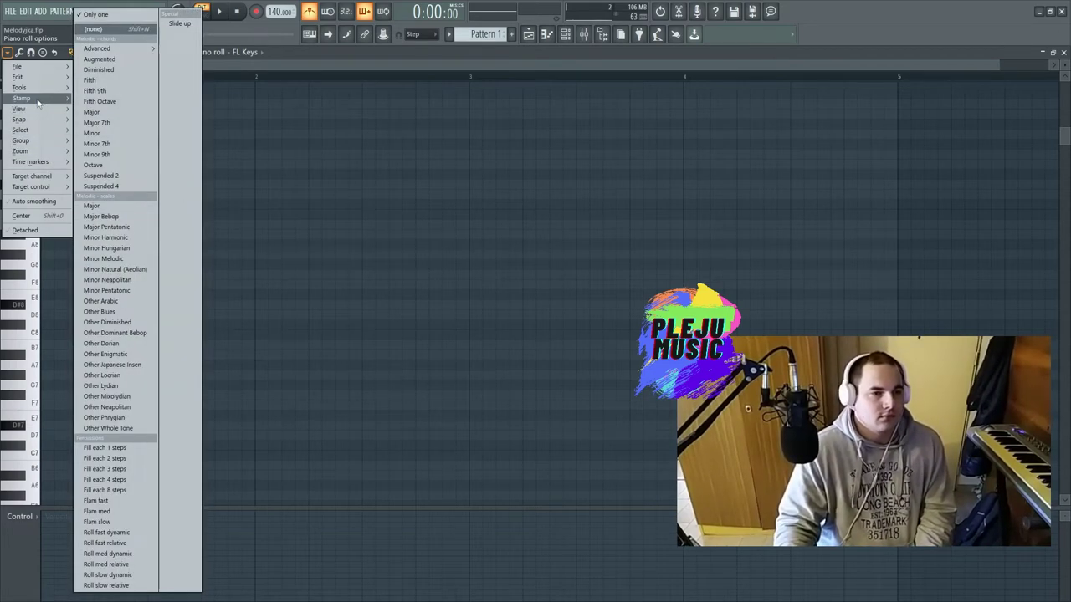
{"action": "mouse_move", "coordinate": [115, 139]}
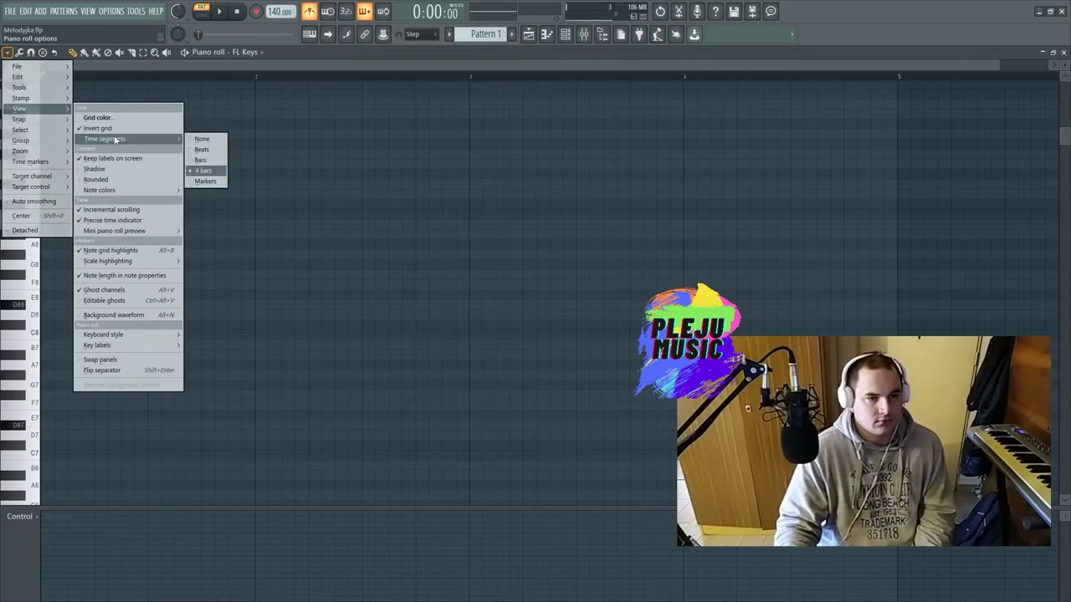
{"action": "mouse_move", "coordinate": [106, 194]}
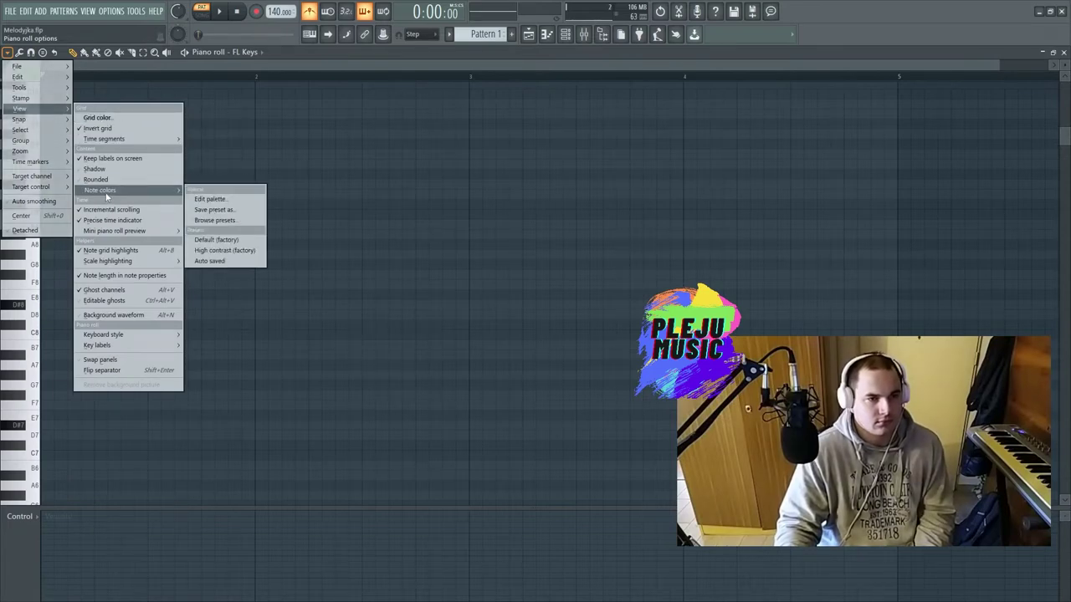
{"action": "mouse_move", "coordinate": [103, 261]}
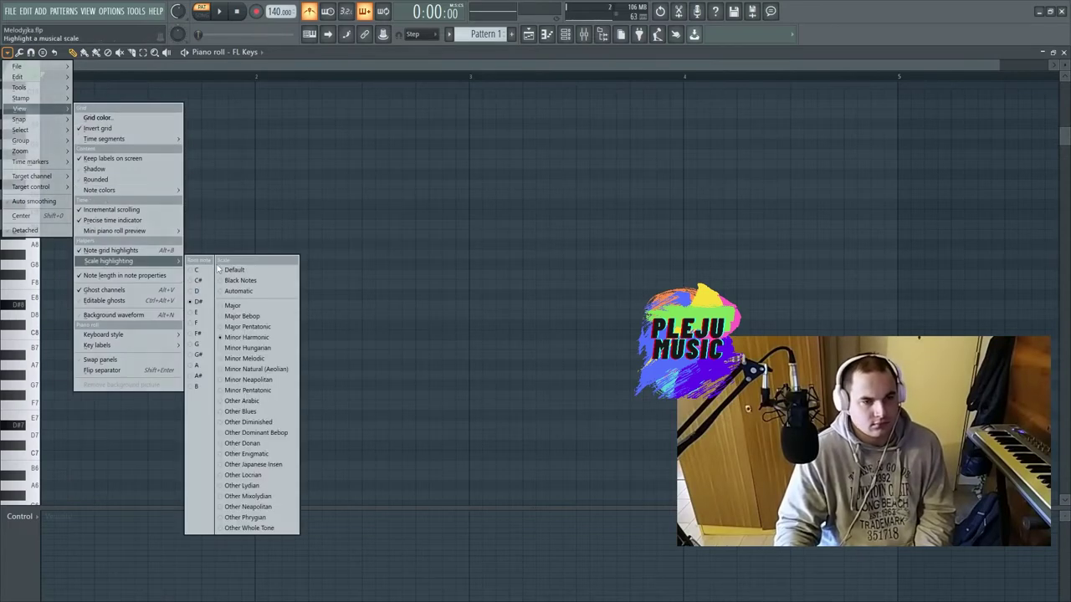
{"action": "left_click", "coordinate": [239, 290]}
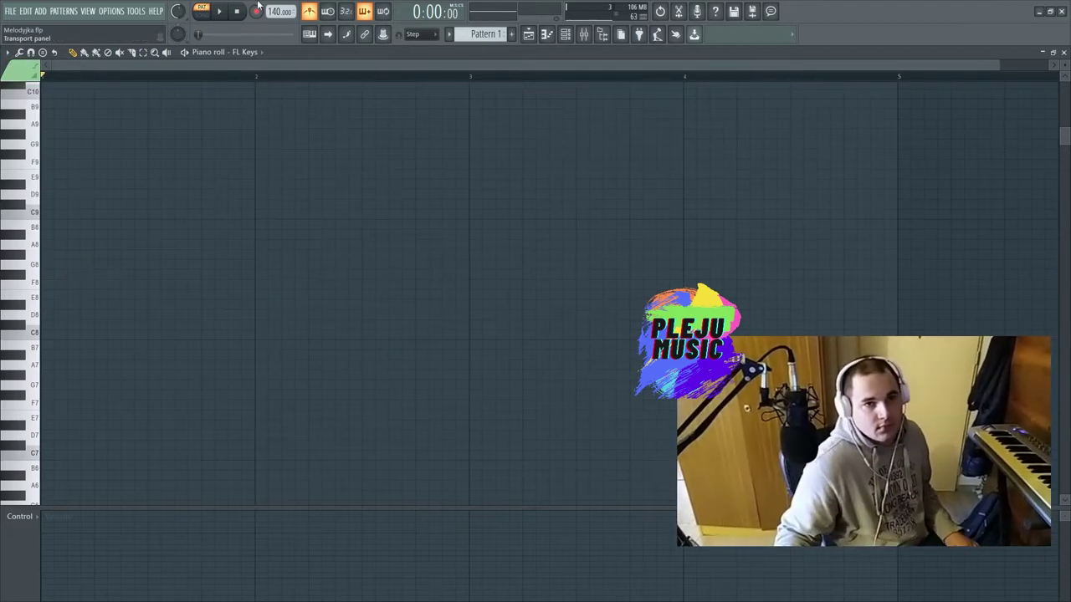
Arm recording and make playback wait for input, with the countdown before recording turned off.
{"action": "right_click", "coordinate": [256, 12]}
{"action": "left_click", "coordinate": [328, 11]}
{"action": "left_click", "coordinate": [430, 34]}
{"action": "left_click", "coordinate": [430, 34]}
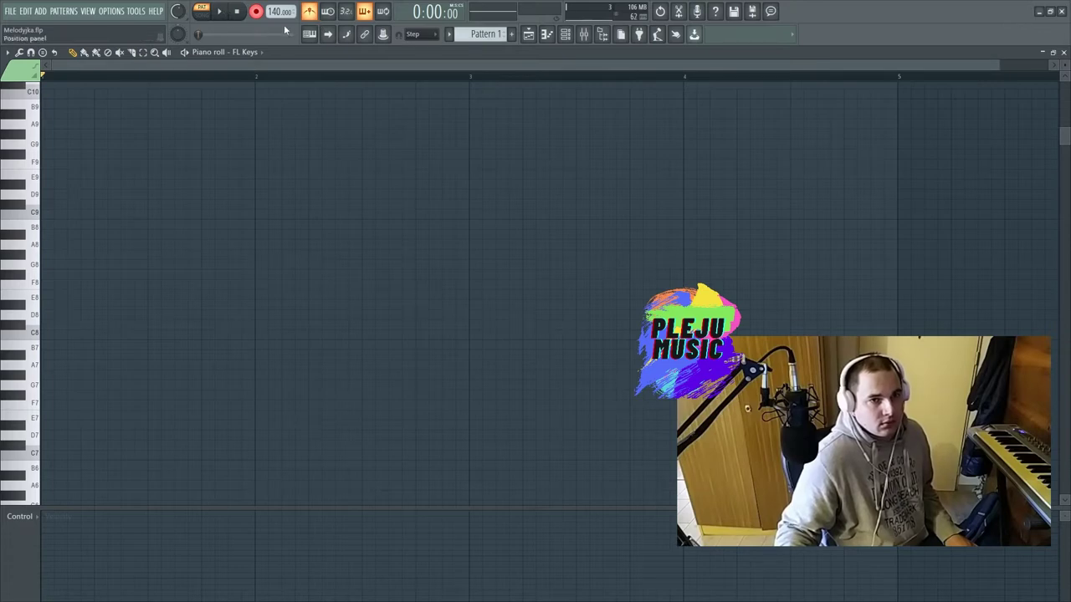
{"action": "left_click", "coordinate": [240, 12]}
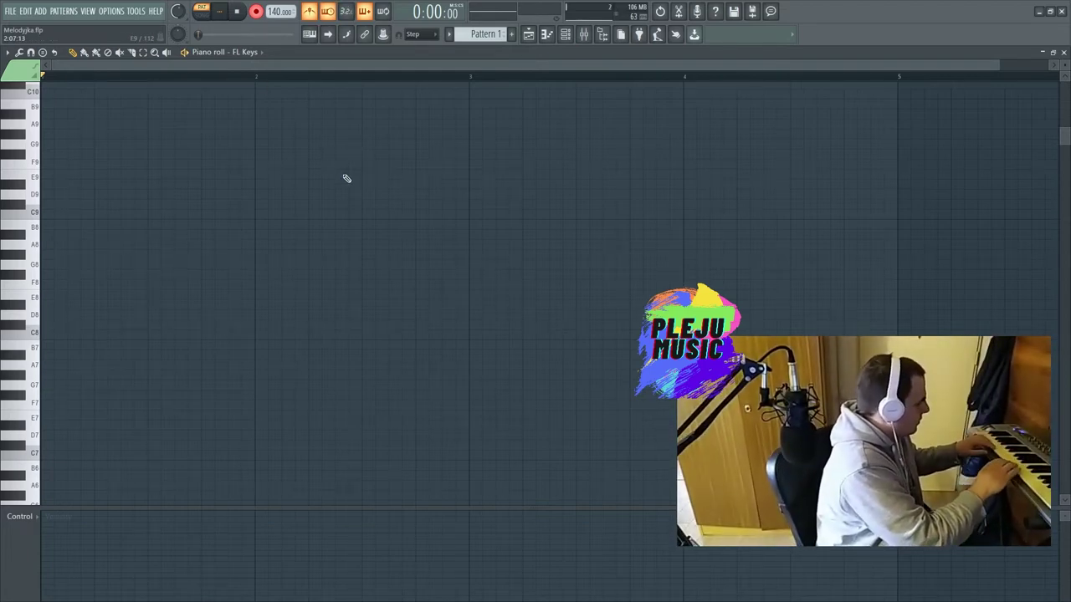
Try to record a melody from the MIDI keyboard into the FL Keys piano roll.
{"action": "key", "text": "space"}
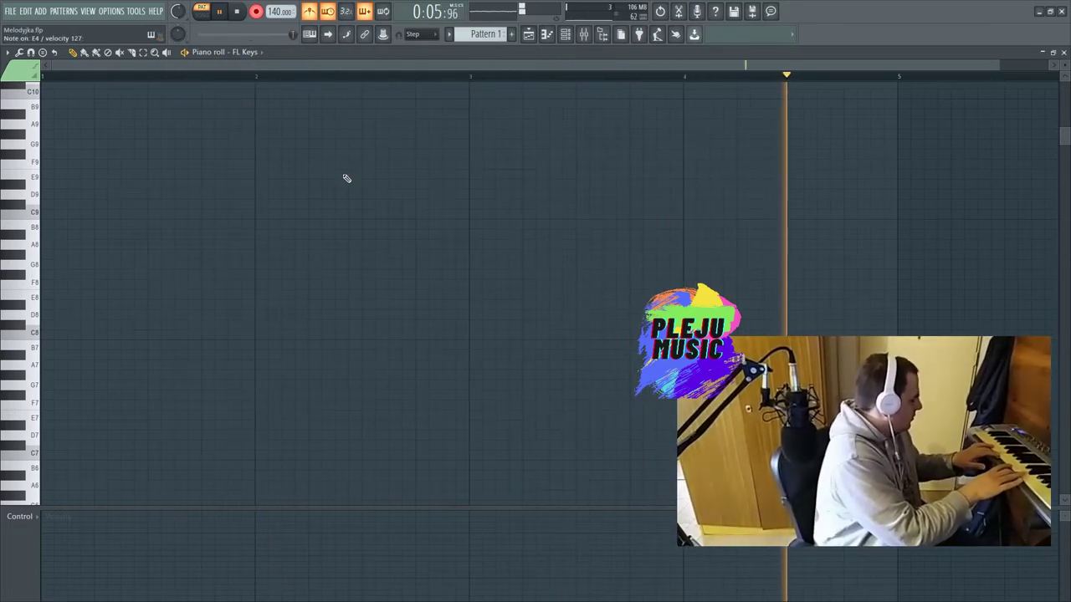
{"action": "key", "text": "space"}
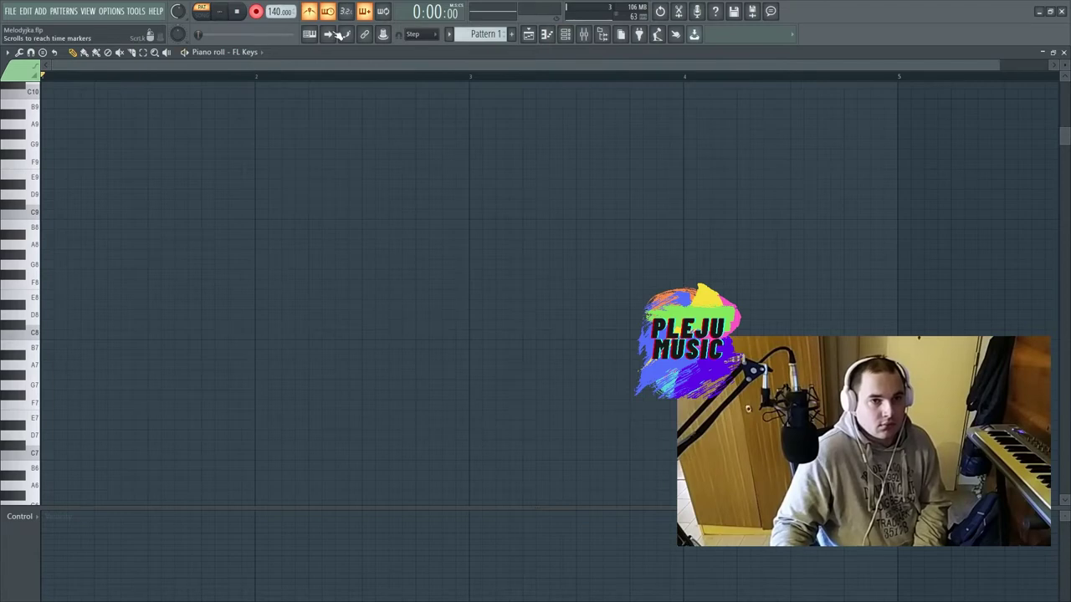
{"action": "scroll", "coordinate": [273, 289], "scroll_direction": "down", "scroll_amount": 8}
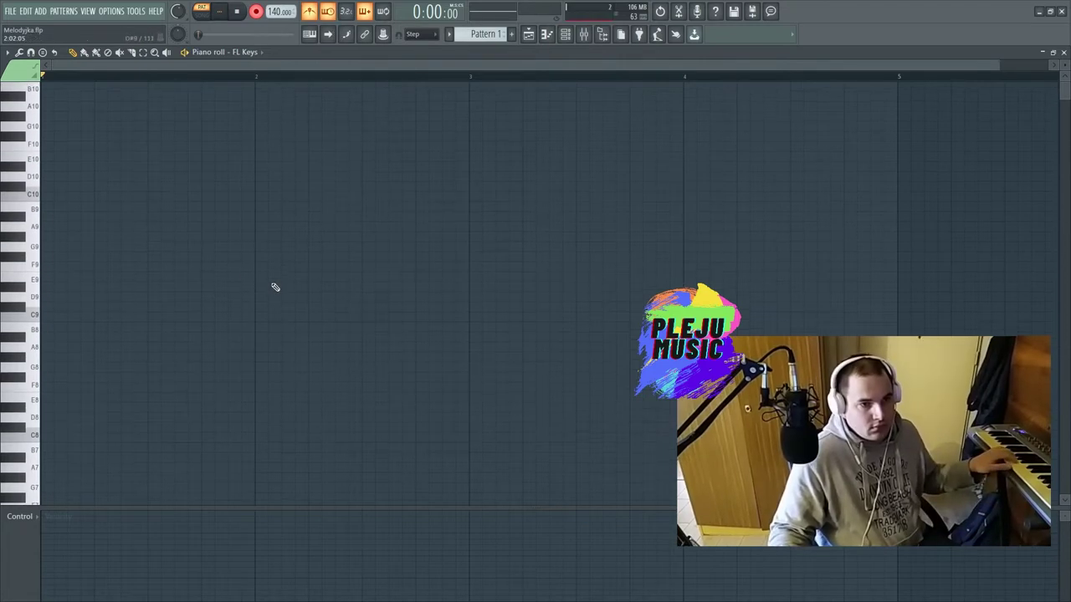
{"action": "scroll", "coordinate": [270, 292], "scroll_direction": "up", "scroll_amount": 3}
{"action": "key", "text": "space"}
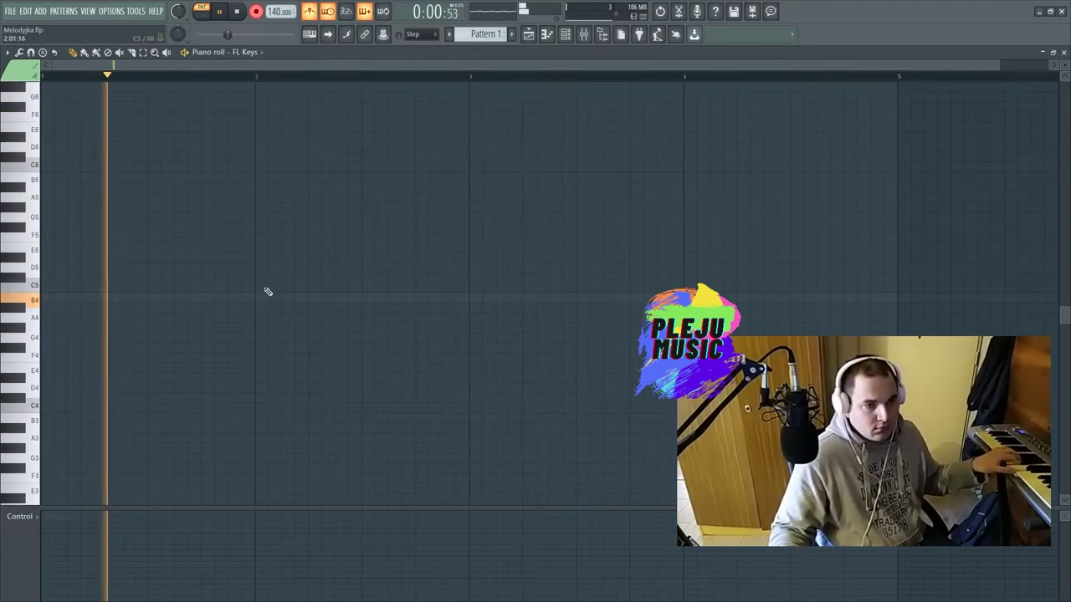
{"action": "scroll", "coordinate": [264, 318], "scroll_direction": "down", "scroll_amount": 6}
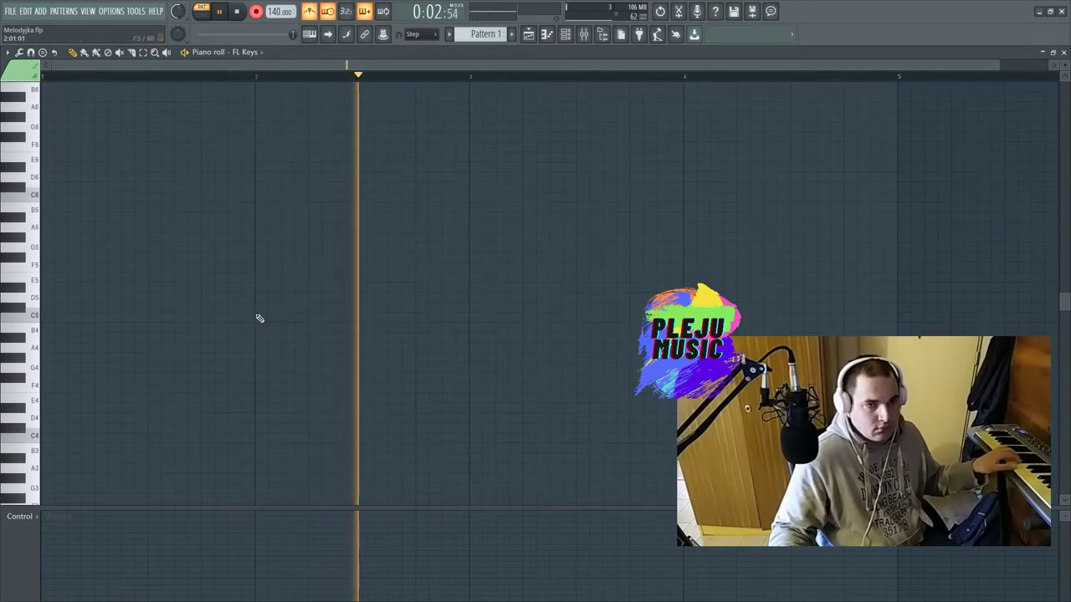
{"action": "left_click", "coordinate": [237, 11]}
Turn on Notes and turn off Audio in the recording filter, keeping recording armed.
{"action": "right_click", "coordinate": [255, 13]}
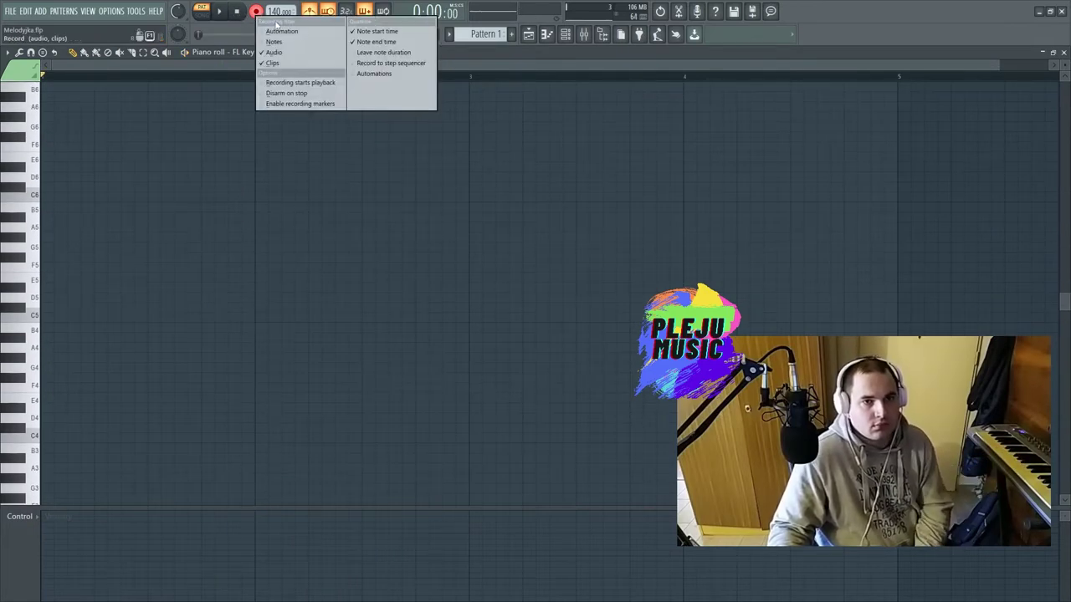
{"action": "left_click", "coordinate": [275, 42]}
{"action": "right_click", "coordinate": [260, 14]}
{"action": "left_click", "coordinate": [273, 51]}
{"action": "right_click", "coordinate": [258, 13]}
{"action": "left_click", "coordinate": [258, 14]}
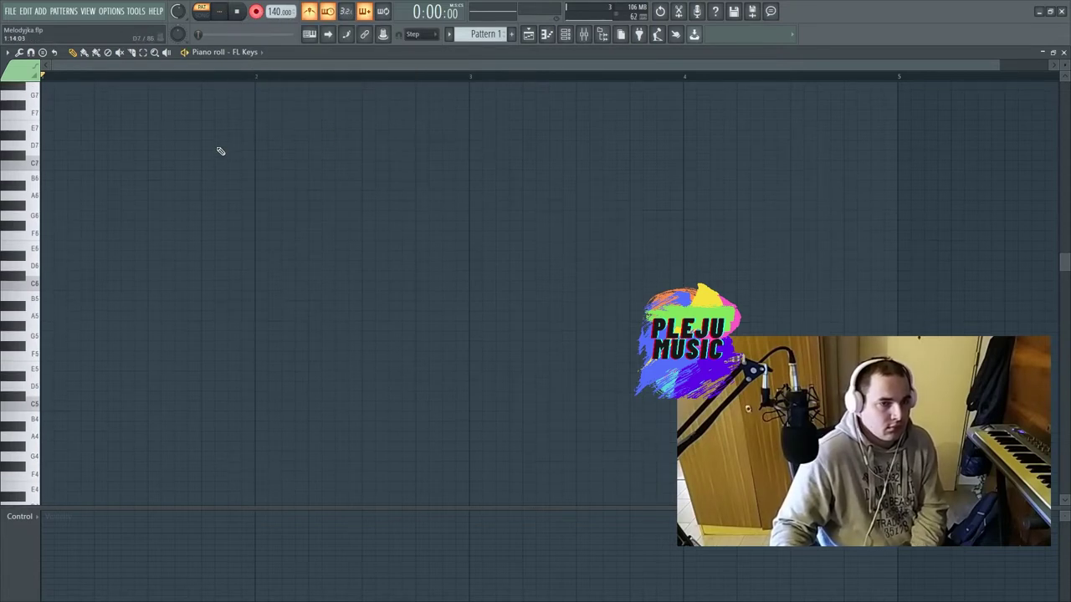
Record a melody of about four bars from the MIDI keyboard, over a long C4 note, and stop.
{"action": "scroll", "coordinate": [226, 260], "scroll_direction": "down", "scroll_amount": 3}
{"action": "scroll", "coordinate": [221, 254], "scroll_direction": "up", "scroll_amount": 3}
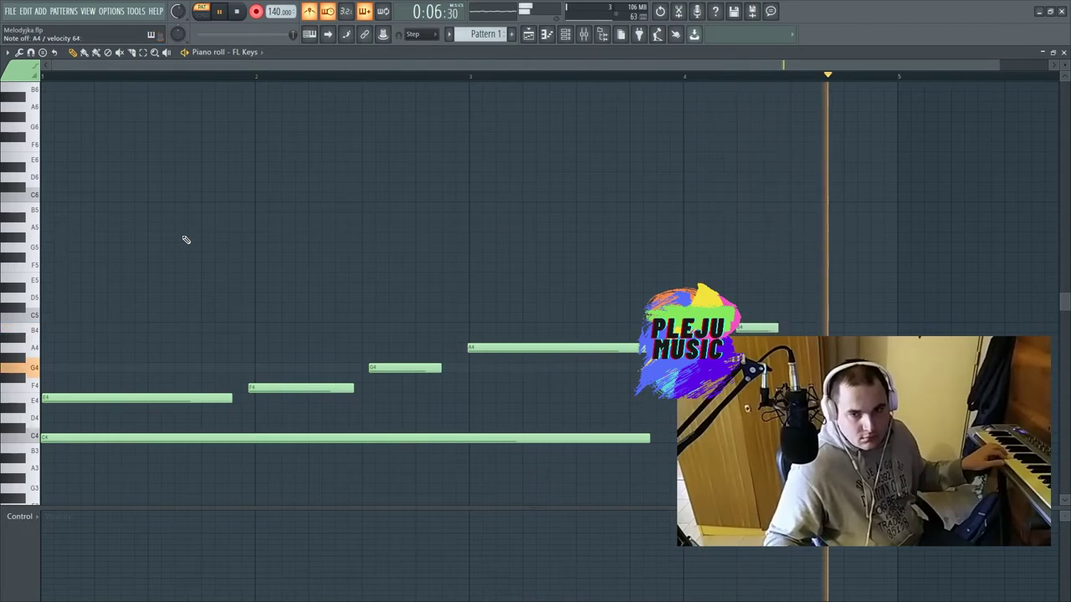
{"action": "key", "text": "space"}
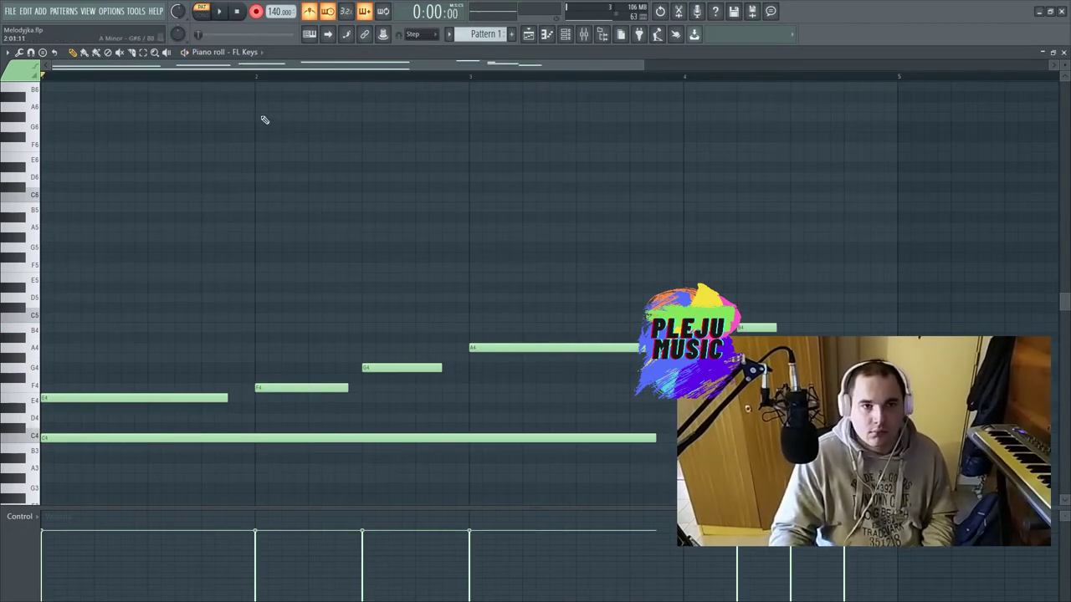
With snap set to Step, lengthen the recorded notes to close the gaps between them.
{"action": "left_click", "coordinate": [427, 36]}
{"action": "left_click", "coordinate": [421, 125]}
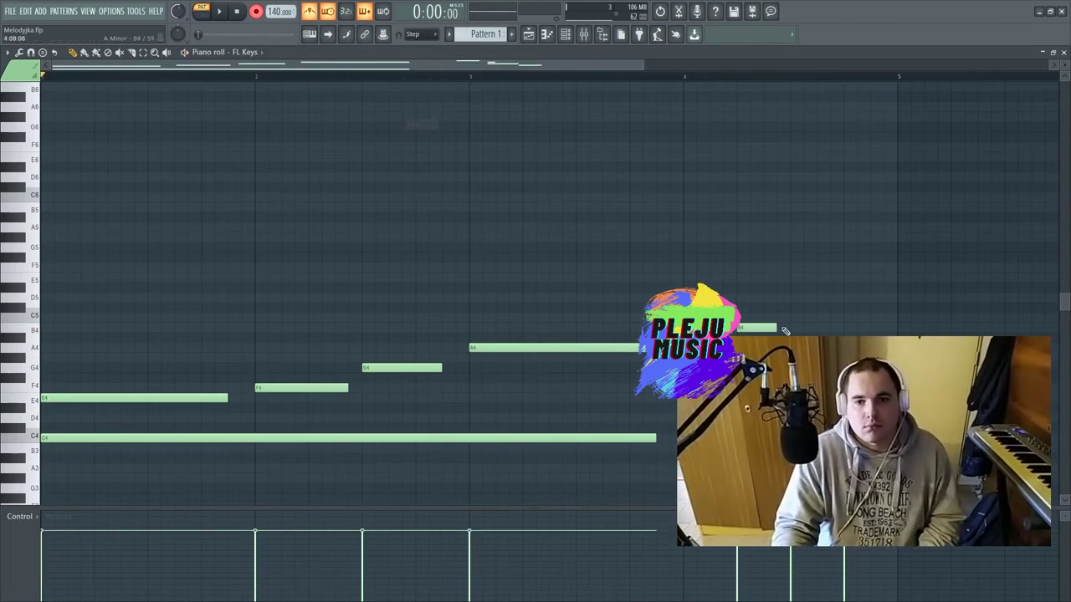
{"action": "left_click_drag", "start_coordinate": [227, 398], "coordinate": [253, 399]}
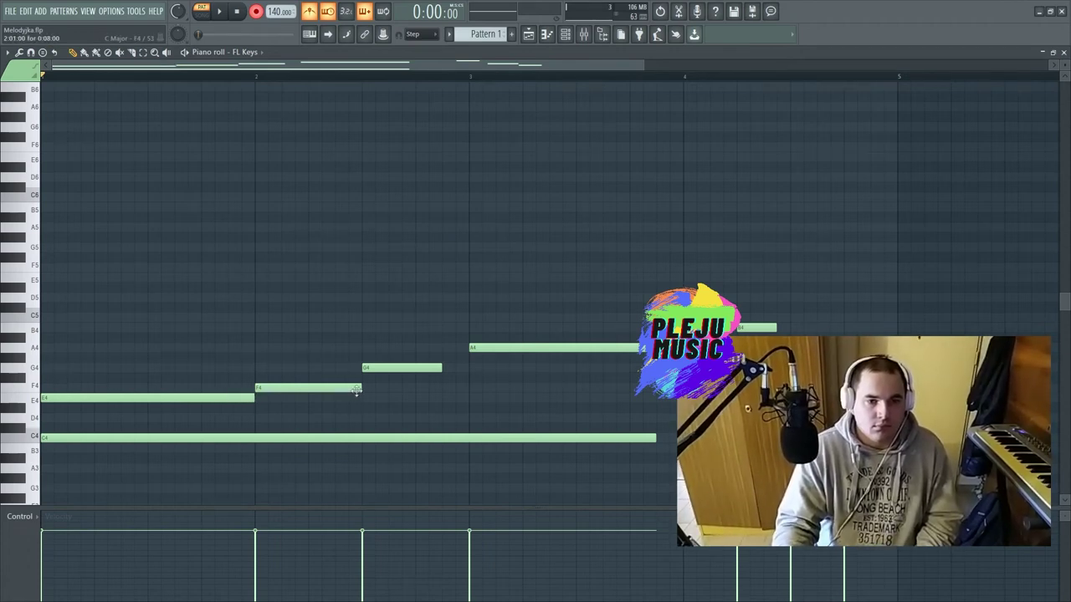
{"action": "left_click", "coordinate": [444, 365]}
{"action": "right_click", "coordinate": [464, 368]}
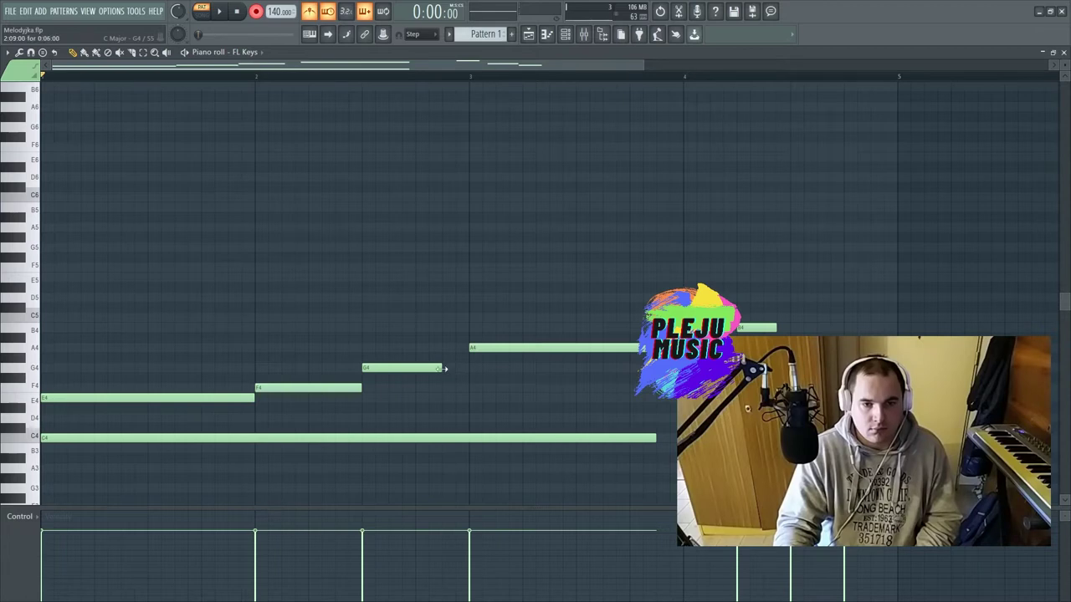
{"action": "left_click_drag", "start_coordinate": [669, 469], "coordinate": [618, 319]}
{"action": "key", "text": "ctrl+d"}
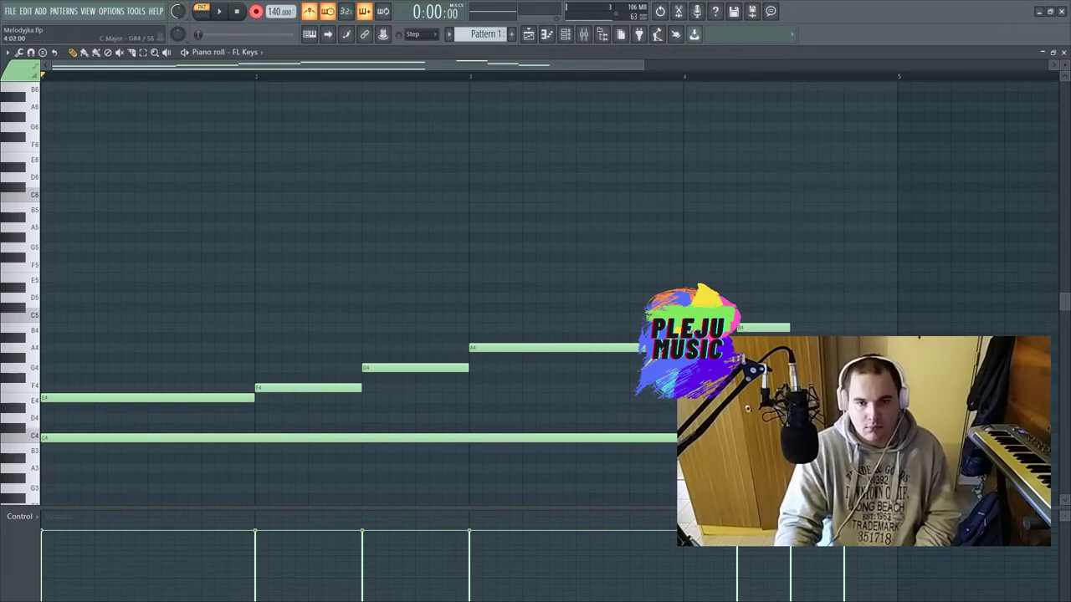
Add a C5 note at the start of bar 4 and play the melody back.
{"action": "left_click", "coordinate": [686, 317]}
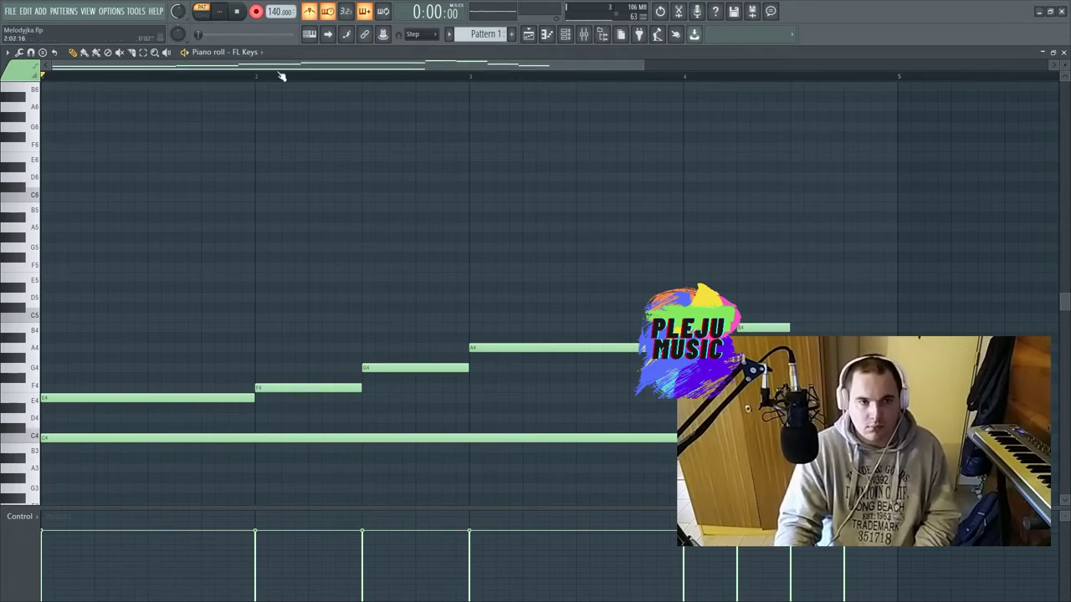
{"action": "key", "text": "space"}
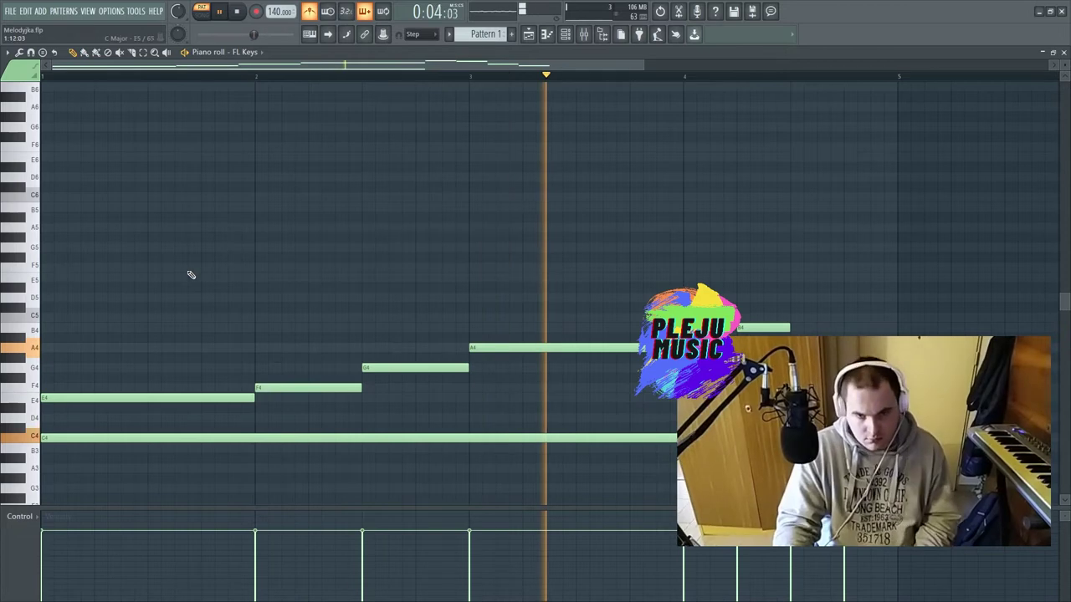
{"action": "key", "text": "space"}
{"action": "key", "text": "space"}
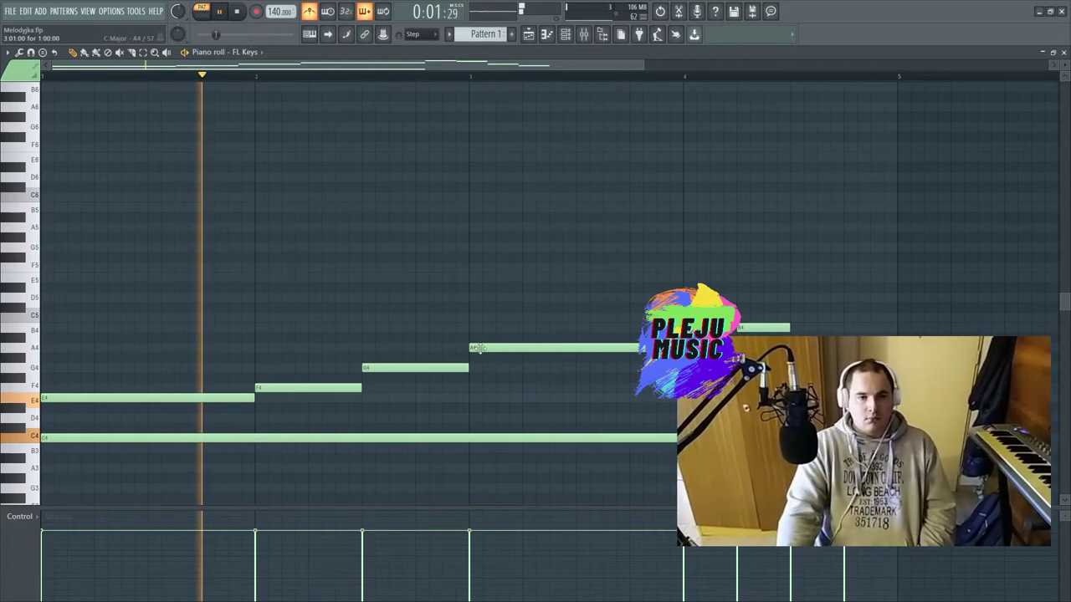
{"action": "key", "text": "space"}
{"action": "key", "text": "space"}
Halve the G4 note, turn the following A4 into a short B4 ending at bar 3, and add a short A4 there.
{"action": "left_click_drag", "start_coordinate": [464, 368], "coordinate": [416, 368]}
{"action": "left_click_drag", "start_coordinate": [478, 346], "coordinate": [425, 323]}
{"action": "key", "text": "space"}
{"action": "key", "text": "space"}
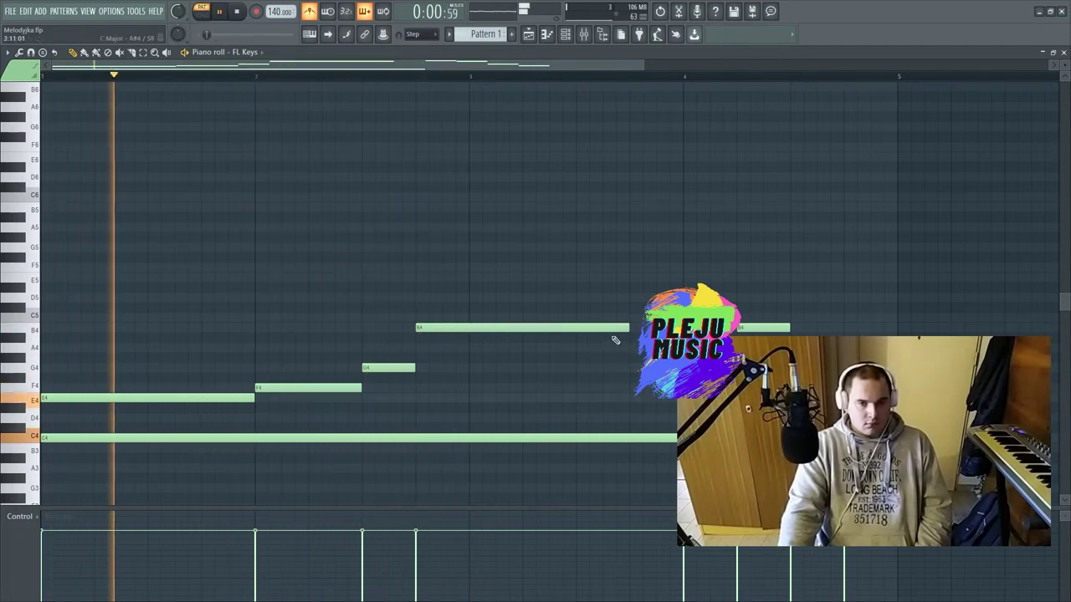
{"action": "left_click_drag", "start_coordinate": [634, 330], "coordinate": [468, 330]}
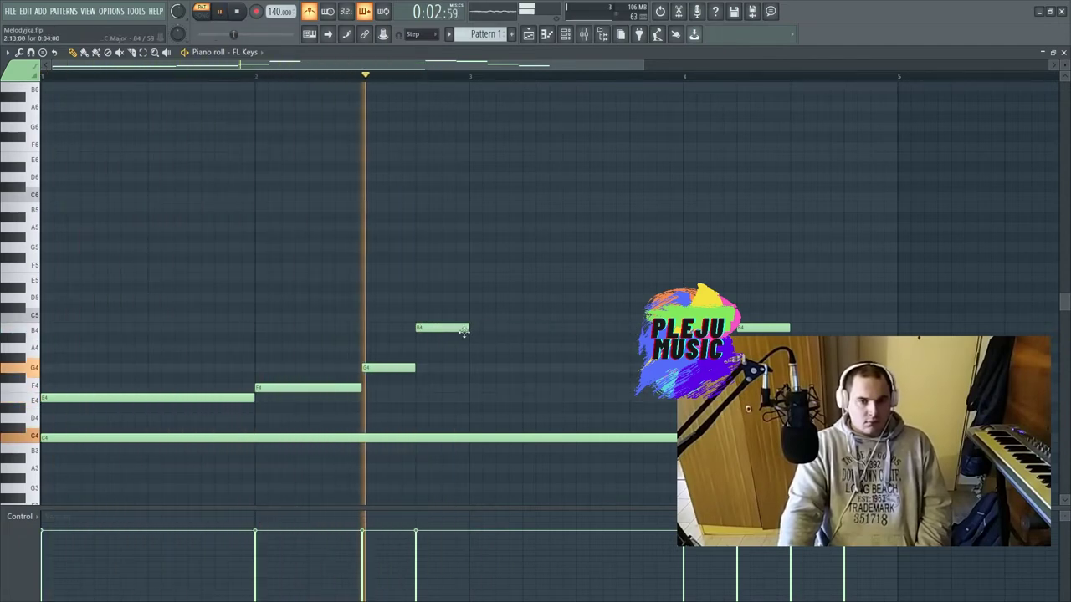
{"action": "left_click", "coordinate": [471, 348]}
{"action": "key", "text": "space"}
{"action": "key", "text": "space"}
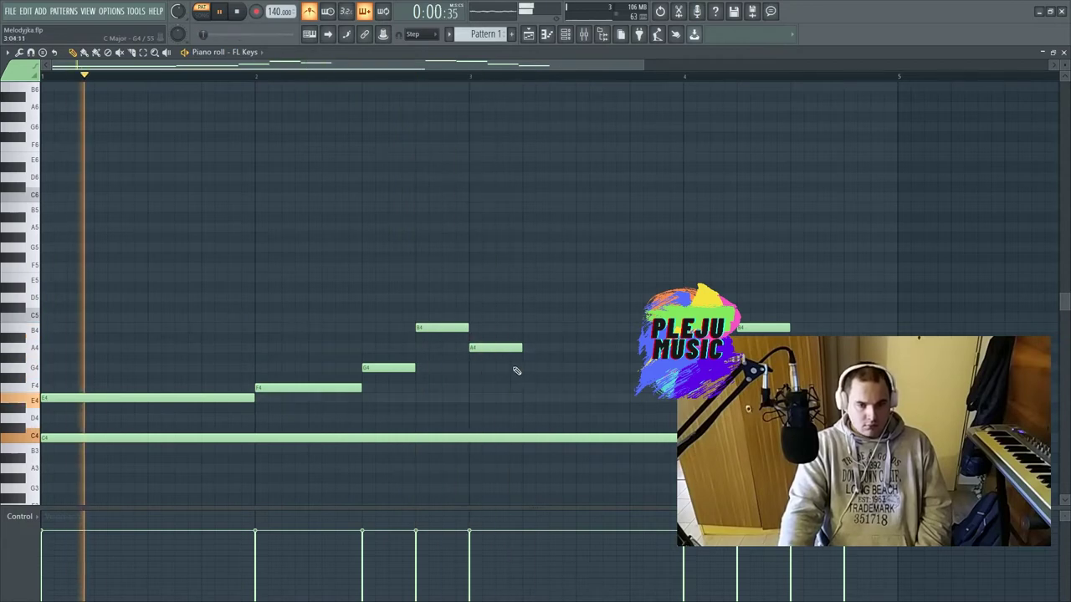
Slice the long C4 note in two at the start of bar 3.
{"action": "key", "text": "c"}
{"action": "left_click_drag", "start_coordinate": [471, 423], "coordinate": [471, 471]}
{"action": "right_click", "coordinate": [446, 454]}
{"action": "left_click", "coordinate": [470, 437]}
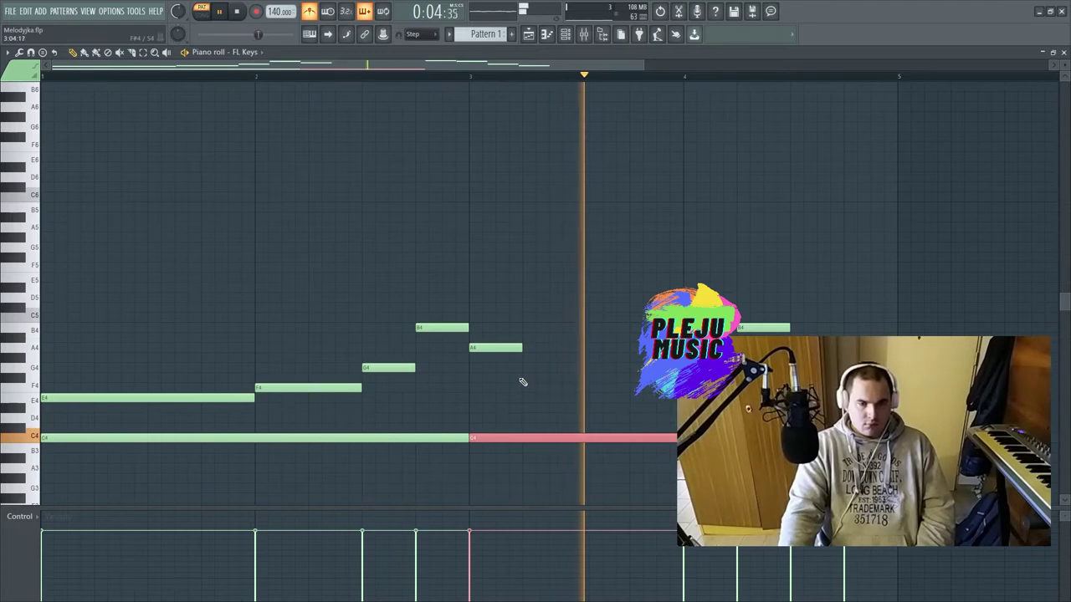
Try the second half of the split C4 note on D4, and return it to C4.
{"action": "mouse_move", "coordinate": [500, 436]}
{"action": "left_mouse_down"}
{"action": "mouse_move", "coordinate": [482, 458]}
{"action": "mouse_move", "coordinate": [480, 401]}
{"action": "mouse_move", "coordinate": [483, 426]}
{"action": "left_mouse_up"}
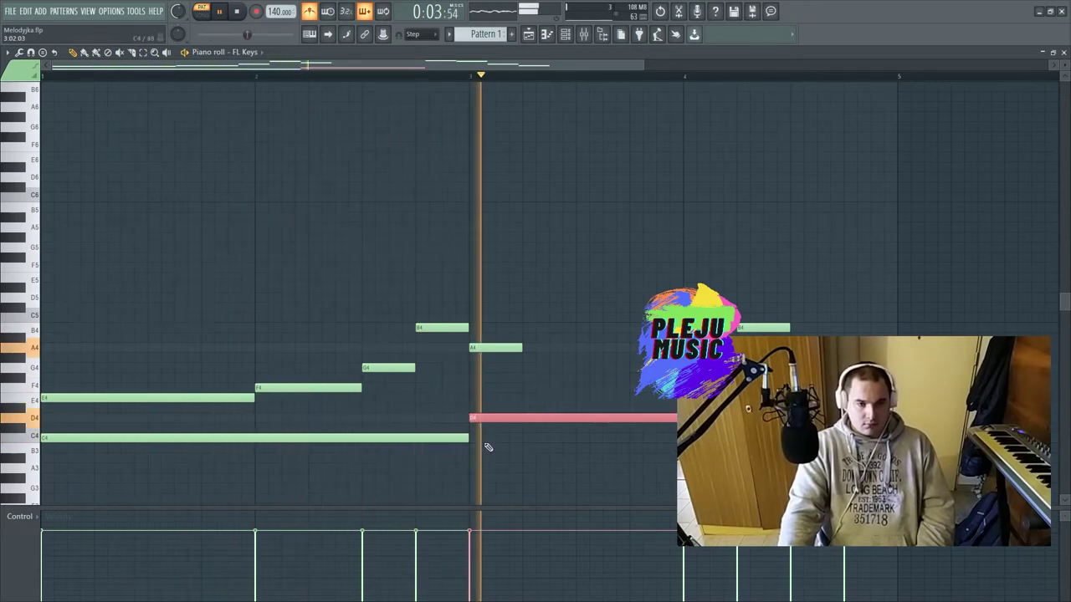
{"action": "key", "text": "shift+Down"}
{"action": "key", "text": "shift+Down"}
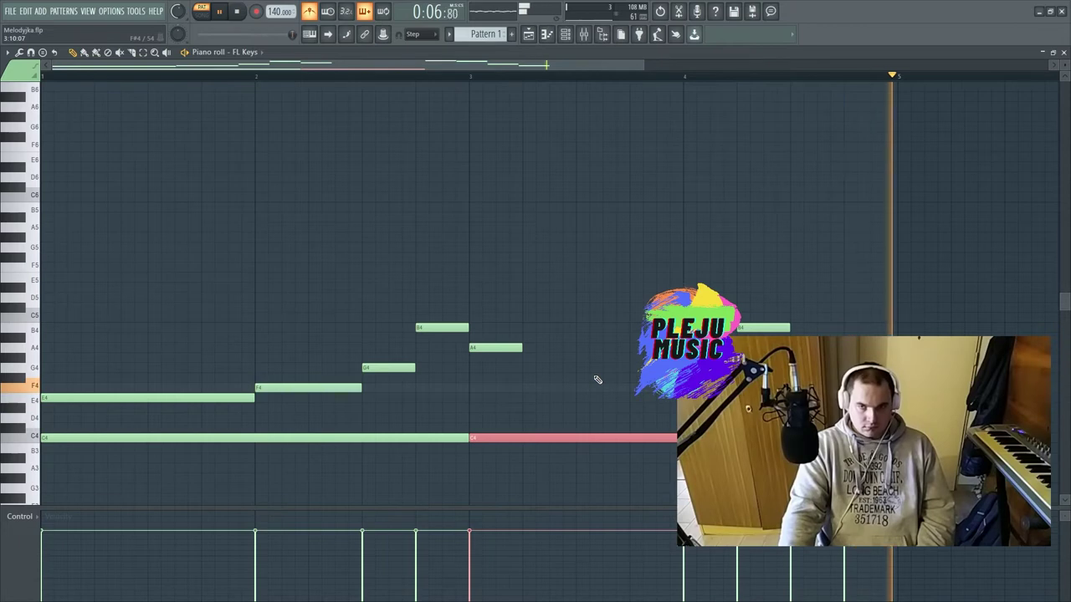
{"action": "left_click", "coordinate": [547, 401], "text": "ctrl"}
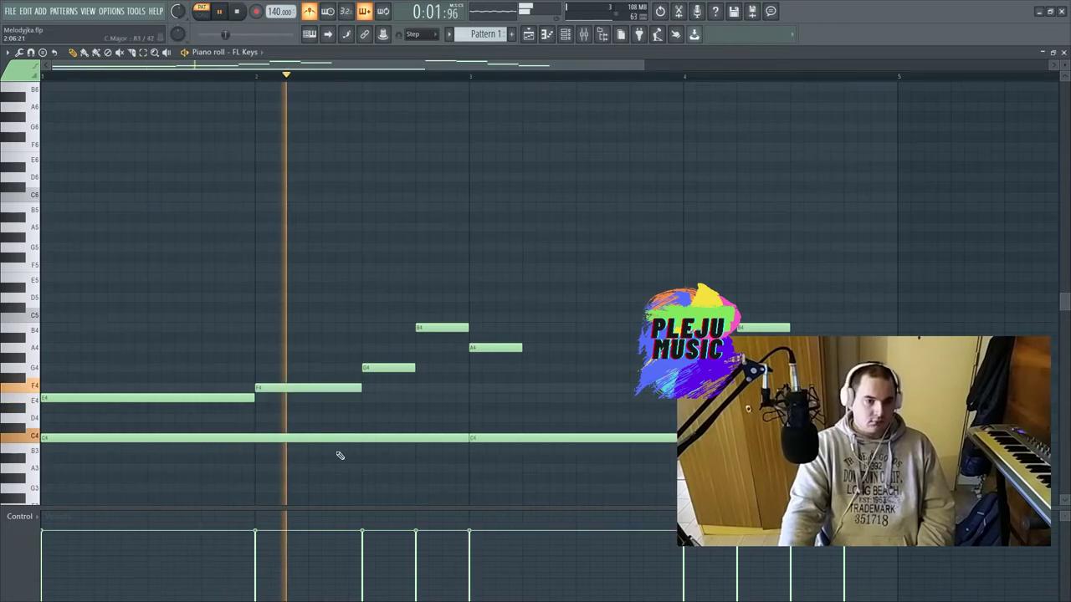
Select both long C4 notes and lower them one octave to C3.
{"action": "left_click_drag", "start_coordinate": [418, 429], "coordinate": [538, 458]}
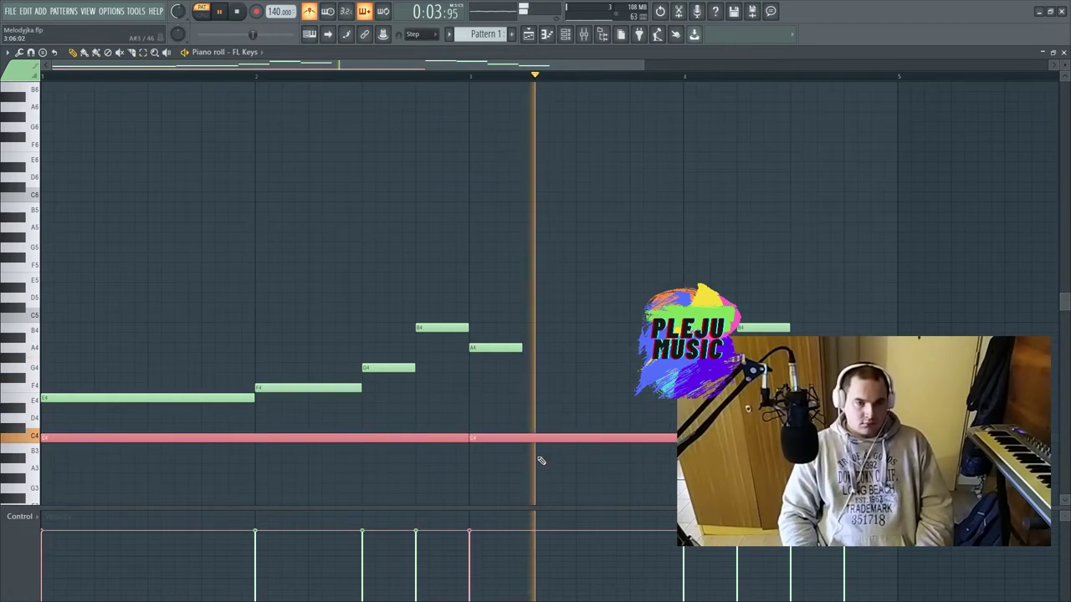
{"action": "key", "text": "Delete"}
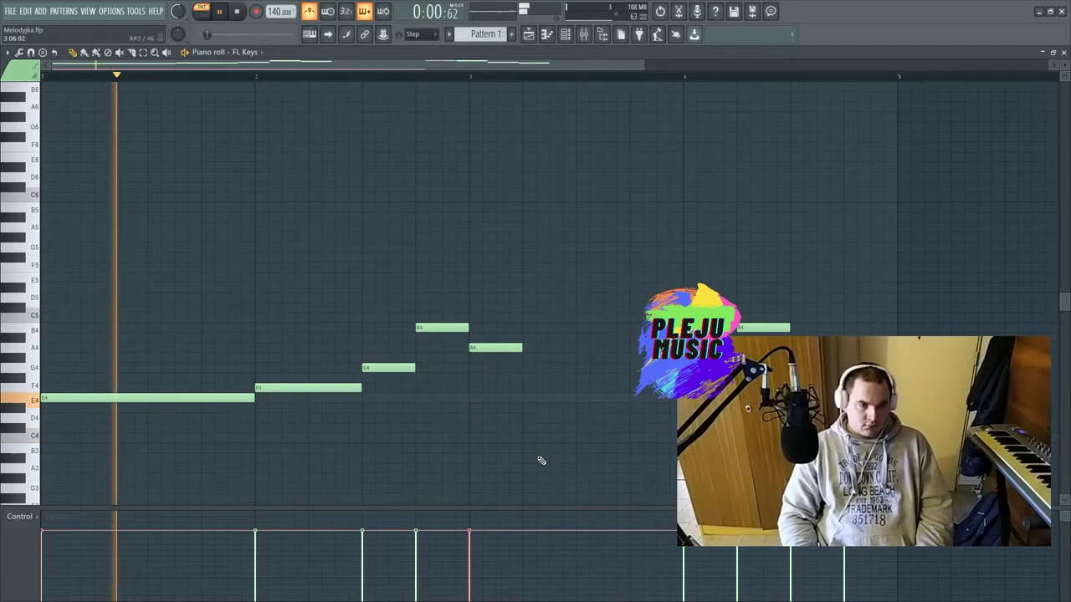
{"action": "scroll", "coordinate": [502, 469], "scroll_direction": "down", "scroll_amount": 4}
{"action": "key", "text": "space"}
{"action": "left_click", "coordinate": [336, 437], "text": "ctrl"}
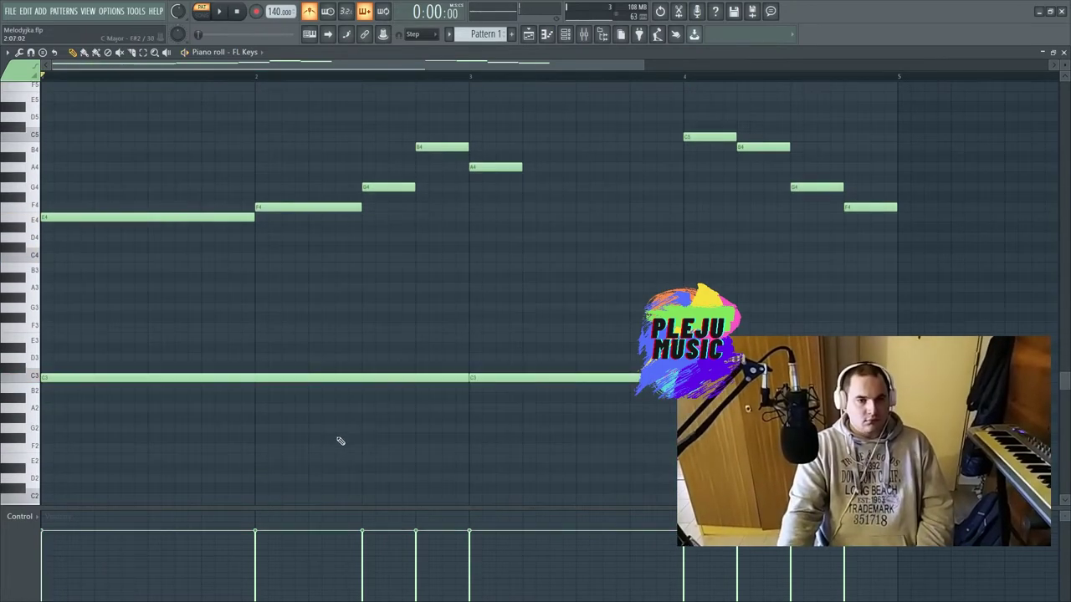
Split the bass line at each bar and move the notes in bars 2, 3 and 4 to D3, E3 and G3.
{"action": "key", "text": "space"}
{"action": "key", "text": "c"}
{"action": "left_click_drag", "start_coordinate": [255, 368], "coordinate": [279, 356]}
{"action": "key", "text": "alt+t"}
{"action": "left_click", "coordinate": [282, 409]}
{"action": "left_click_drag", "start_coordinate": [478, 373], "coordinate": [476, 337]}
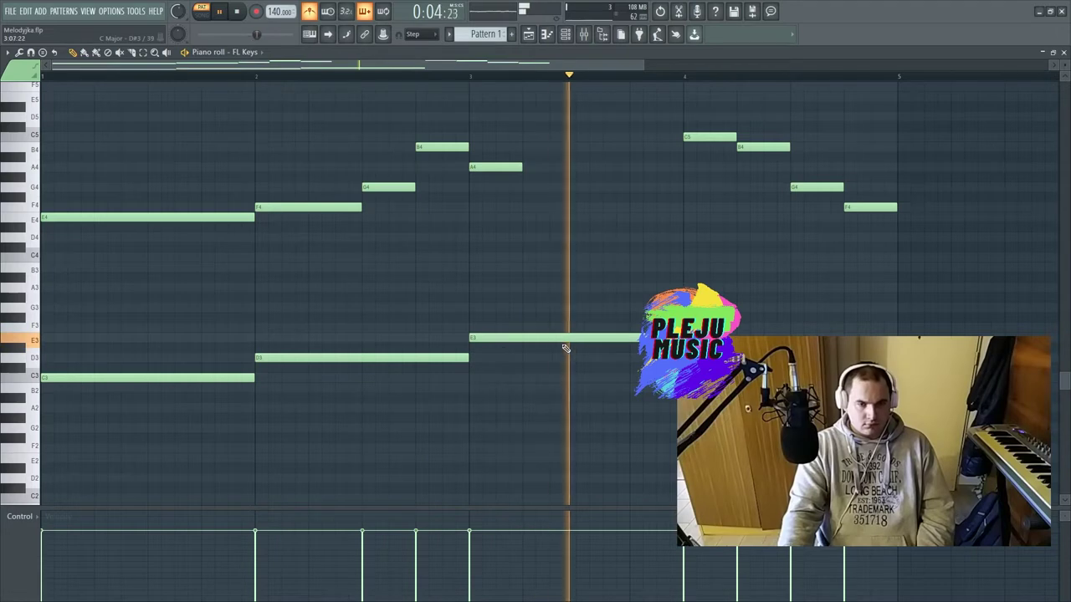
{"action": "scroll", "coordinate": [518, 346], "scroll_direction": "up", "scroll_amount": 5}
{"action": "scroll", "coordinate": [552, 358], "scroll_direction": "down", "scroll_amount": 1}
{"action": "scroll", "coordinate": [565, 365], "scroll_direction": "up", "scroll_amount": 2}
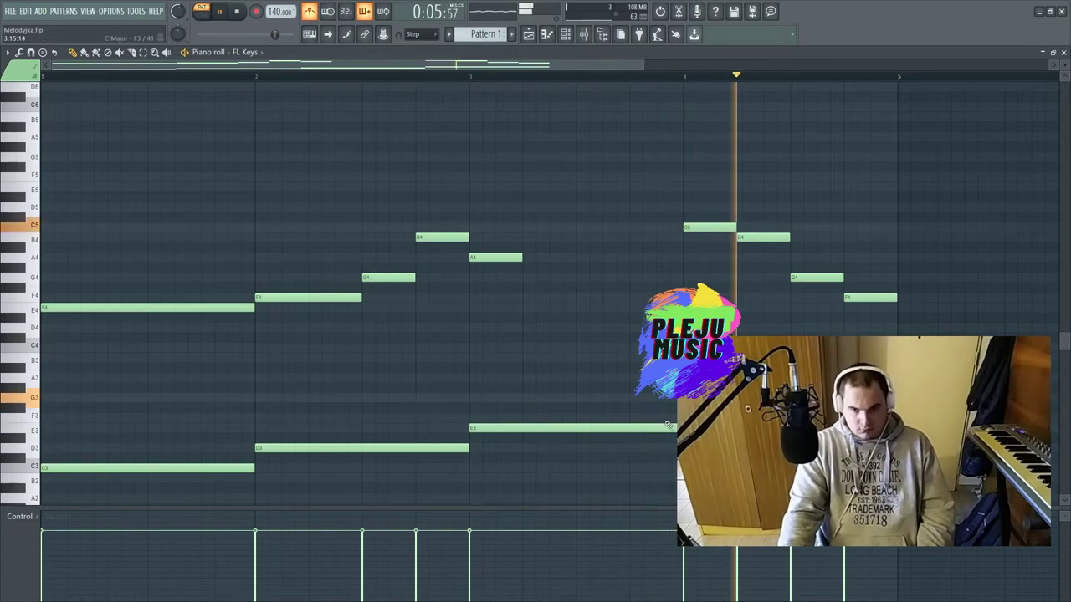
Add a short D5 note directly after the A4 note in bar 3 and audition the melody.
{"action": "left_click", "coordinate": [535, 209]}
{"action": "left_click_drag", "start_coordinate": [580, 210], "coordinate": [579, 235]}
{"action": "key", "text": "space"}
{"action": "right_click", "coordinate": [579, 235]}
{"action": "left_click", "coordinate": [597, 253]}
{"action": "key", "text": "space"}
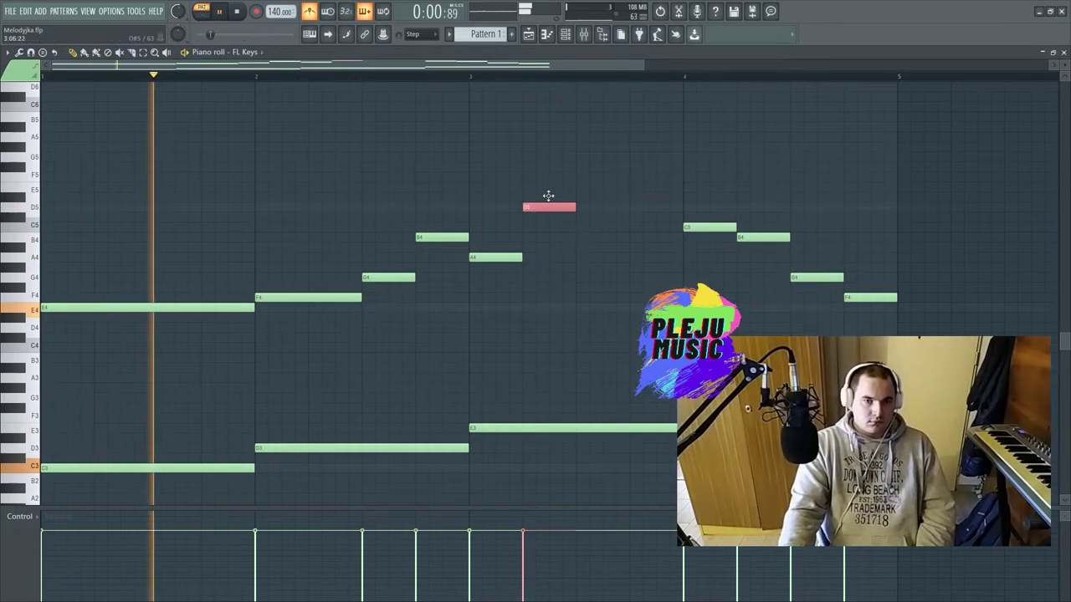
{"action": "key", "text": "space"}
{"action": "key", "text": "space"}
{"action": "scroll", "coordinate": [360, 356], "scroll_direction": "down", "scroll_amount": 3}
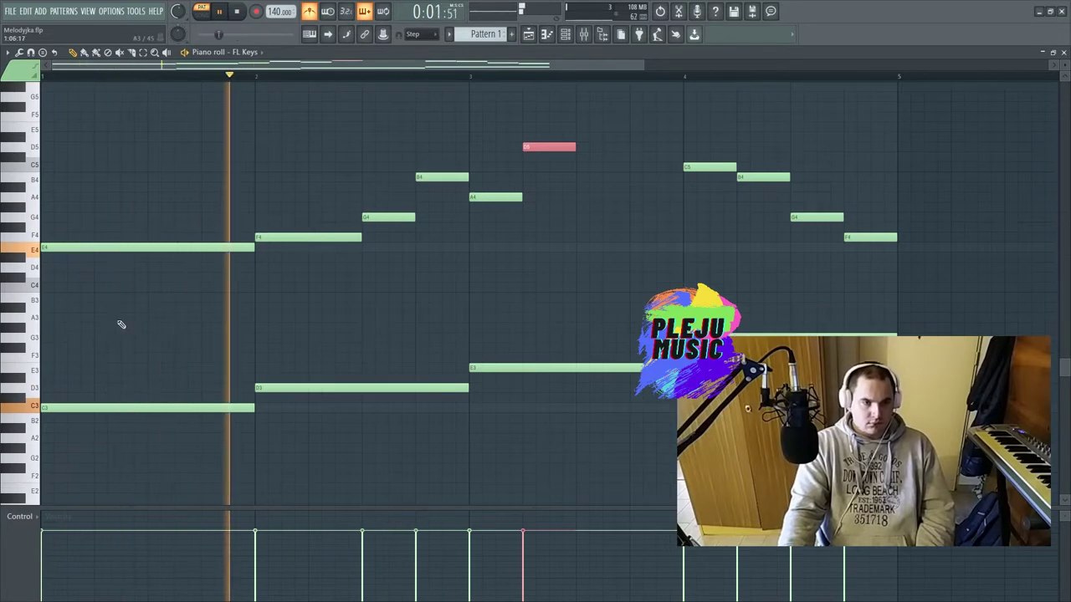
Move the D5 note a little later in bar 3 and add an E5 note after it.
{"action": "key", "text": "space"}
{"action": "key", "text": "space"}
{"action": "key", "text": "ctrl+d"}
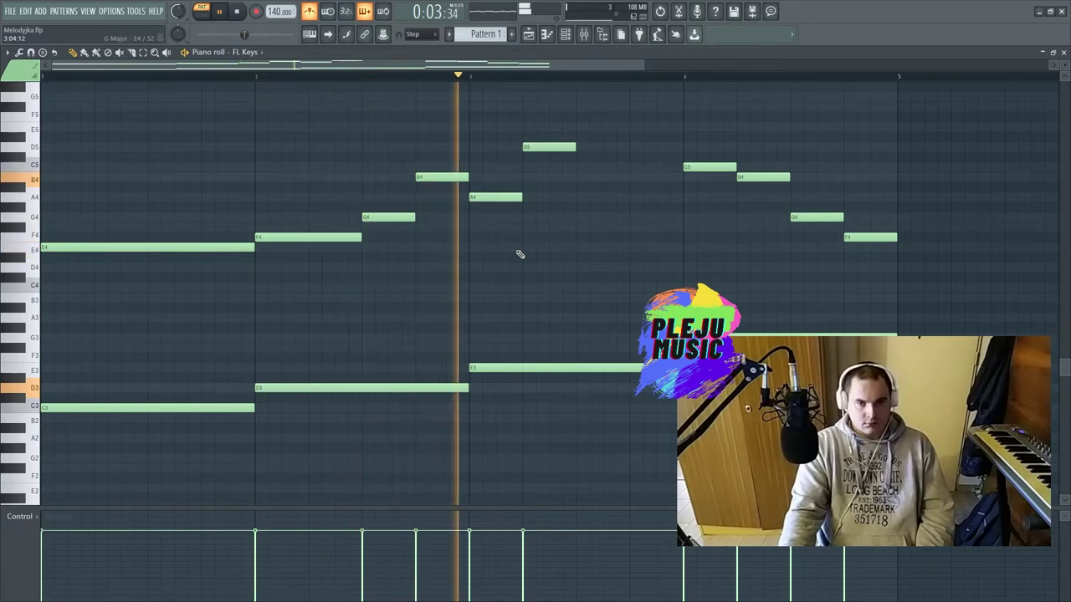
{"action": "left_click_drag", "start_coordinate": [541, 148], "coordinate": [580, 147]}
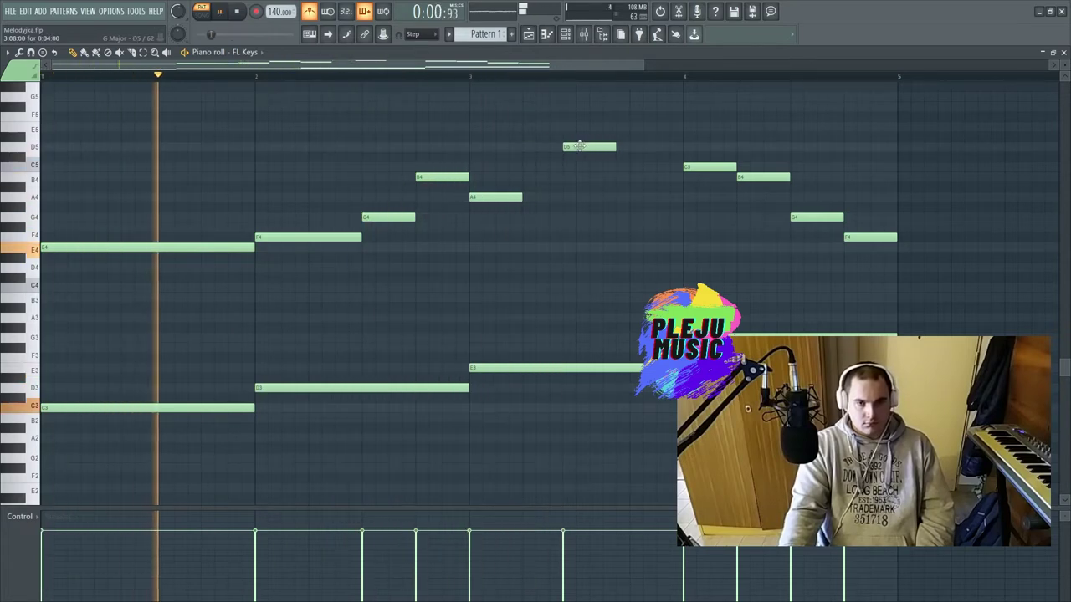
{"action": "left_click", "coordinate": [611, 127]}
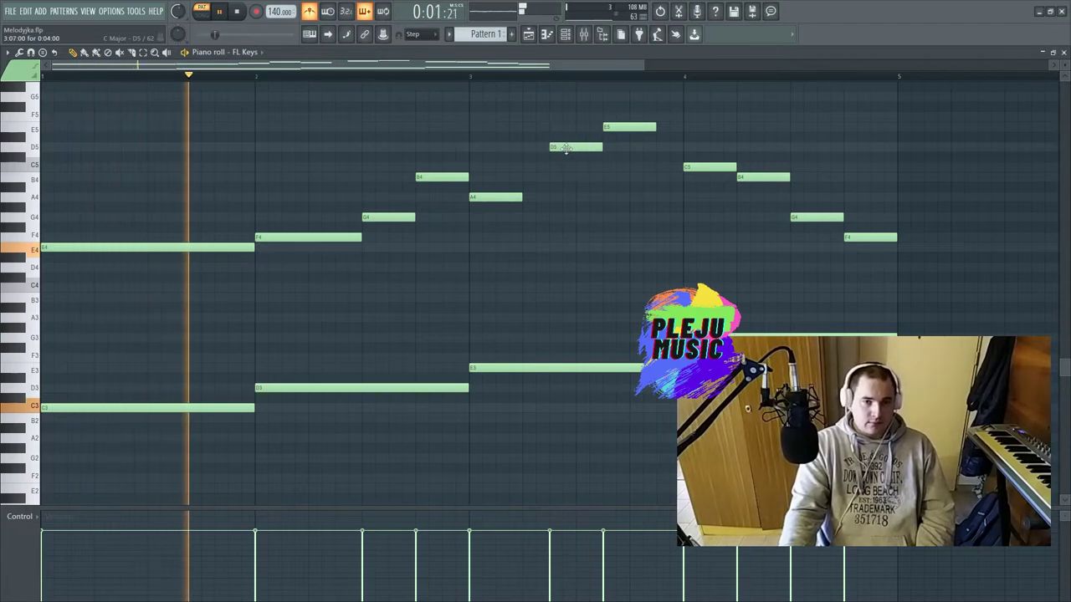
Move the D5 note to the middle of bar 3 with the E5 note following it up to bar 4, and save the project.
{"action": "left_click_drag", "start_coordinate": [621, 126], "coordinate": [622, 116]}
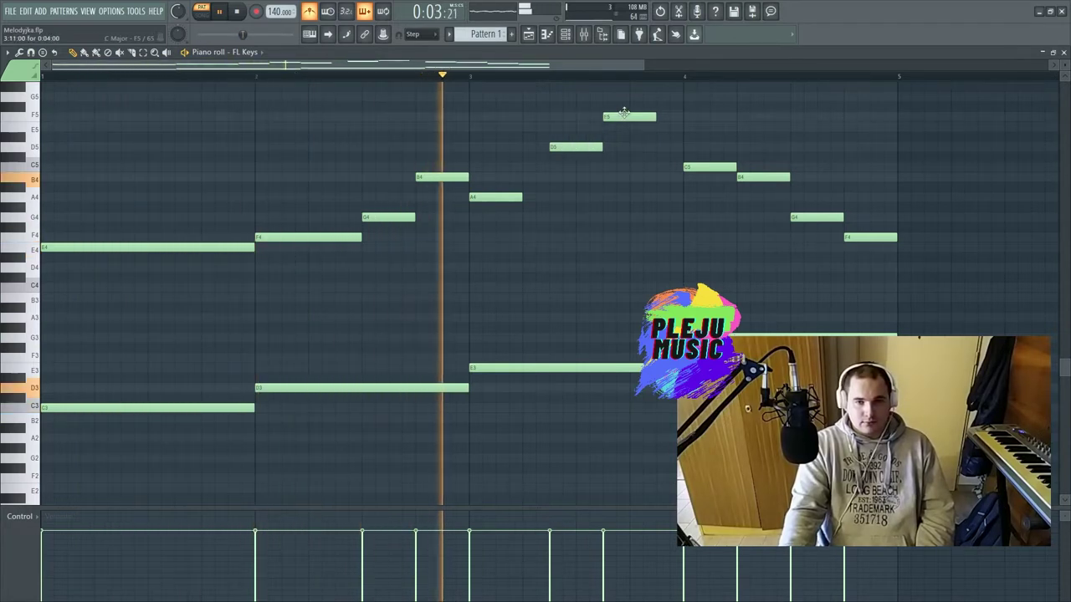
{"action": "scroll", "coordinate": [627, 176], "scroll_direction": "up", "scroll_amount": 2}
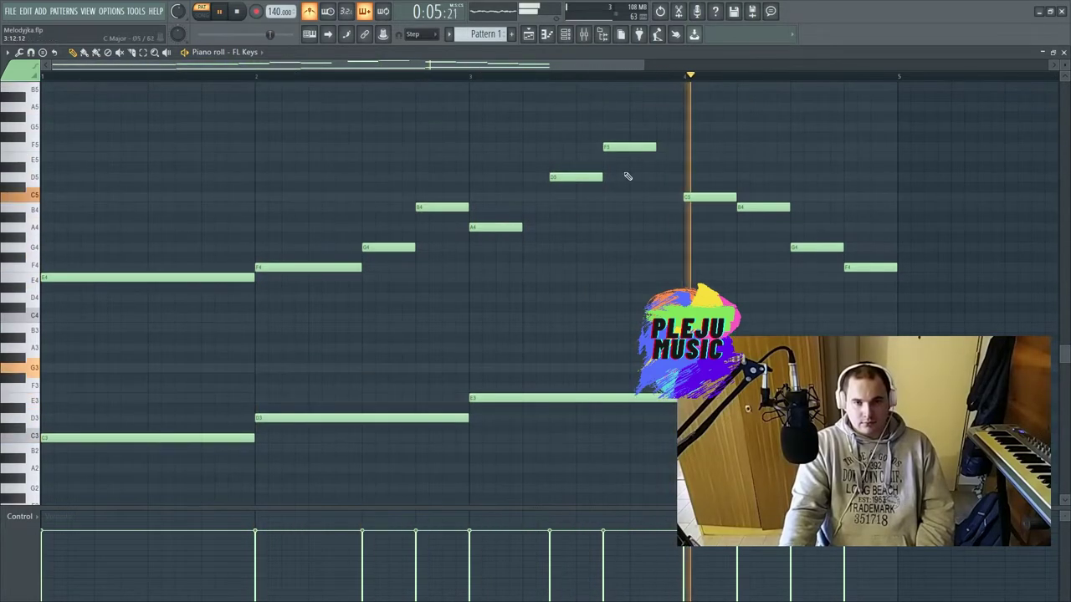
{"action": "left_click_drag", "start_coordinate": [569, 177], "coordinate": [595, 172]}
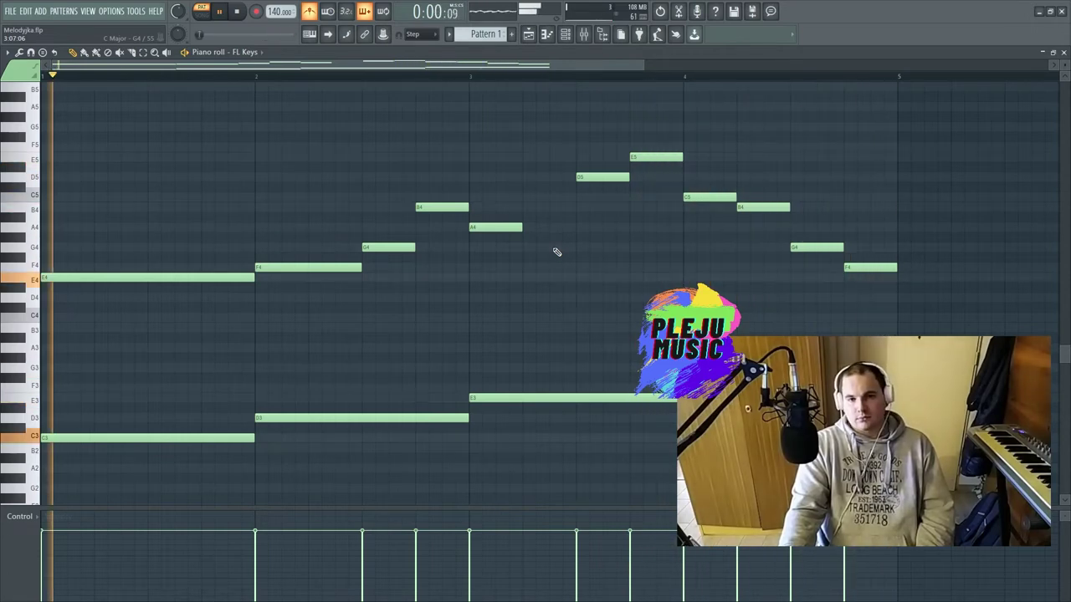
{"action": "scroll", "coordinate": [578, 303], "scroll_direction": "up", "scroll_amount": 3}
{"action": "scroll", "coordinate": [559, 320], "scroll_direction": "down", "scroll_amount": 2}
{"action": "scroll", "coordinate": [562, 340], "scroll_direction": "up", "scroll_amount": 2}
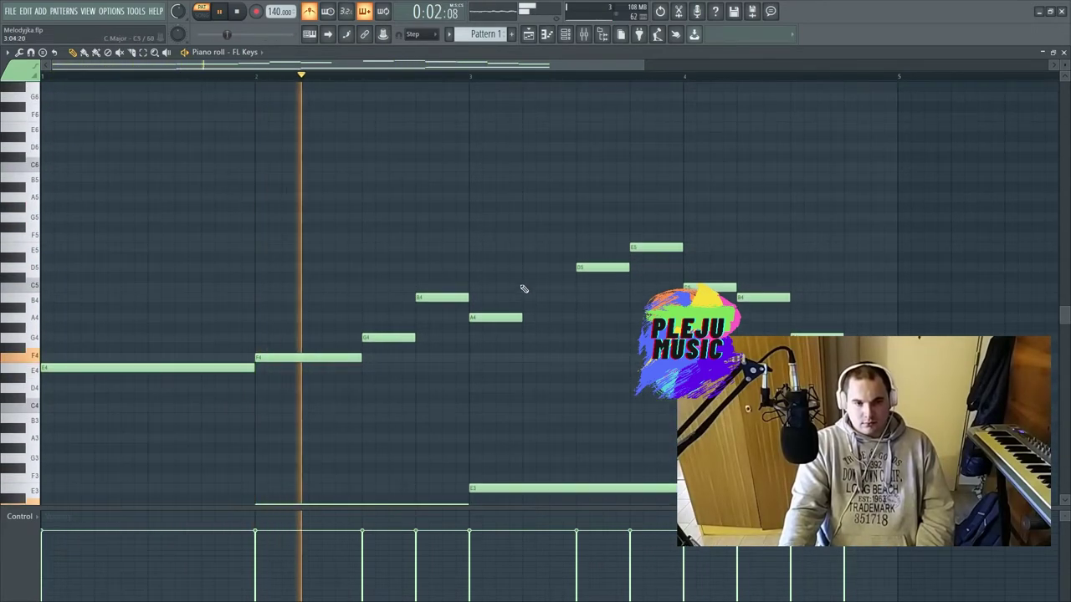
{"action": "scroll", "coordinate": [525, 299], "scroll_direction": "down", "scroll_amount": 2}
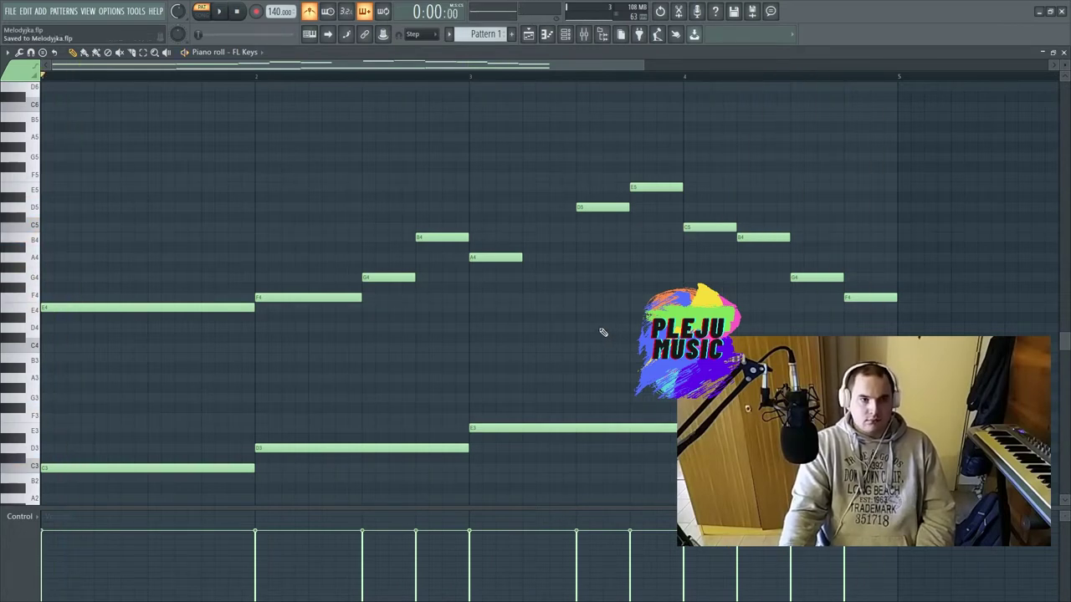
Add a short C6 note near the start of bar 1, above the existing melody.
{"action": "scroll", "coordinate": [376, 363], "scroll_direction": "up", "scroll_amount": 3}
{"action": "key", "text": "space"}
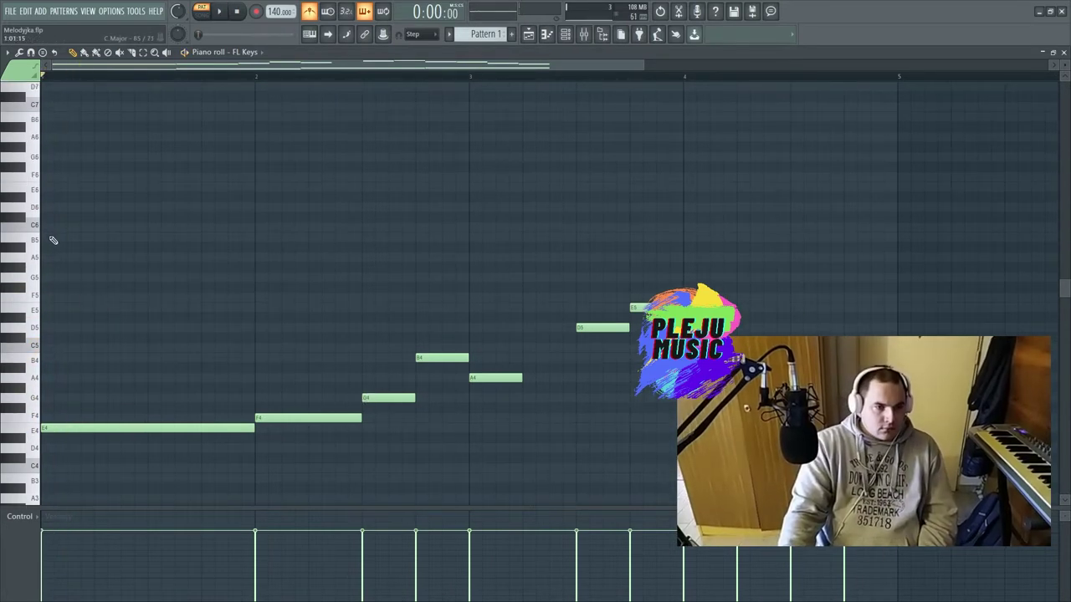
{"action": "left_click", "coordinate": [50, 229]}
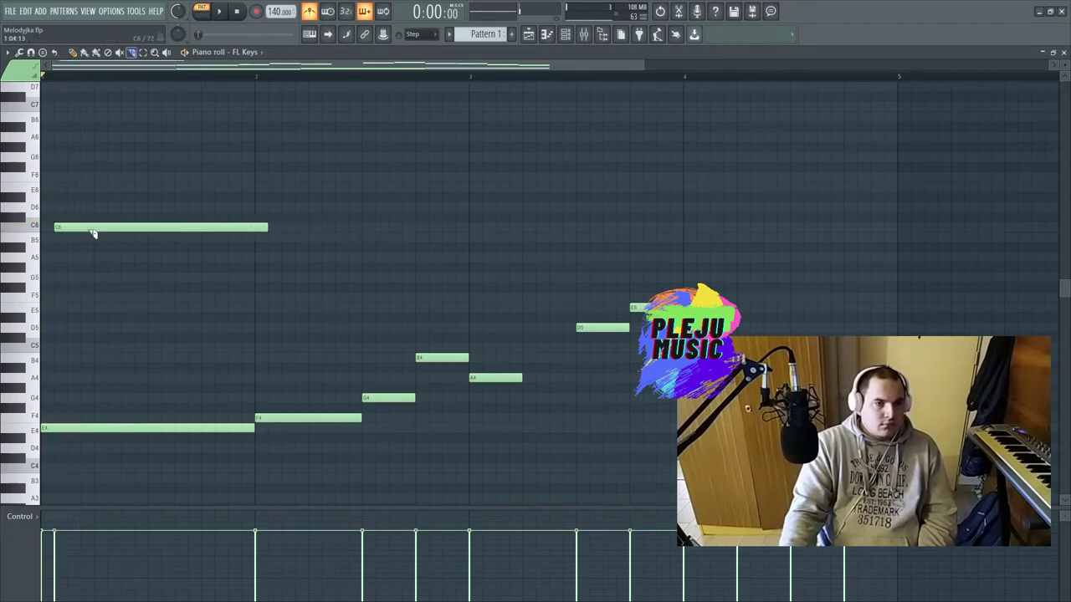
{"action": "right_click", "coordinate": [71, 231]}
{"action": "left_click", "coordinate": [88, 249]}
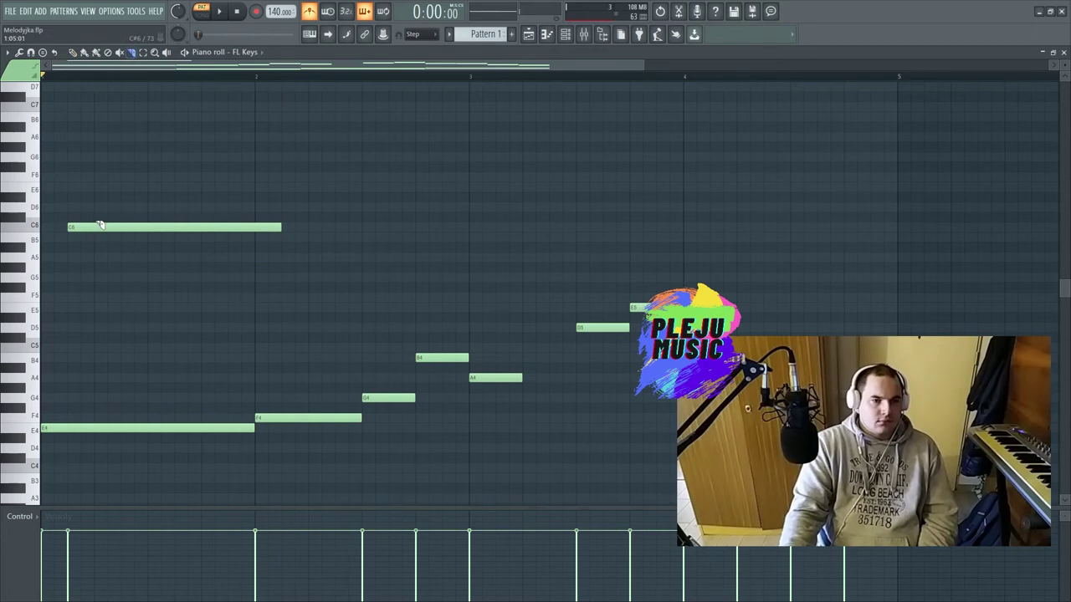
{"action": "left_click_drag", "start_coordinate": [94, 242], "coordinate": [96, 244]}
{"action": "right_click", "coordinate": [101, 230]}
{"action": "left_click", "coordinate": [121, 251]}
Place a short E6 note after the C6 and a short D6 note late in bar 1, checking them with playback.
{"action": "right_click", "coordinate": [126, 231]}
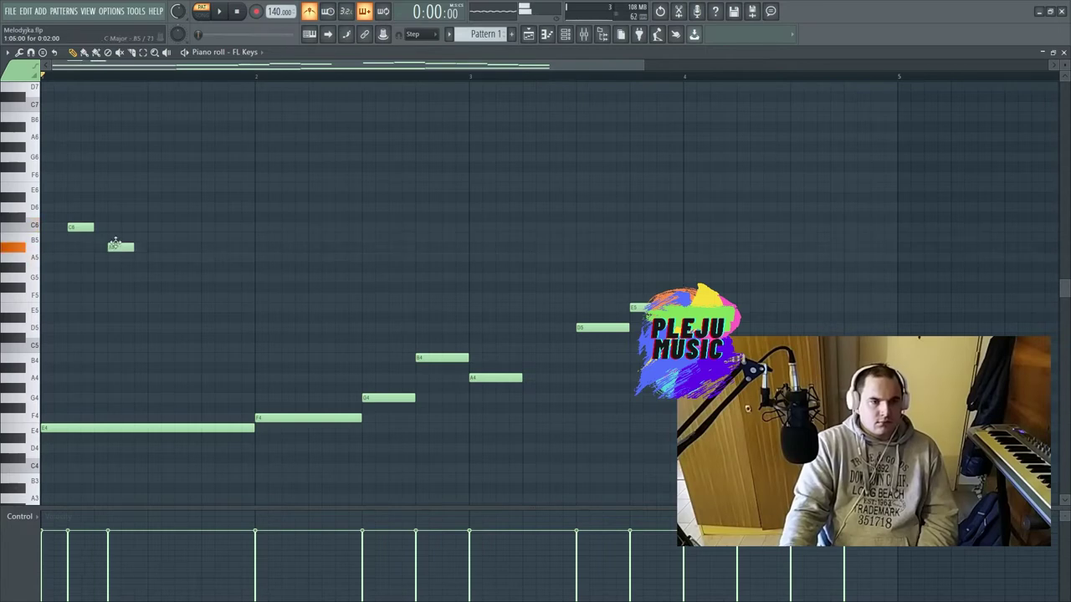
{"action": "left_click_drag", "start_coordinate": [108, 236], "coordinate": [138, 216]}
{"action": "key", "text": "space"}
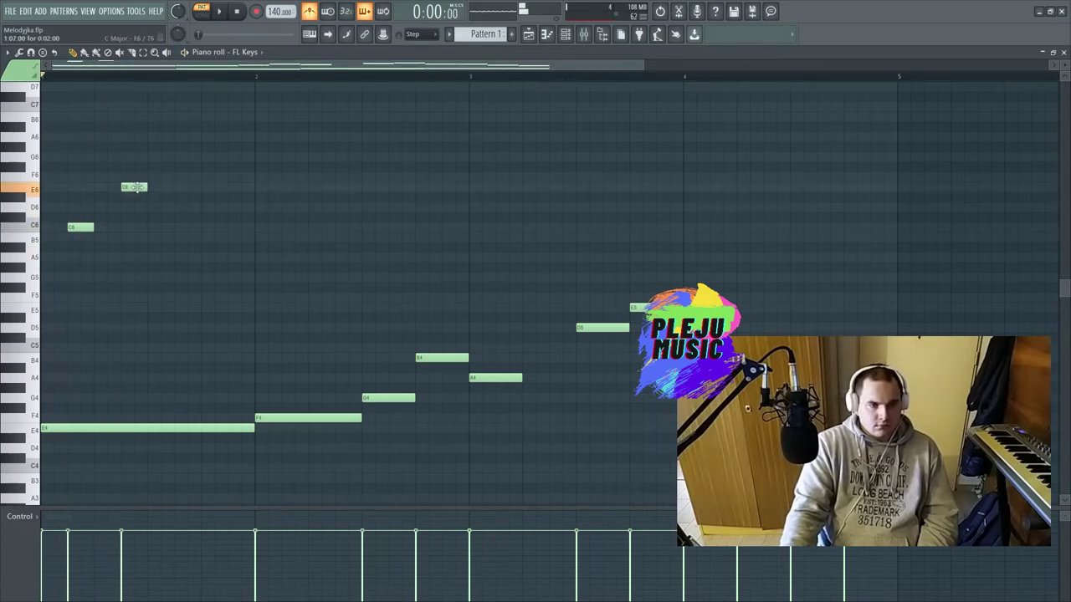
{"action": "left_click", "coordinate": [190, 217]}
{"action": "key", "text": "space"}
{"action": "key", "text": "space"}
{"action": "left_click_drag", "start_coordinate": [199, 217], "coordinate": [208, 206]}
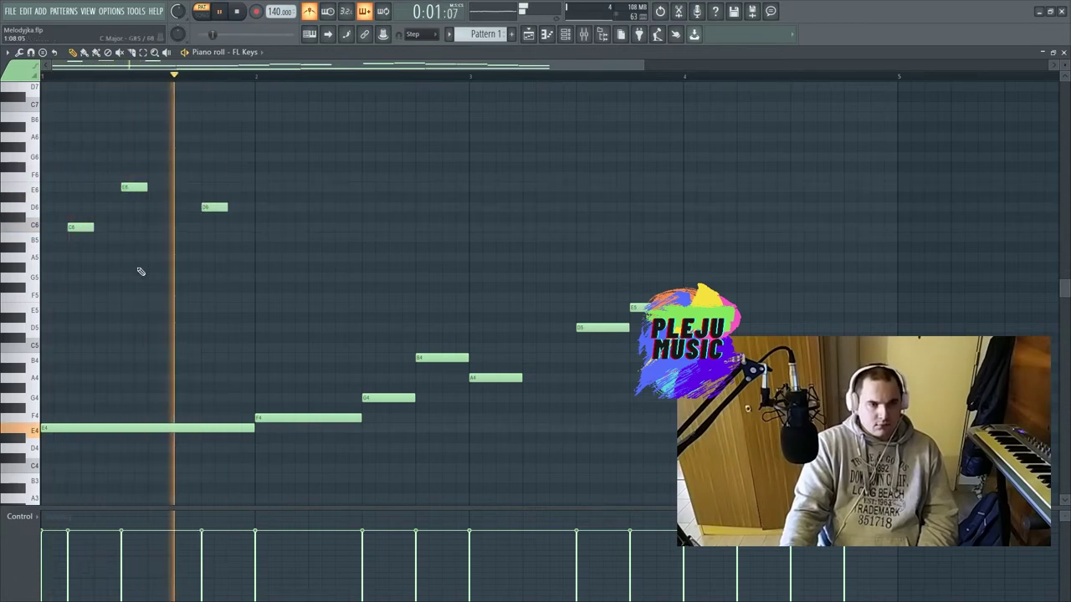
{"action": "key", "text": "space"}
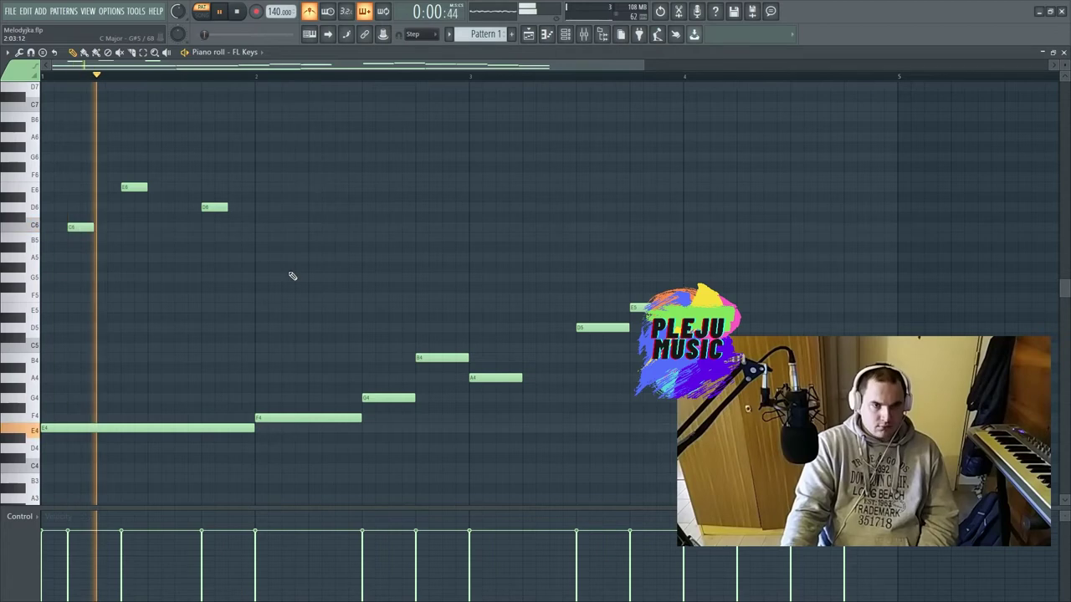
Continue the high line in bar 2 with short C6, B5 and A5 notes.
{"action": "left_click", "coordinate": [314, 227]}
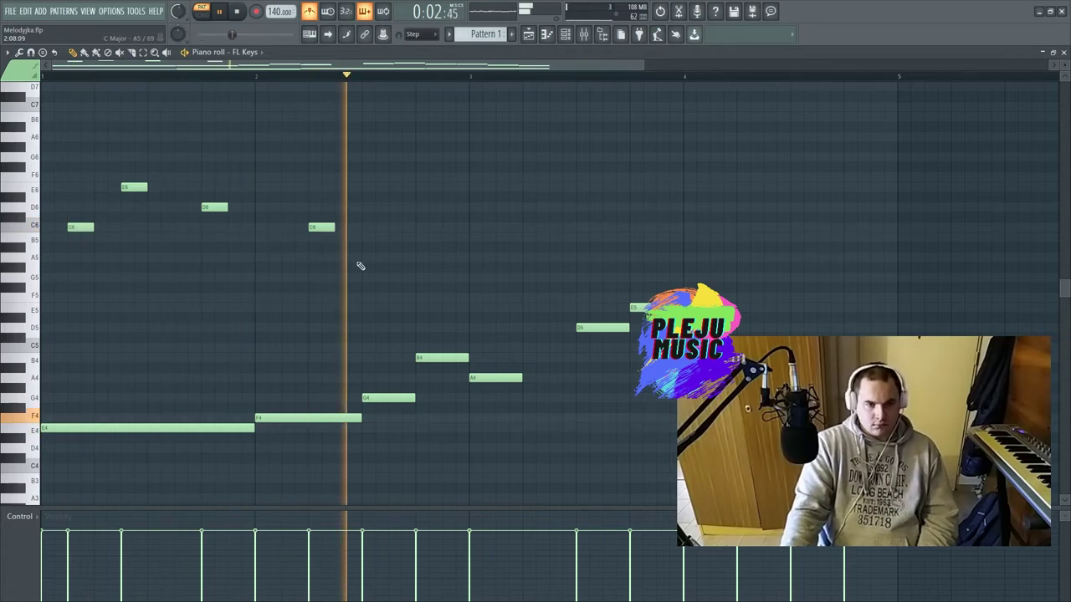
{"action": "left_click", "coordinate": [368, 237]}
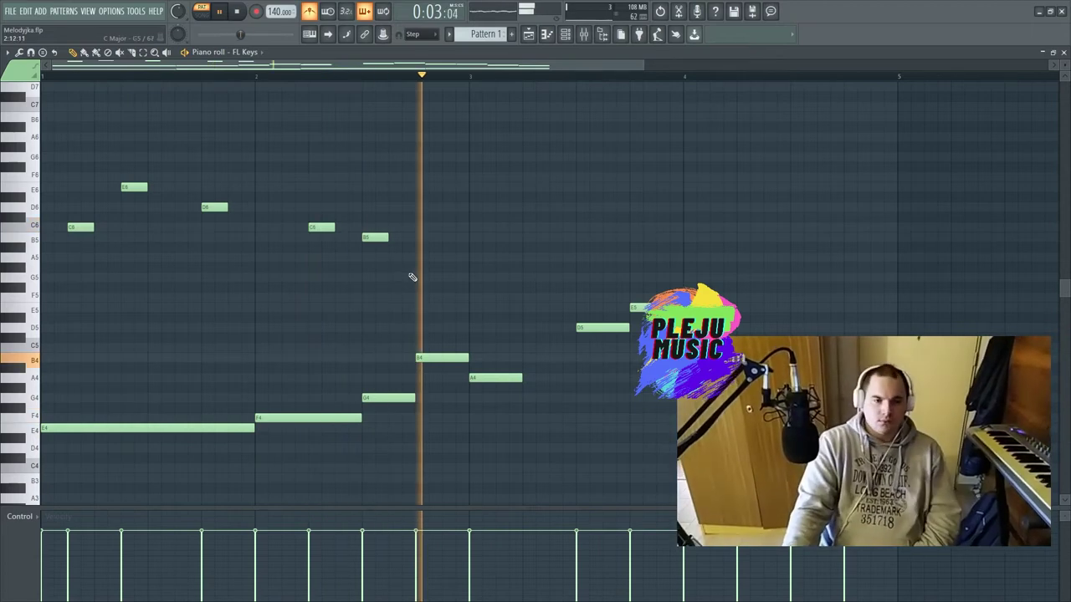
{"action": "left_click", "coordinate": [423, 259]}
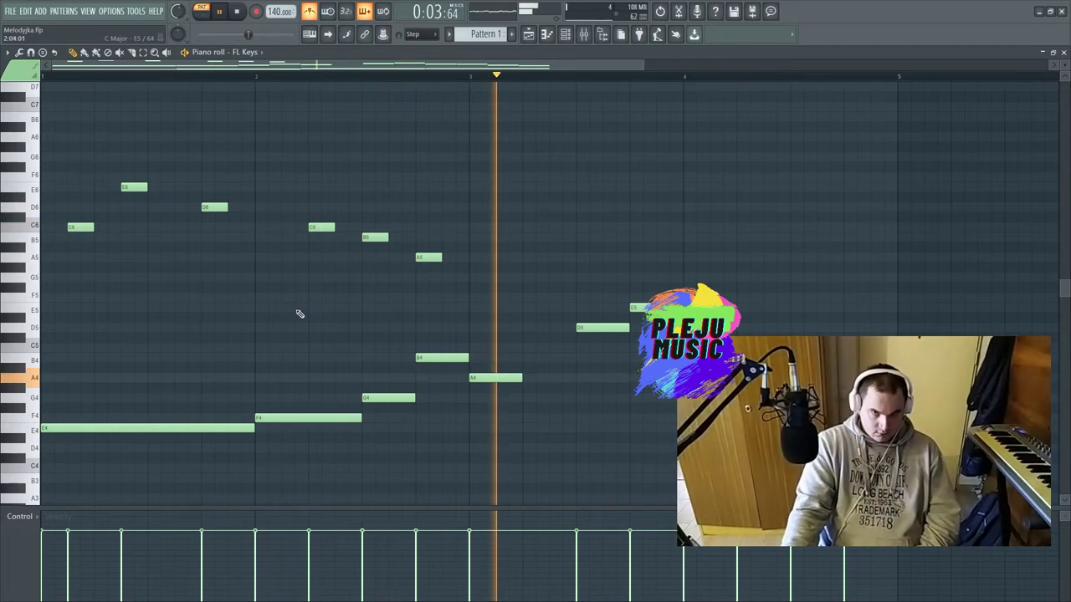
Raise the A5 note late in bar 2 to C6 and add a short D6 note right after it.
{"action": "left_click_drag", "start_coordinate": [426, 257], "coordinate": [426, 227]}
{"action": "left_click", "coordinate": [444, 207]}
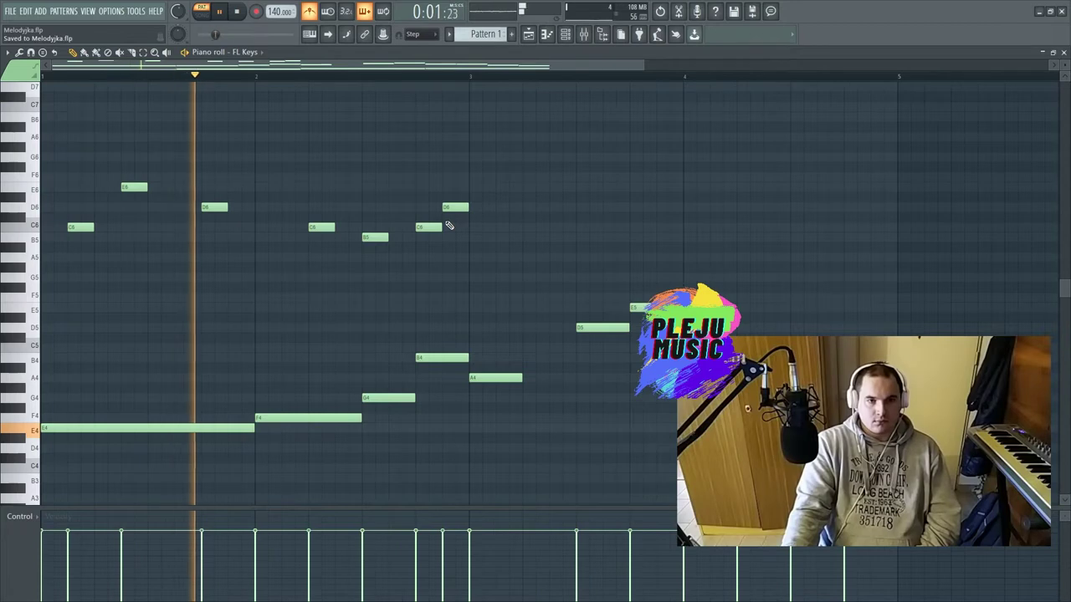
Try a short high note early in bar 3 at F6 and at B5, checking it with playback.
{"action": "left_click", "coordinate": [498, 176]}
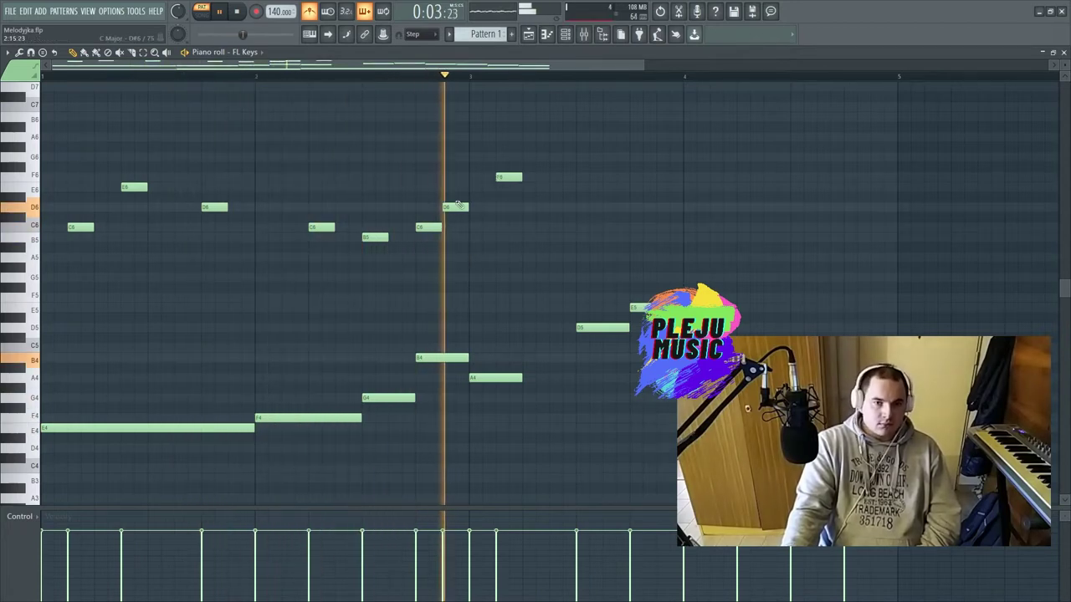
{"action": "key", "text": "space"}
{"action": "left_click_drag", "start_coordinate": [502, 175], "coordinate": [497, 237]}
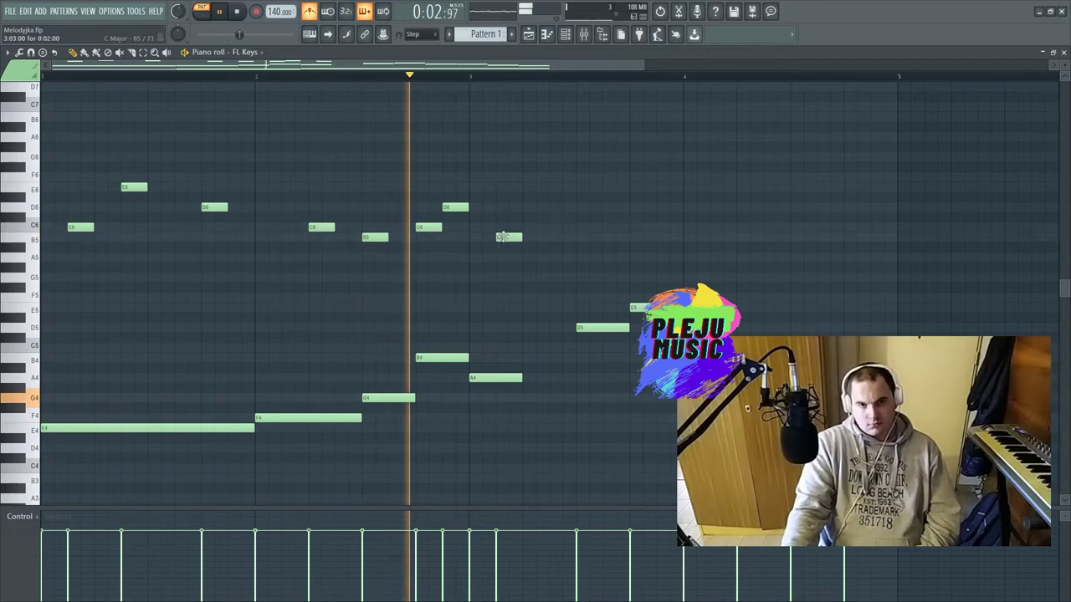
{"action": "key", "text": "space"}
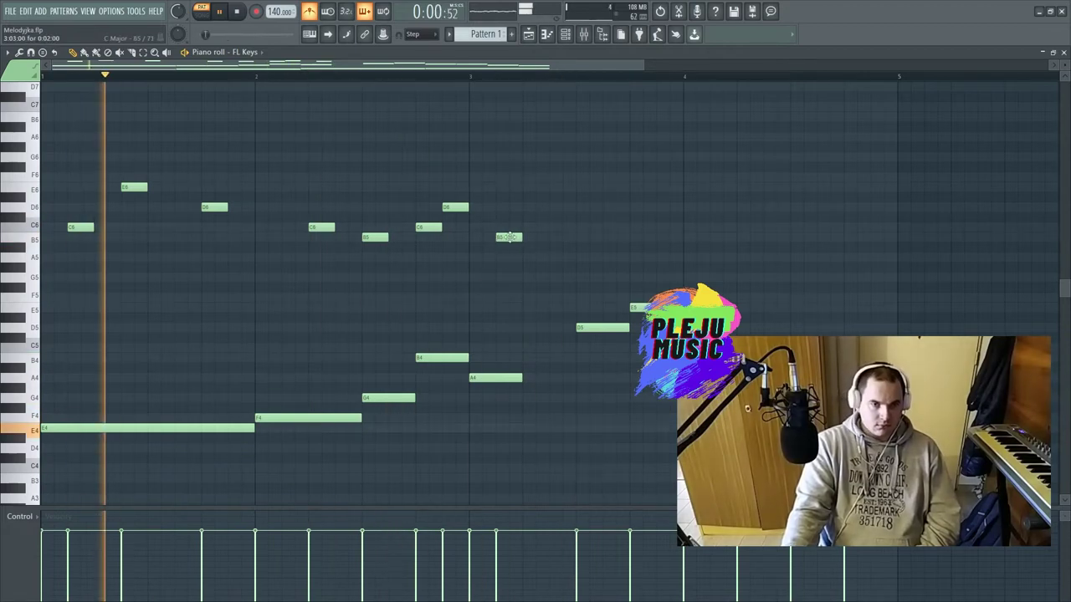
{"action": "scroll", "coordinate": [326, 318], "scroll_direction": "down", "scroll_amount": 4}
{"action": "scroll", "coordinate": [313, 317], "scroll_direction": "down", "scroll_amount": 2}
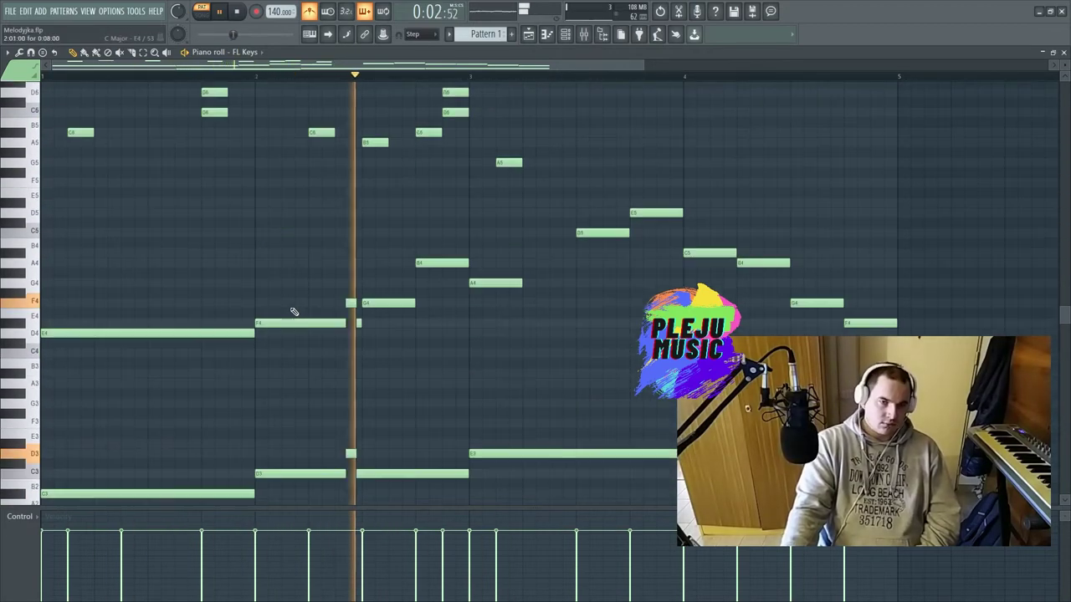
{"action": "scroll", "coordinate": [293, 310], "scroll_direction": "up", "scroll_amount": 6}
{"action": "key", "text": "space"}
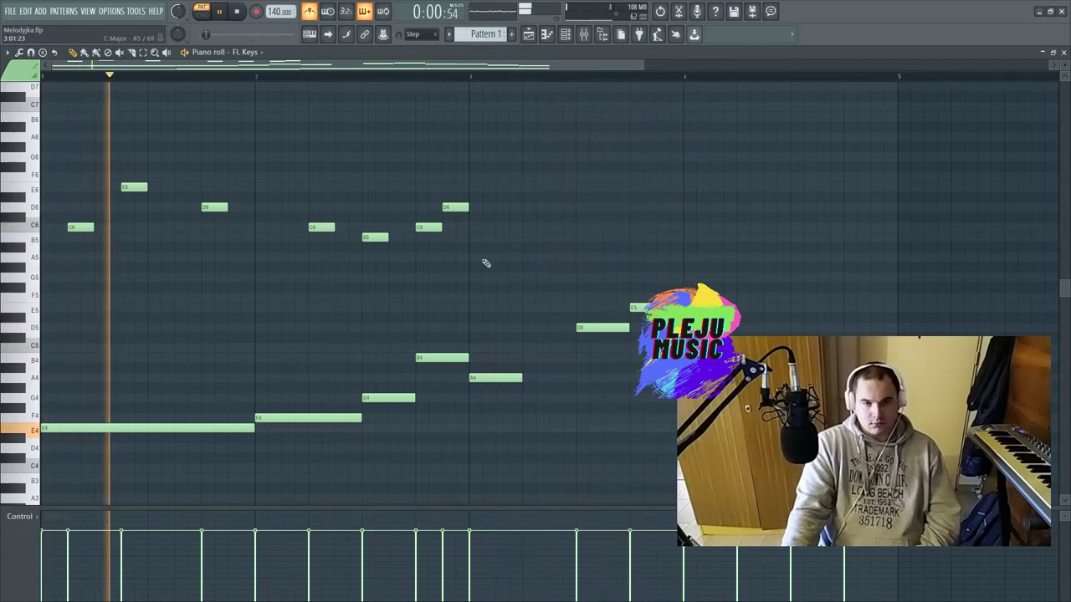
Add short B5 notes in the middle of bar 3 and at the start of bar 4, plus a short D6 late in bar 4.
{"action": "left_click", "coordinate": [580, 239]}
{"action": "left_click", "coordinate": [684, 238]}
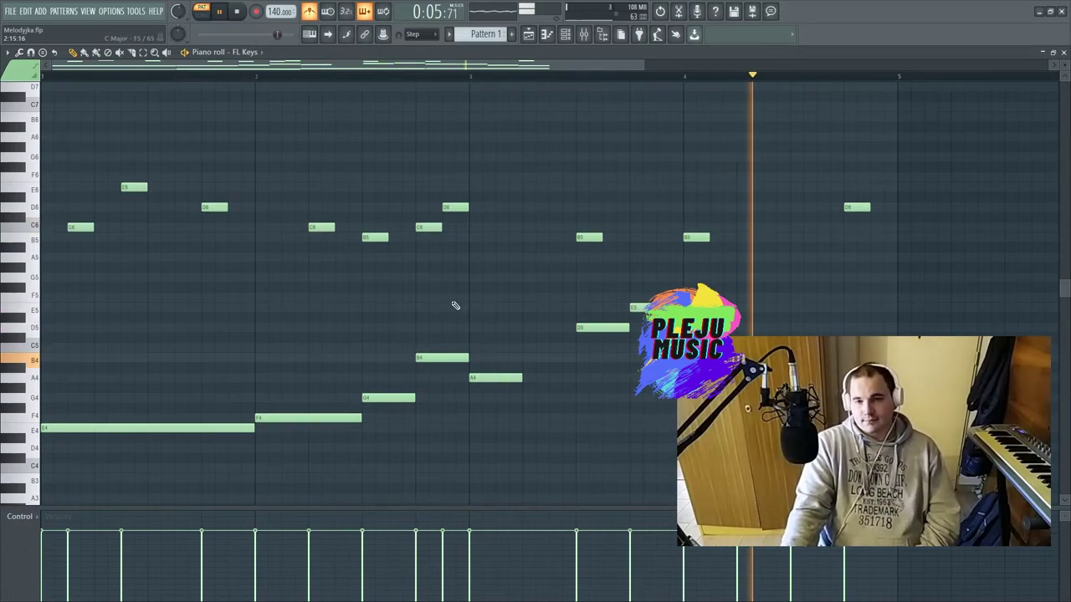
{"action": "scroll", "coordinate": [447, 314], "scroll_direction": "down", "scroll_amount": 5}
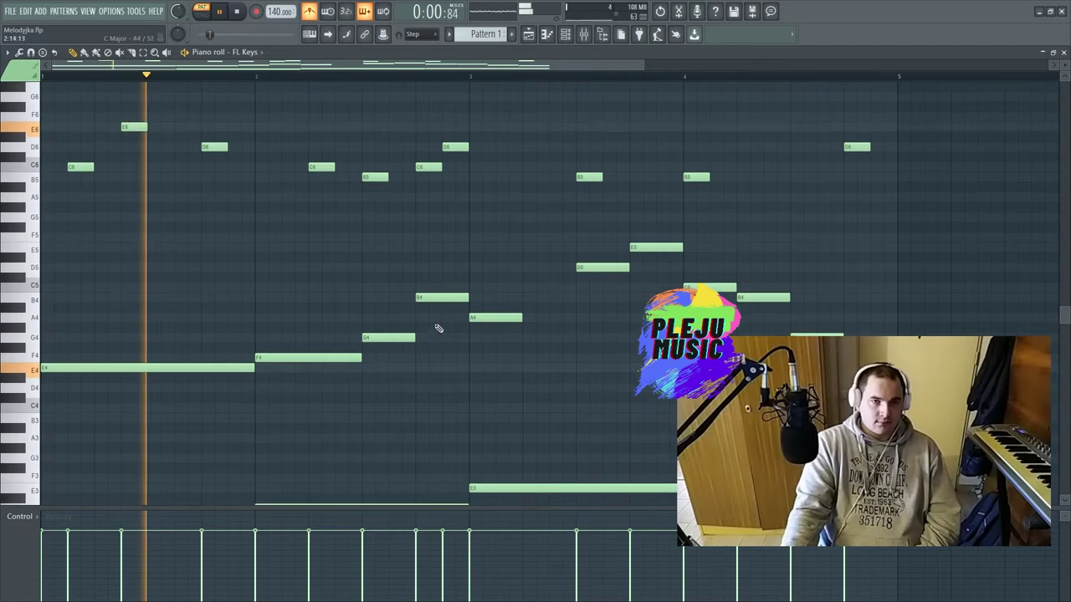
{"action": "scroll", "coordinate": [288, 297], "scroll_direction": "up", "scroll_amount": 5}
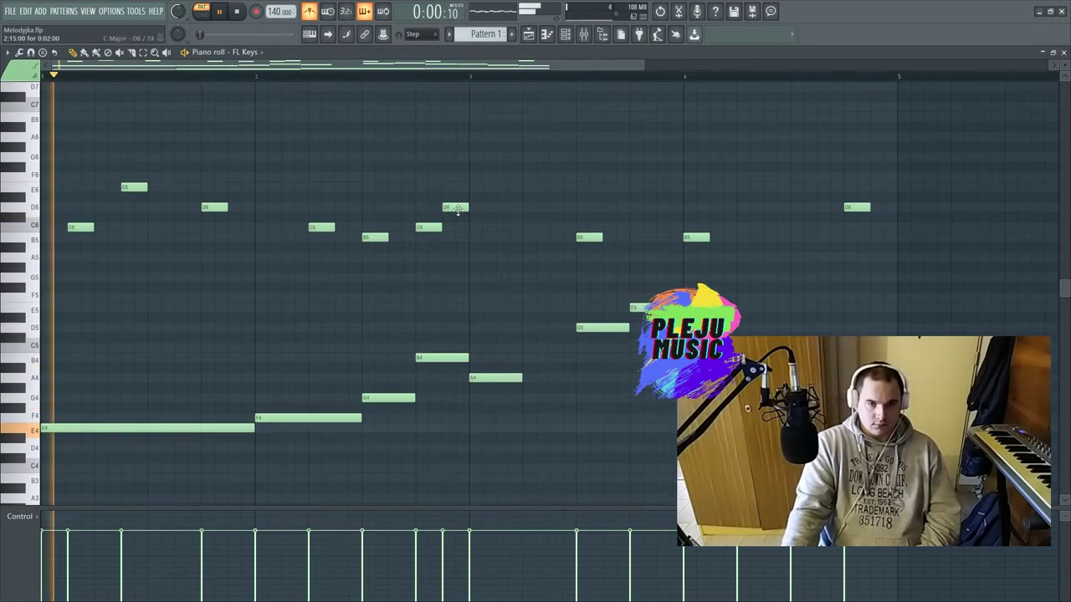
Select all the short high notes and transpose them up one octave, checking the result with playback.
{"action": "left_click_drag", "start_coordinate": [902, 261], "coordinate": [59, 164]}
{"action": "key", "text": "space"}
{"action": "key", "text": "ctrl+Up"}
{"action": "key", "text": "space"}
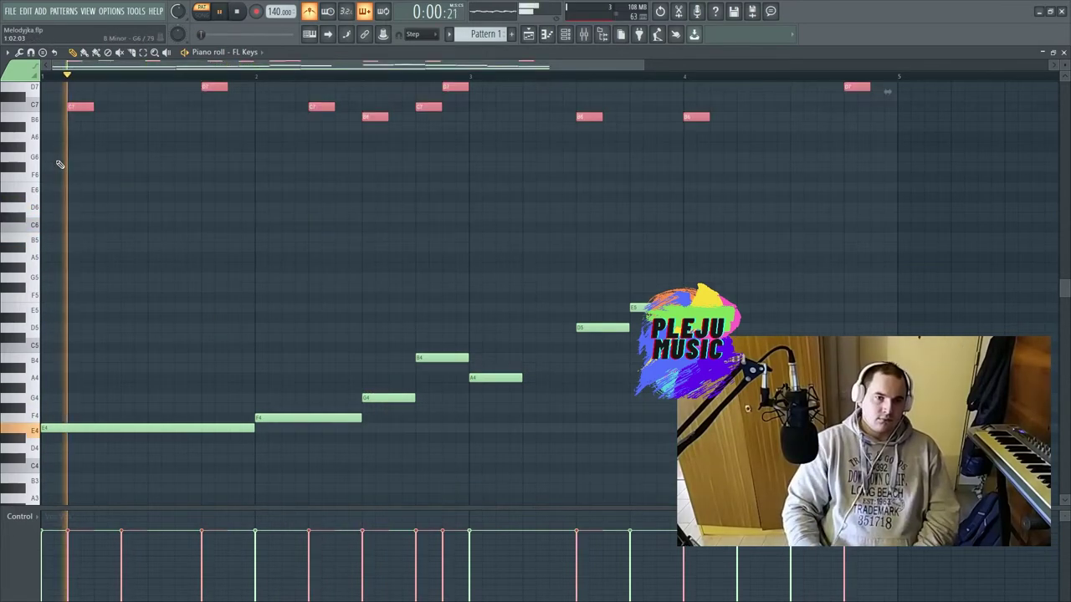
{"action": "key", "text": "space"}
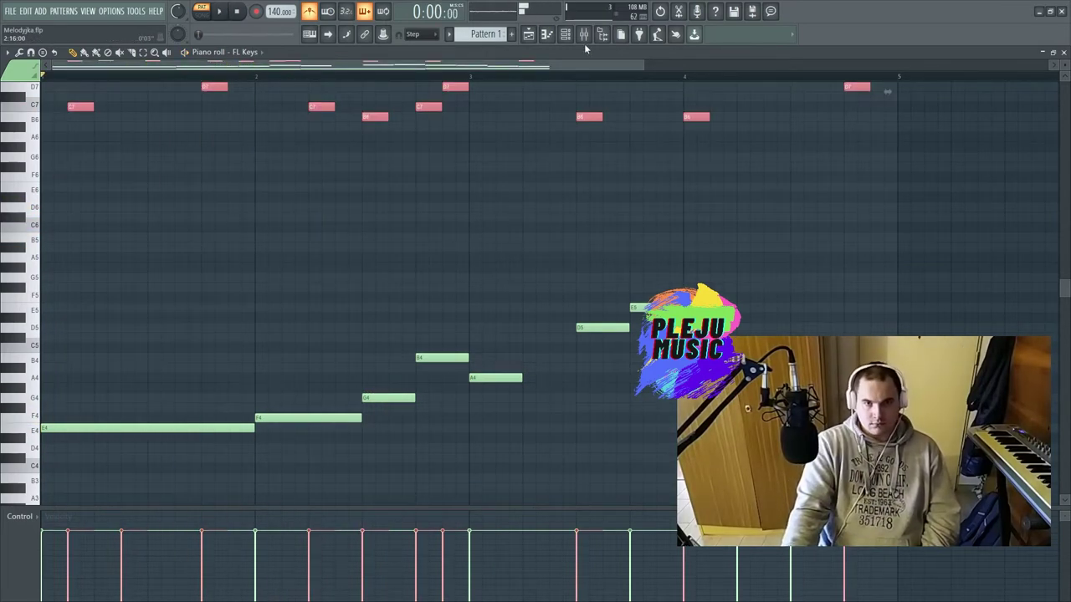
Switch the FL Keys sound to Grand Piano (3 MB) and return to the piano roll.
{"action": "left_click", "coordinate": [566, 34]}
{"action": "left_click", "coordinate": [170, 142]}
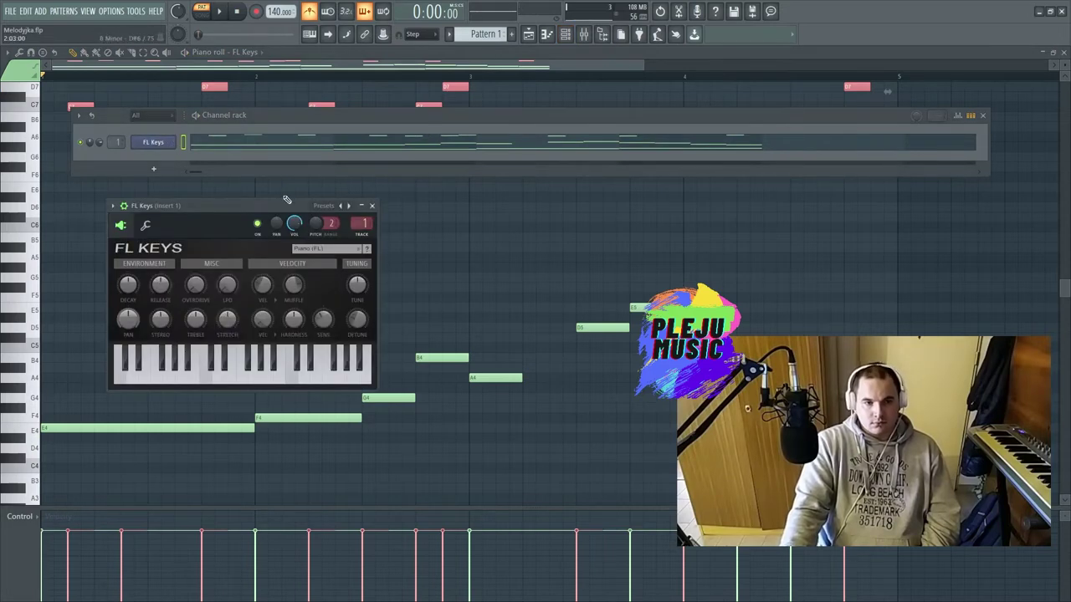
{"action": "left_click", "coordinate": [327, 272]}
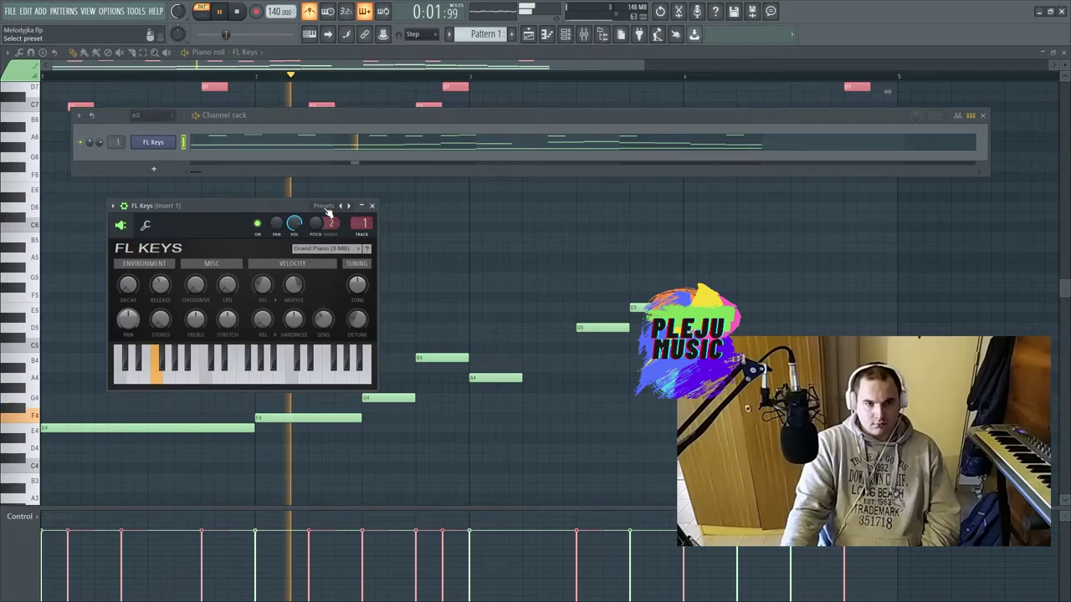
{"action": "left_click", "coordinate": [372, 207]}
{"action": "key", "text": "F6"}
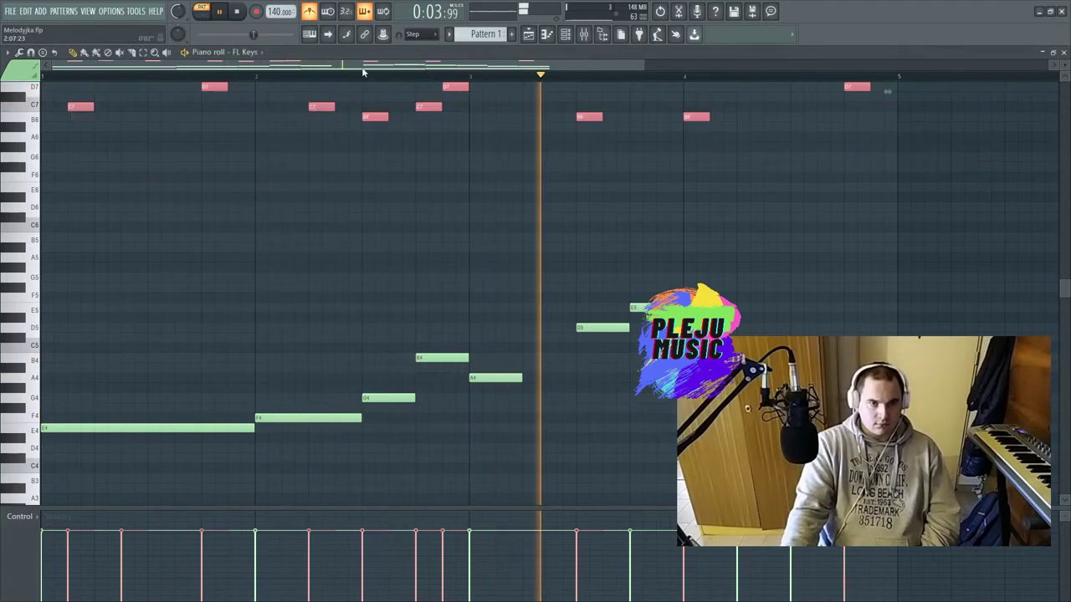
Deselect the high notes and remove the short B6 note from bar 2, checking with playback.
{"action": "scroll", "coordinate": [456, 247], "scroll_direction": "up", "scroll_amount": 3}
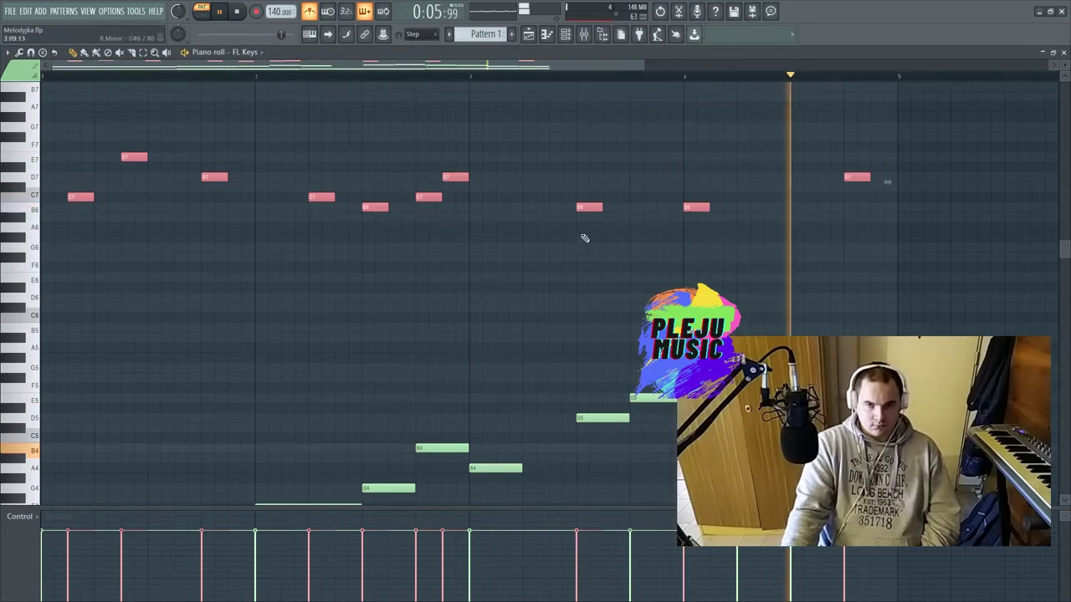
{"action": "key", "text": "ctrl+d"}
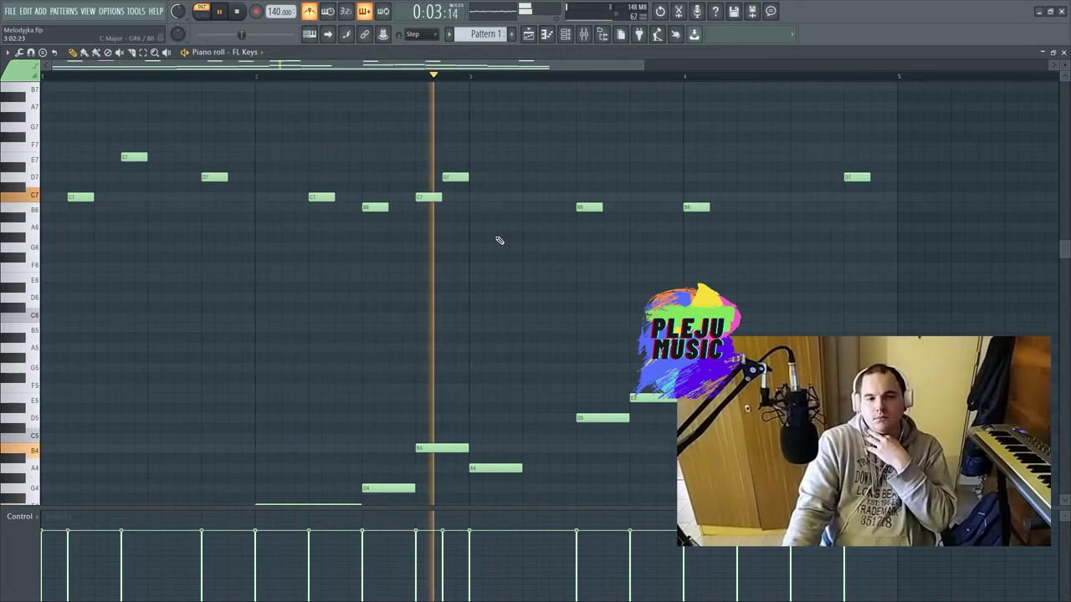
{"action": "key", "text": "space"}
{"action": "key", "text": "space"}
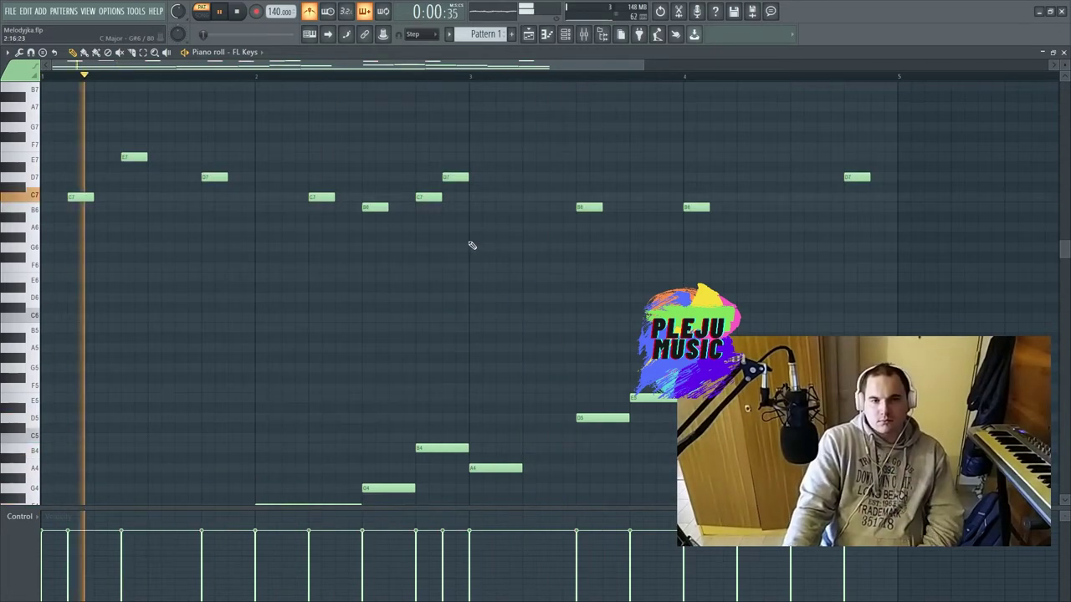
{"action": "key", "text": "space"}
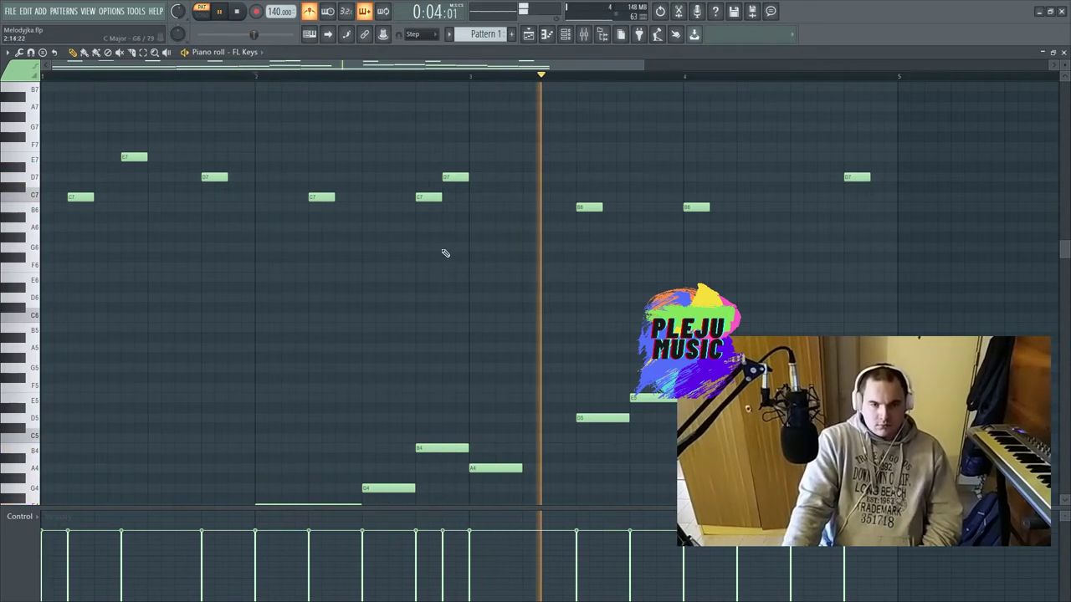
Add a short E7 note early in bar 3 and replace the B6 in that bar with a short D7.
{"action": "left_click", "coordinate": [528, 159]}
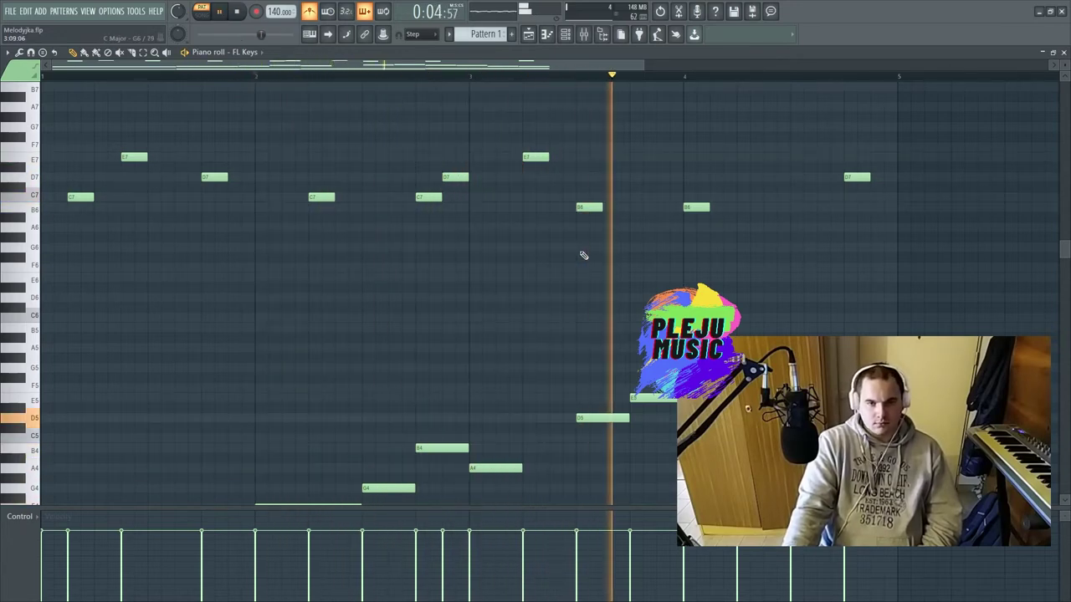
{"action": "right_click", "coordinate": [587, 207]}
{"action": "left_click", "coordinate": [623, 178]}
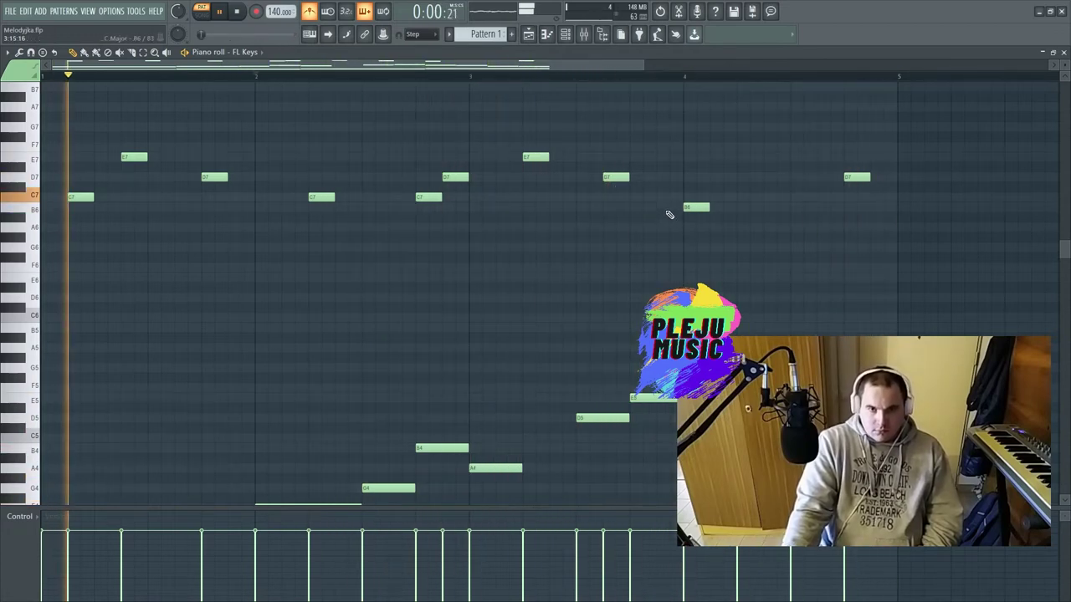
Add a short F7 note at the very end of bar 4, after the D7.
{"action": "scroll", "coordinate": [596, 226], "scroll_direction": "down", "scroll_amount": 5}
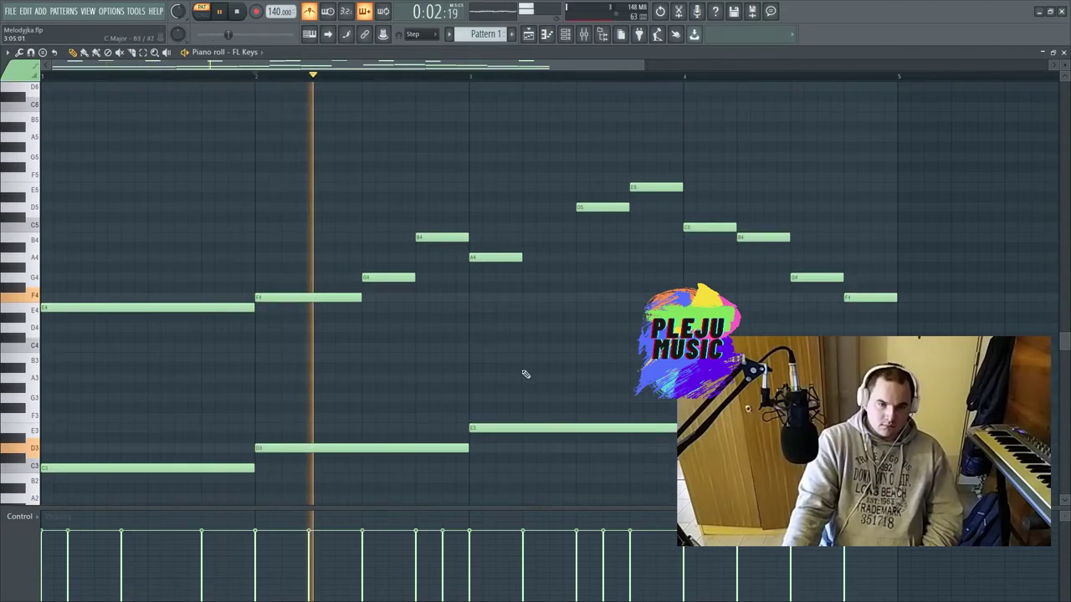
{"action": "scroll", "coordinate": [521, 355], "scroll_direction": "up", "scroll_amount": 6}
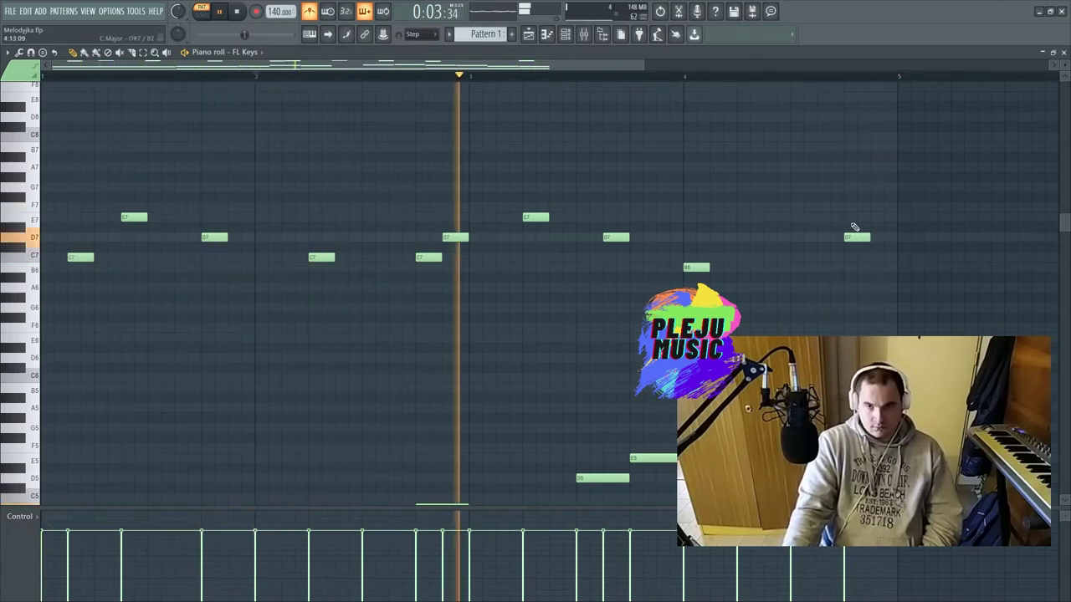
{"action": "left_click", "coordinate": [875, 189]}
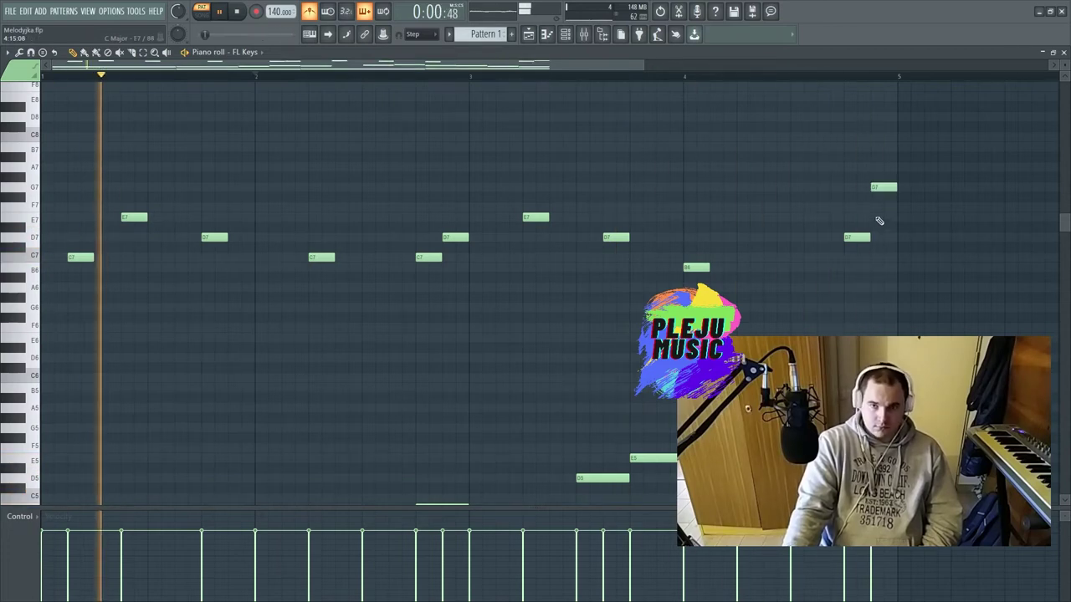
{"action": "scroll", "coordinate": [748, 262], "scroll_direction": "down", "scroll_amount": 6}
{"action": "scroll", "coordinate": [824, 251], "scroll_direction": "up", "scroll_amount": 5}
{"action": "mouse_move", "coordinate": [887, 167]}
{"action": "left_mouse_down"}
{"action": "mouse_move", "coordinate": [896, 191]}
{"action": "mouse_move", "coordinate": [880, 161]}
{"action": "mouse_move", "coordinate": [879, 169]}
{"action": "left_mouse_up"}
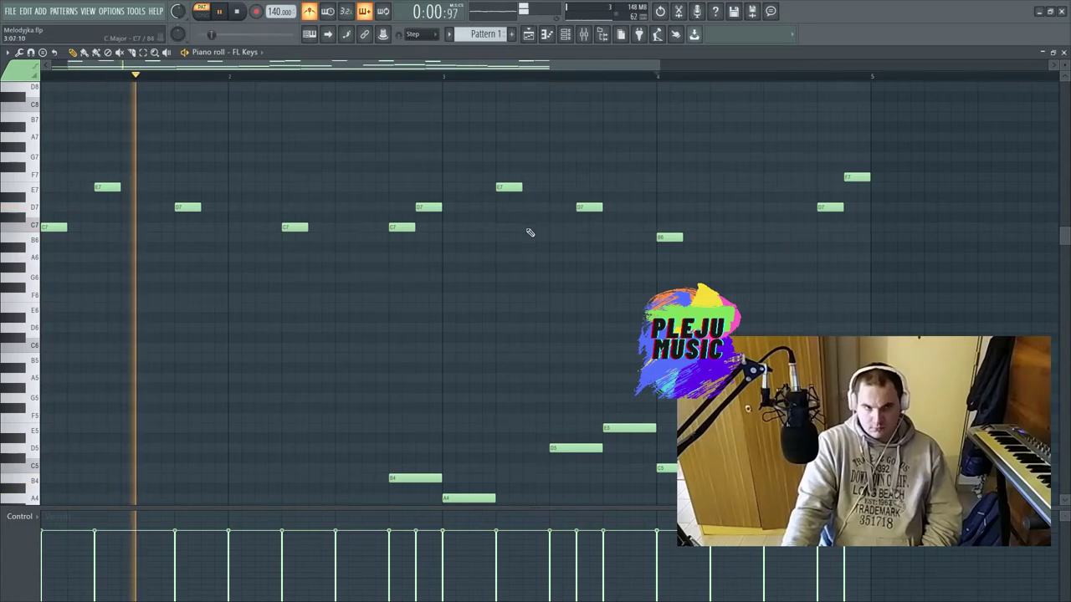
Review the bass, main melody and high counter-melody across the pattern while it plays.
{"action": "scroll", "coordinate": [543, 225], "scroll_direction": "down", "scroll_amount": 6}
{"action": "scroll", "coordinate": [535, 293], "scroll_direction": "up", "scroll_amount": 4}
{"action": "scroll", "coordinate": [523, 360], "scroll_direction": "down", "scroll_amount": 3}
{"action": "scroll", "coordinate": [501, 365], "scroll_direction": "up", "scroll_amount": 5}
{"action": "scroll", "coordinate": [468, 358], "scroll_direction": "down", "scroll_amount": 7}
{"action": "scroll", "coordinate": [444, 356], "scroll_direction": "up", "scroll_amount": 4}
{"action": "scroll", "coordinate": [427, 364], "scroll_direction": "down", "scroll_amount": 5}
{"action": "scroll", "coordinate": [435, 364], "scroll_direction": "down", "scroll_amount": 4}
{"action": "scroll", "coordinate": [449, 359], "scroll_direction": "up", "scroll_amount": 3}
{"action": "scroll", "coordinate": [454, 356], "scroll_direction": "down", "scroll_amount": 5}
{"action": "scroll", "coordinate": [460, 359], "scroll_direction": "up", "scroll_amount": 8}
{"action": "scroll", "coordinate": [455, 357], "scroll_direction": "up", "scroll_amount": 6}
{"action": "scroll", "coordinate": [448, 351], "scroll_direction": "down", "scroll_amount": 7}
{"action": "scroll", "coordinate": [418, 353], "scroll_direction": "down", "scroll_amount": 5}
Stop playback and save the project.
{"action": "key", "text": "space"}
{"action": "key", "text": "ctrl+s"}
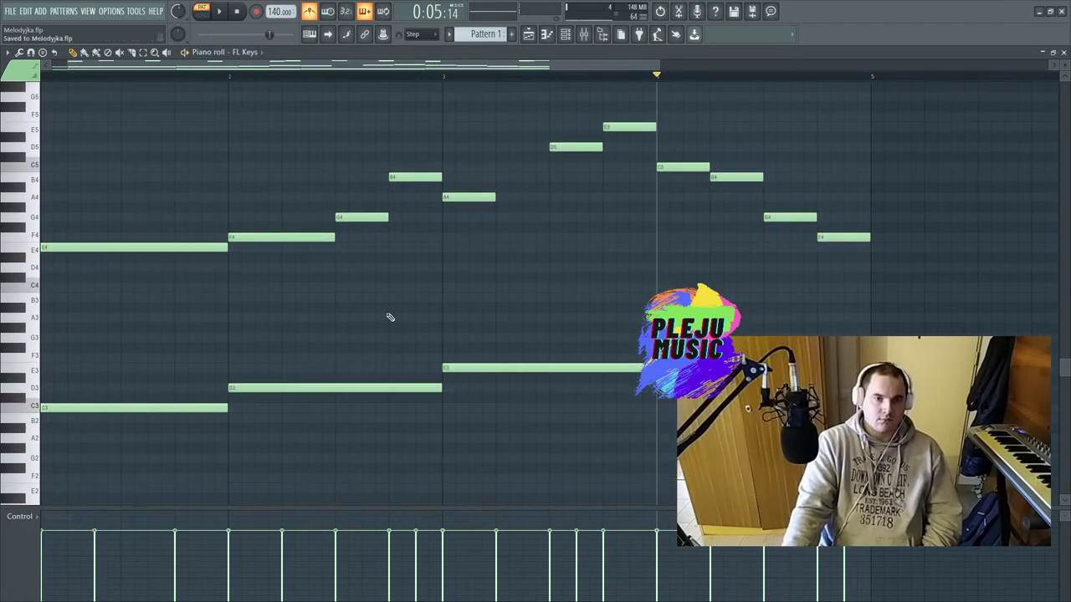
Set the snap to Bar and copy all the bass and main melody notes one octave higher, keeping the originals.
{"action": "left_click_drag", "start_coordinate": [496, 435], "coordinate": [35, 110]}
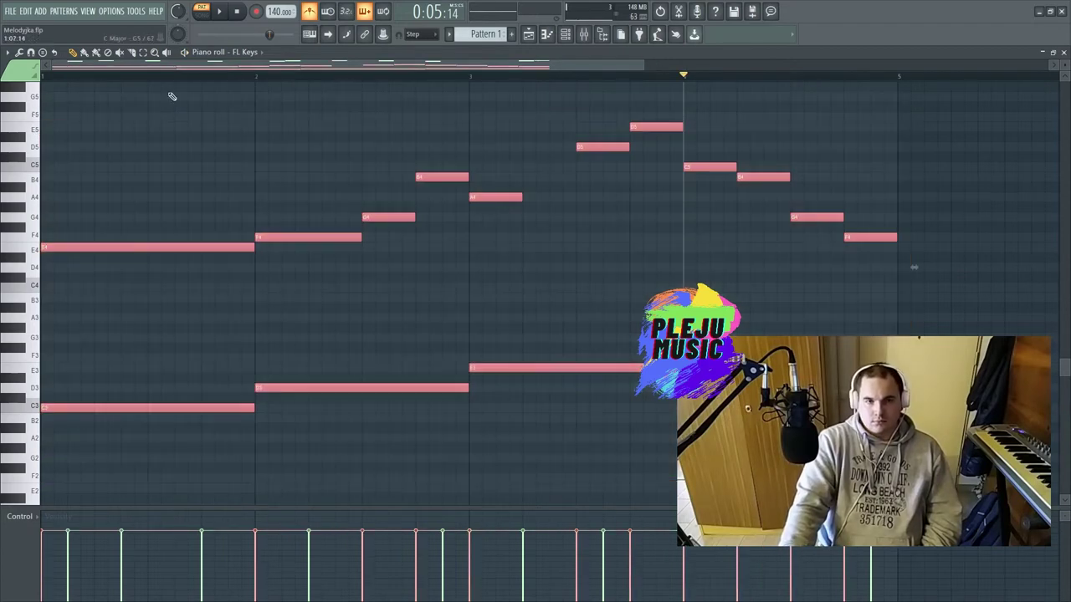
{"action": "left_click", "coordinate": [422, 36]}
{"action": "left_click", "coordinate": [424, 190]}
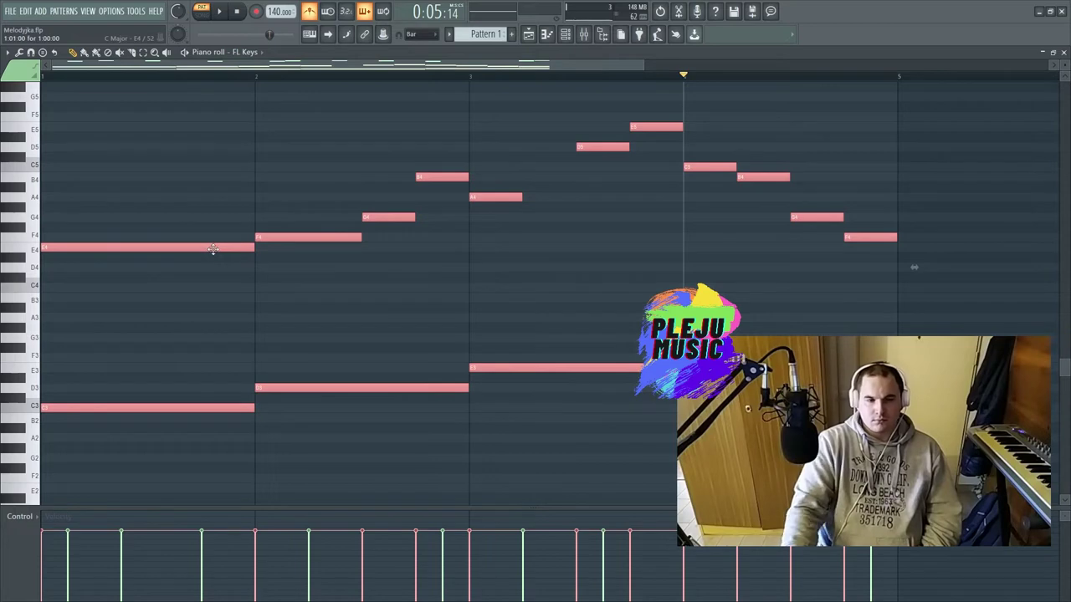
{"action": "key", "text": "ctrl+Up"}
{"action": "scroll", "coordinate": [210, 255], "scroll_direction": "up", "scroll_amount": 6}
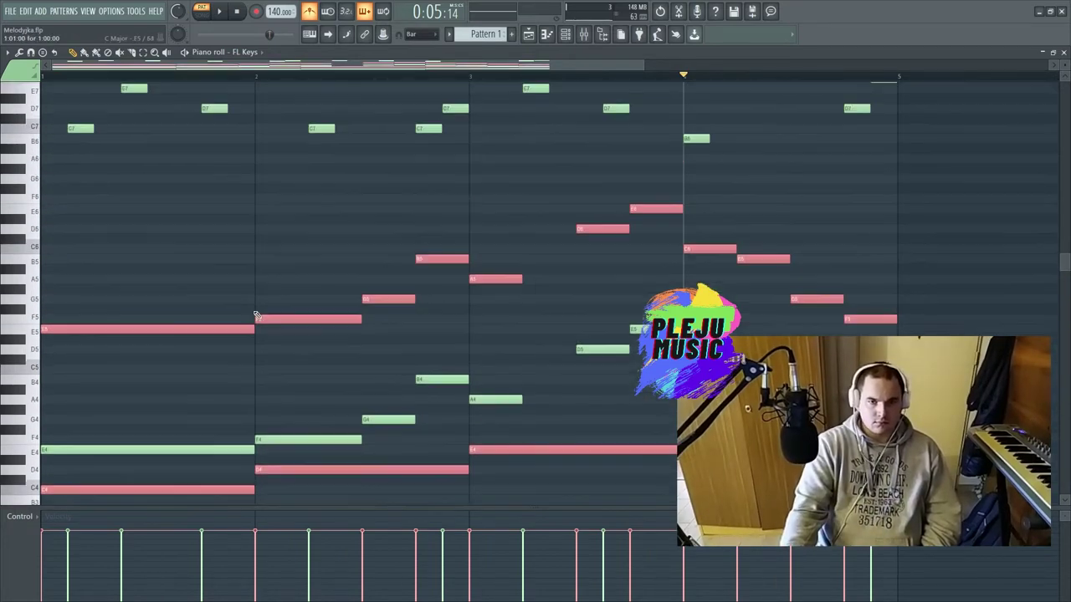
{"action": "scroll", "coordinate": [266, 326], "scroll_direction": "down", "scroll_amount": 5}
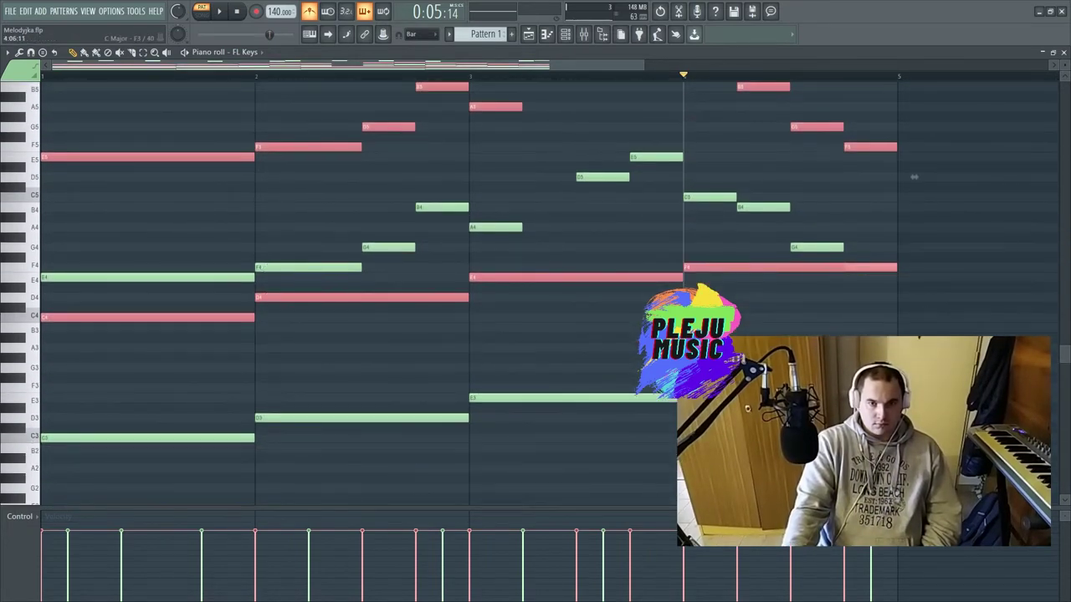
{"action": "scroll", "coordinate": [494, 401], "scroll_direction": "up", "scroll_amount": 3}
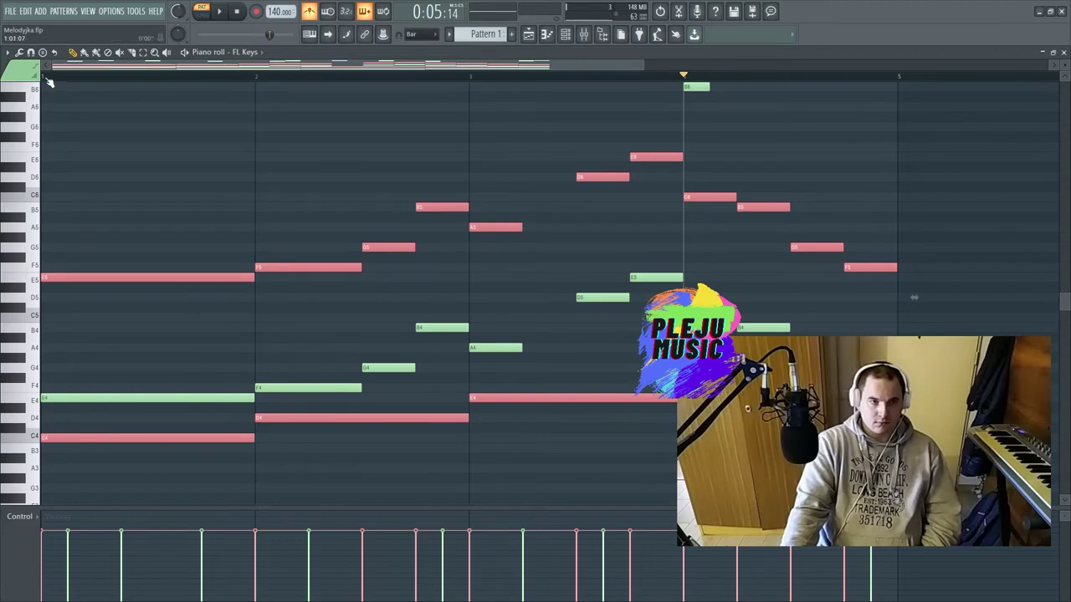
Play the pattern from the start and review how the octave copies sound with the bass and high line.
{"action": "left_click", "coordinate": [43, 77], "text": "ctrl"}
{"action": "key", "text": "space"}
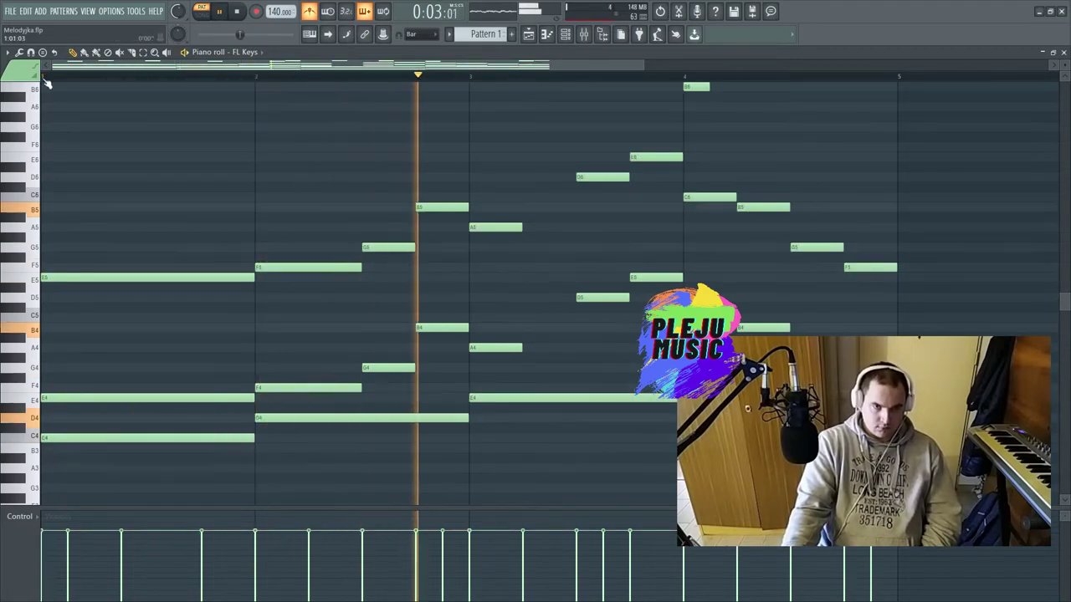
{"action": "scroll", "coordinate": [293, 276], "scroll_direction": "up", "scroll_amount": 3}
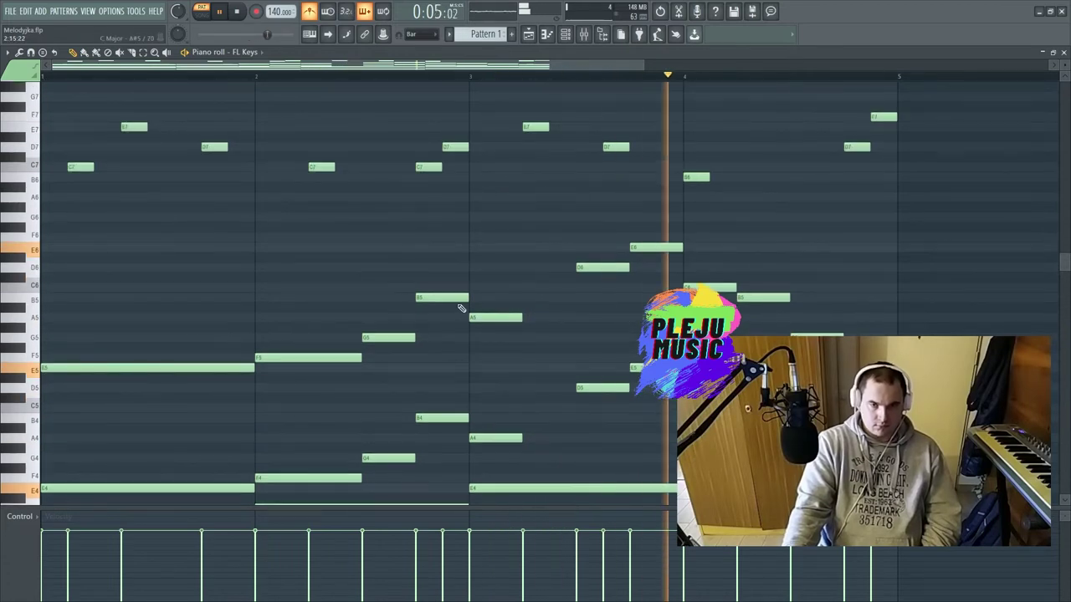
{"action": "scroll", "coordinate": [485, 335], "scroll_direction": "down", "scroll_amount": 10}
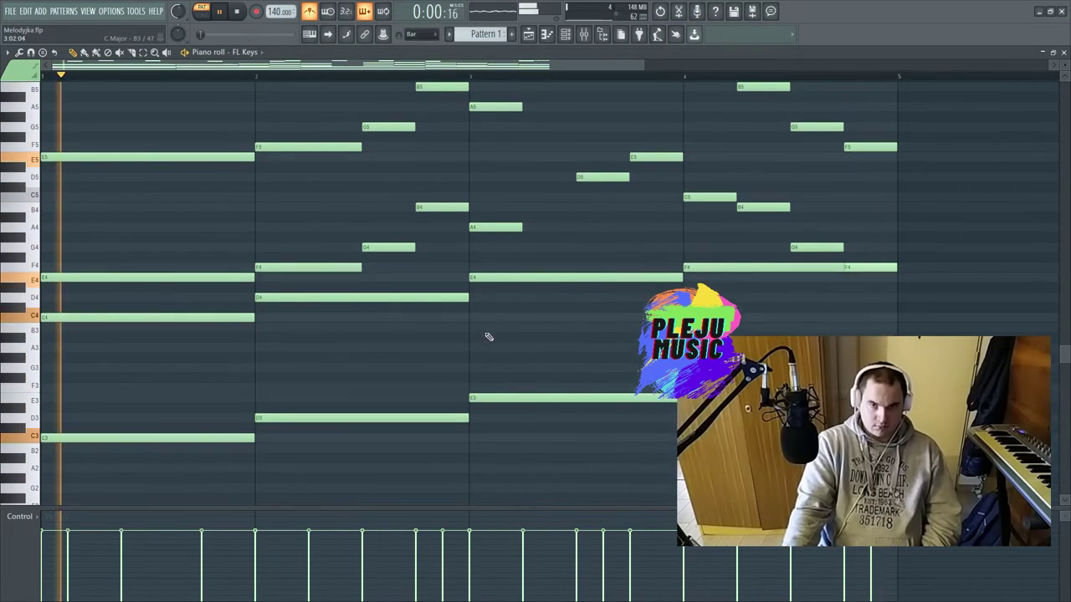
{"action": "scroll", "coordinate": [468, 368], "scroll_direction": "up", "scroll_amount": 8}
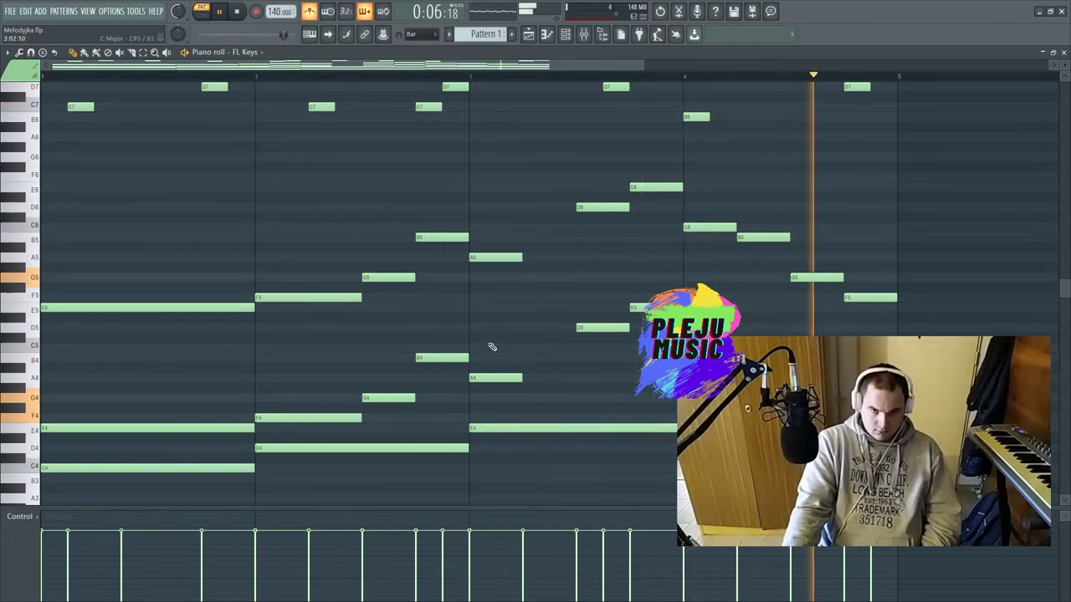
{"action": "scroll", "coordinate": [535, 368], "scroll_direction": "up", "scroll_amount": 6}
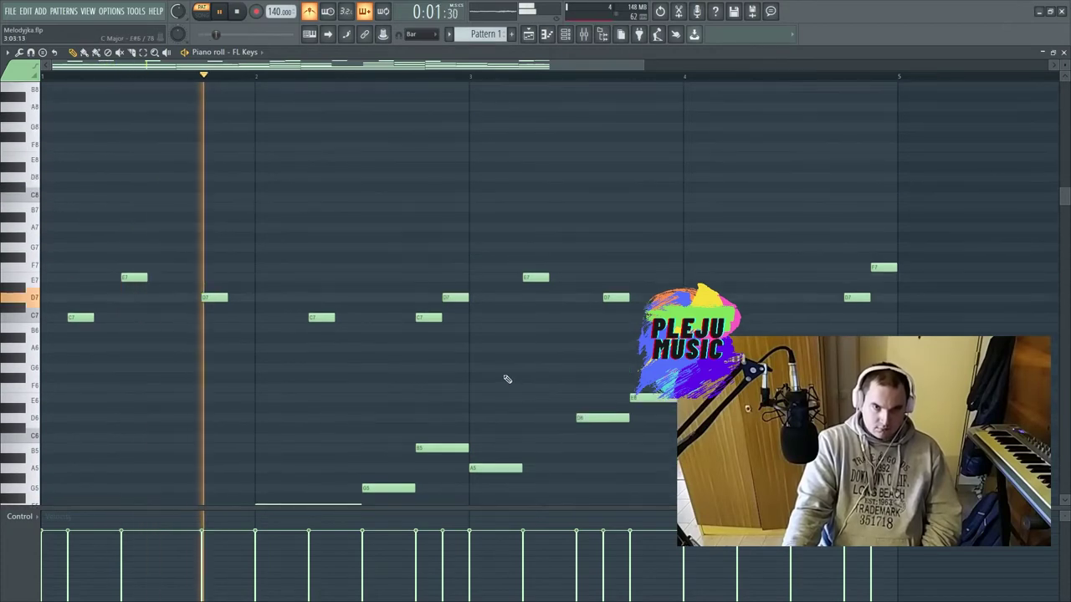
Set the snap to Step and slice the long F4 bass note at bar 4's last beat, removing the part overlapping the final melody F4.
{"action": "scroll", "coordinate": [480, 381], "scroll_direction": "down", "scroll_amount": 10}
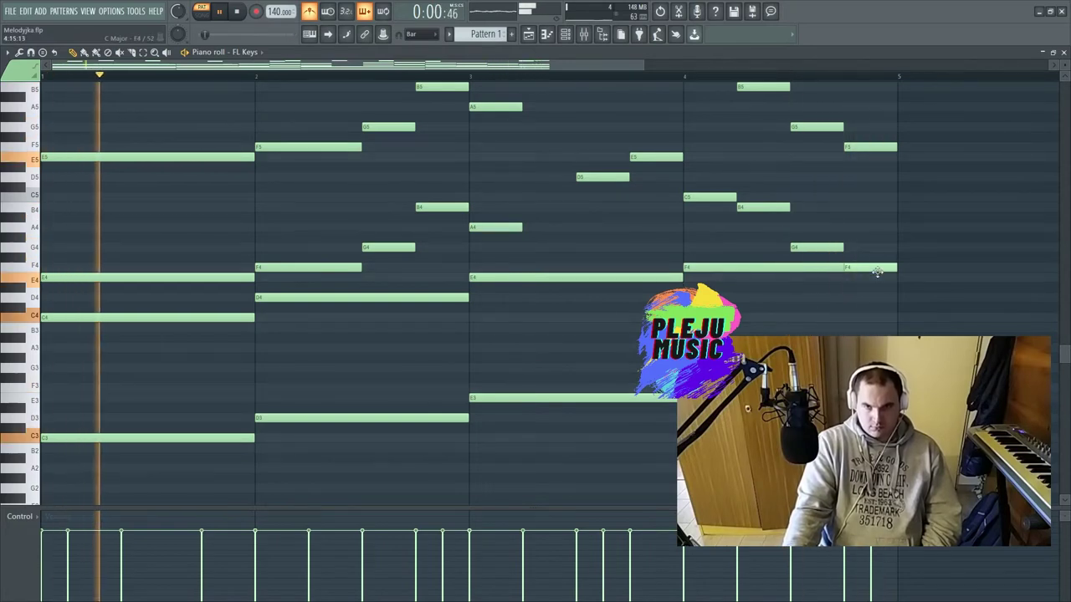
{"action": "left_click", "coordinate": [425, 34]}
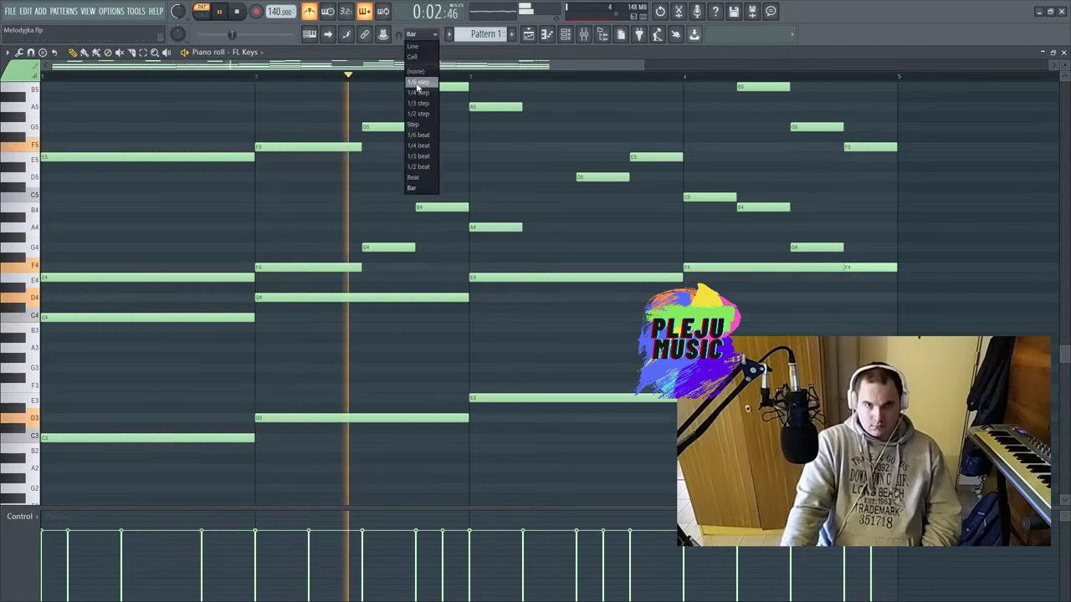
{"action": "left_click", "coordinate": [423, 117]}
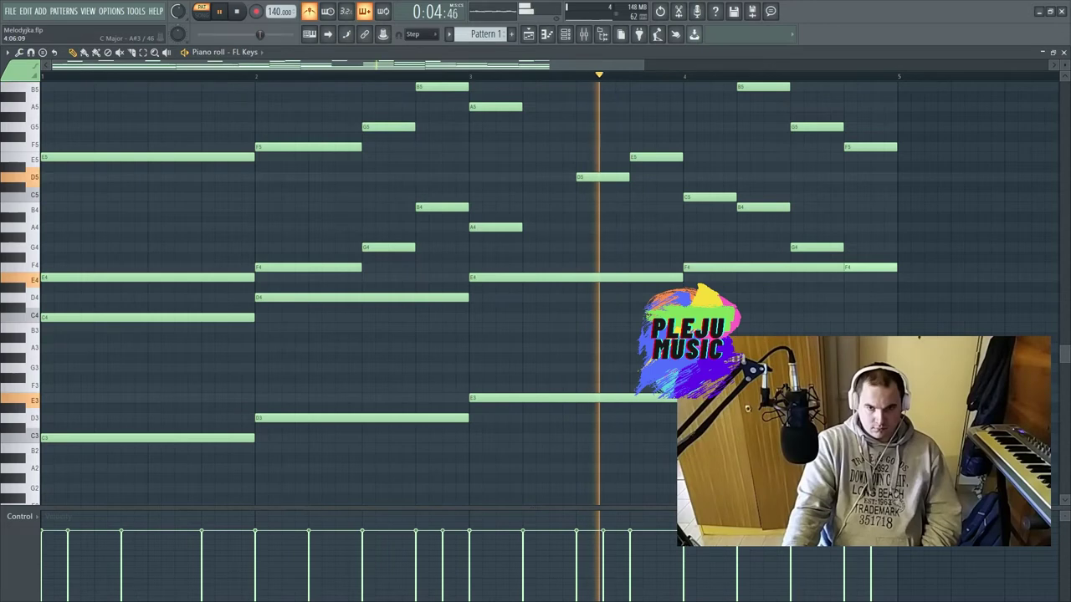
{"action": "key", "text": "space"}
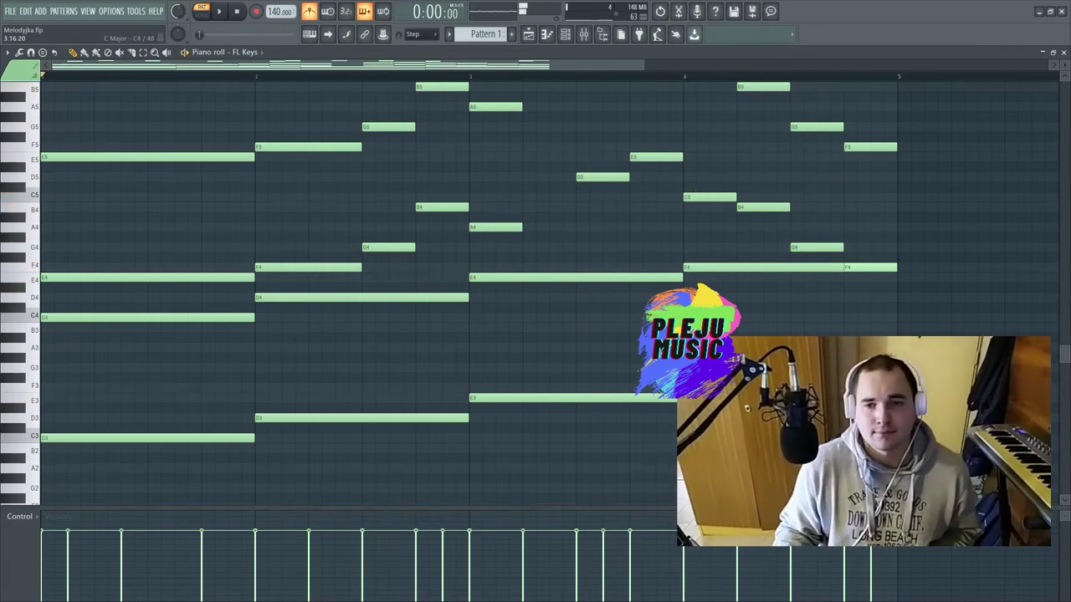
{"action": "right_click", "coordinate": [854, 276]}
{"action": "left_click", "coordinate": [867, 290]}
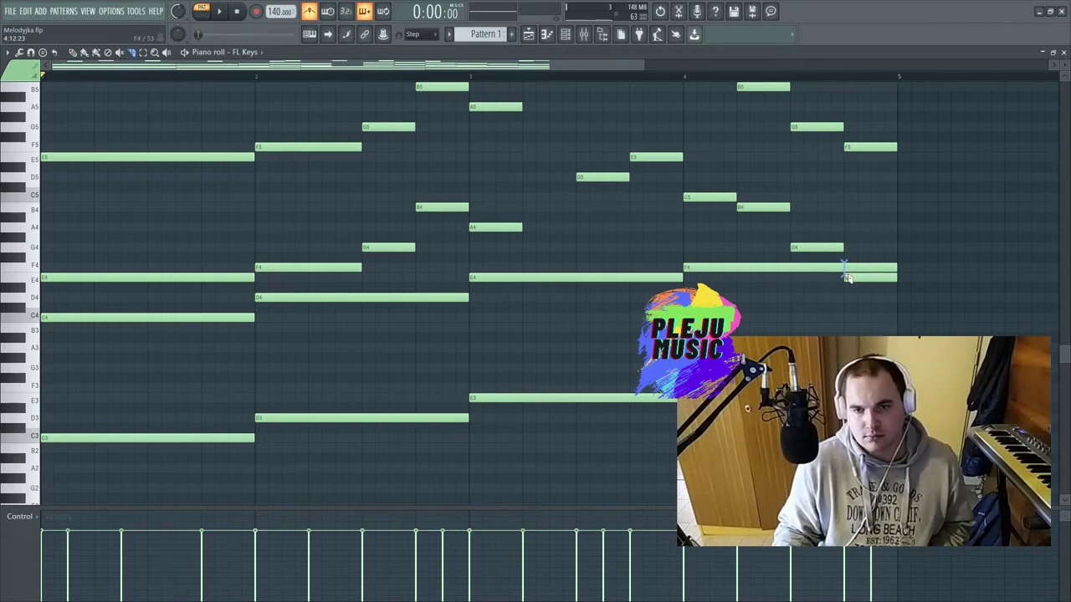
{"action": "left_click_drag", "start_coordinate": [844, 276], "coordinate": [844, 280]}
{"action": "right_click", "coordinate": [861, 286]}
{"action": "key", "text": "p"}
Play the pattern and examine the bass, melody layers and high counter-melody across all four bars, stopping at the end.
{"action": "key", "text": "space"}
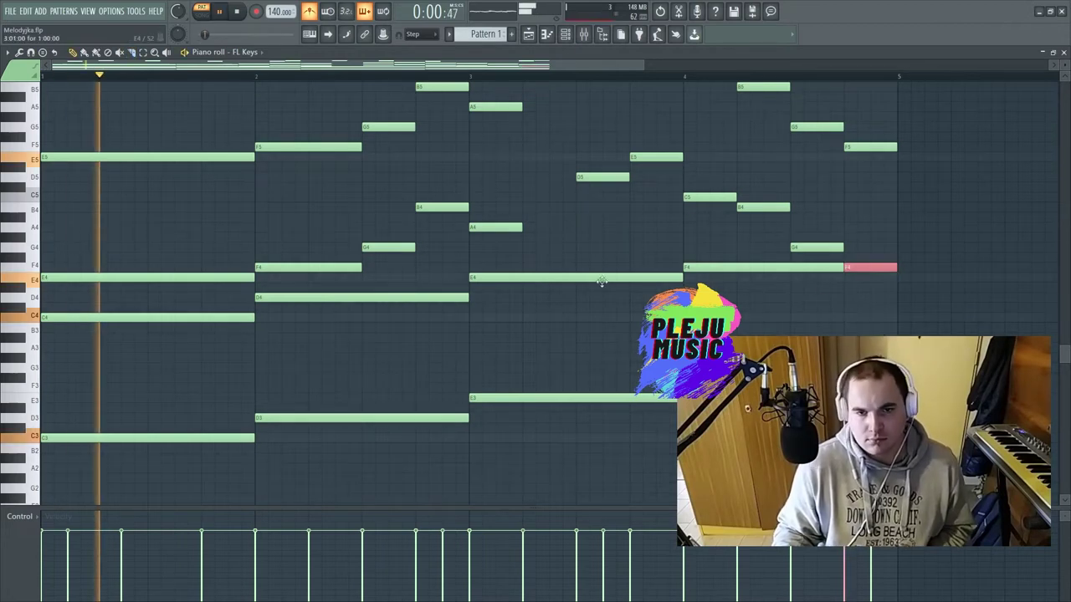
{"action": "scroll", "coordinate": [435, 419], "scroll_direction": "up", "scroll_amount": 6}
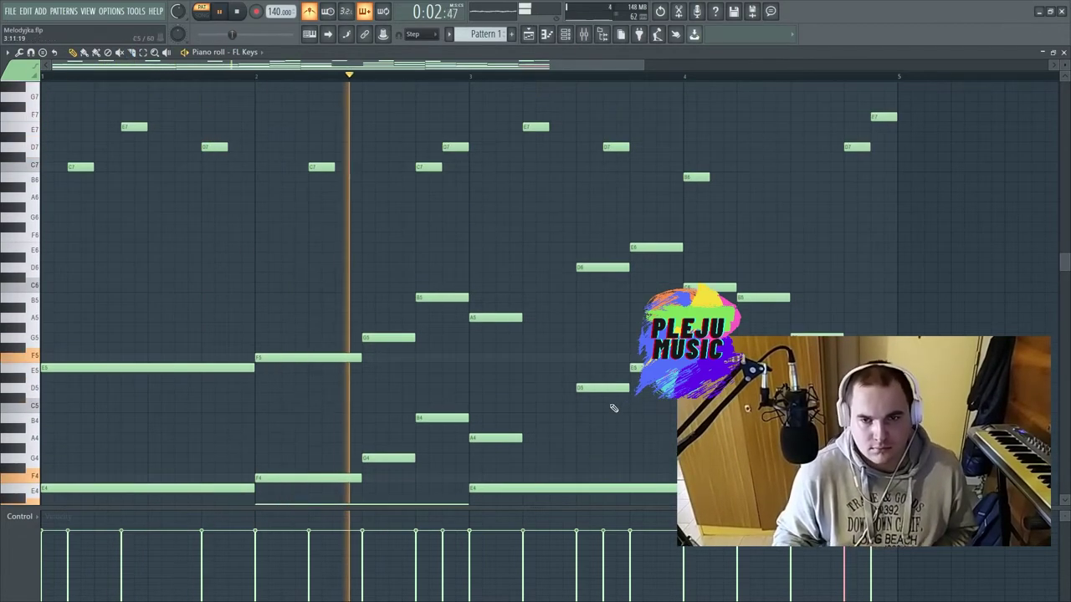
{"action": "scroll", "coordinate": [585, 406], "scroll_direction": "down", "scroll_amount": 5}
{"action": "scroll", "coordinate": [560, 401], "scroll_direction": "up", "scroll_amount": 5}
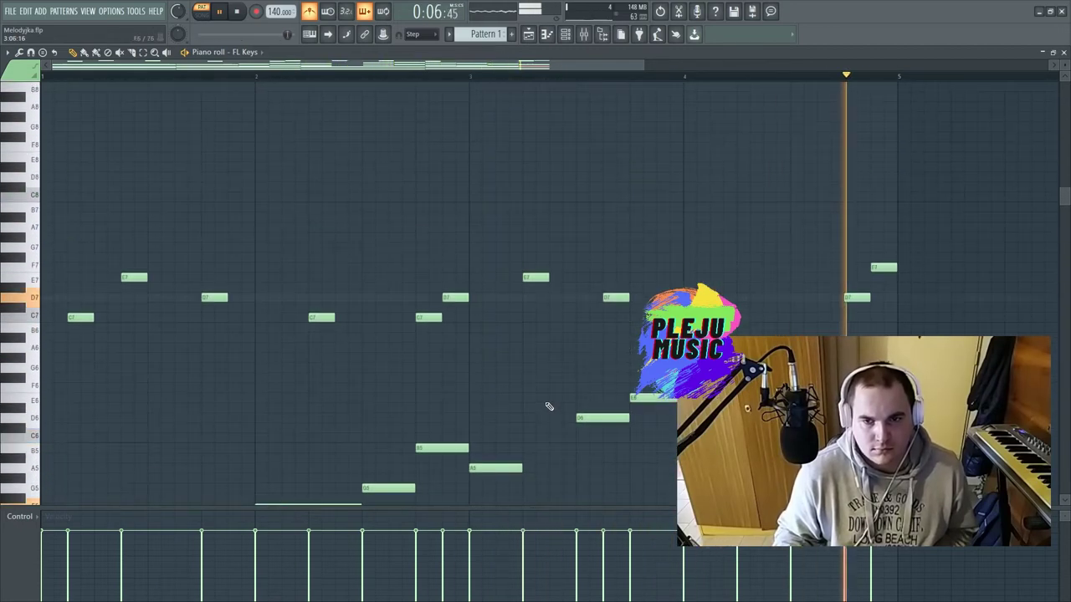
{"action": "scroll", "coordinate": [543, 400], "scroll_direction": "down", "scroll_amount": 5}
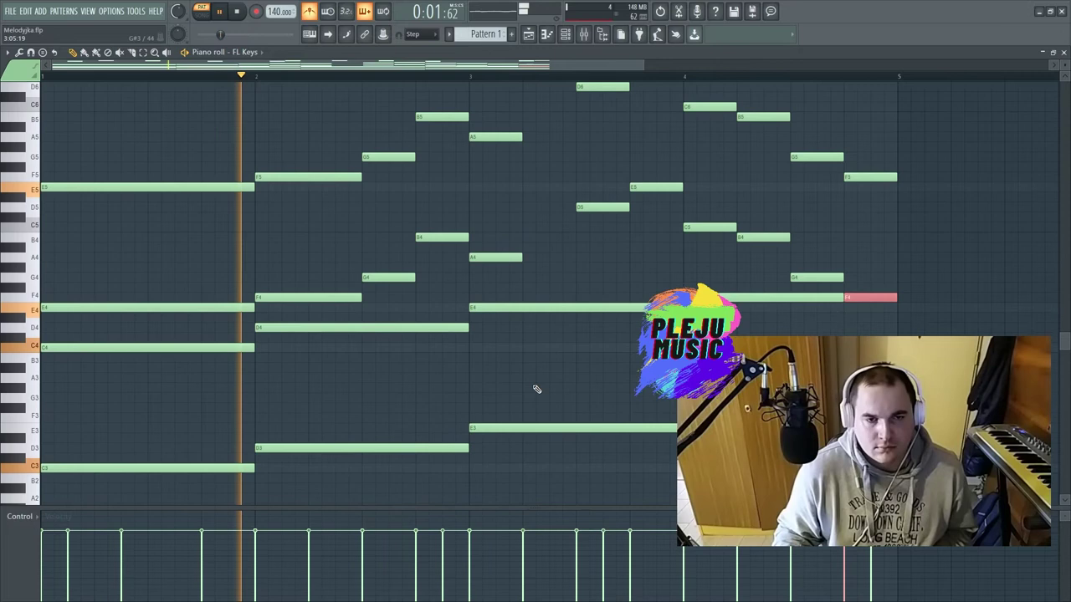
{"action": "scroll", "coordinate": [536, 389], "scroll_direction": "up", "scroll_amount": 2}
{"action": "key", "text": "space"}
Try transposing the bass and main melody layers one octave lower while leaving the high counter-melody in place.
{"action": "left_click_drag", "start_coordinate": [876, 494], "coordinate": [90, 91]}
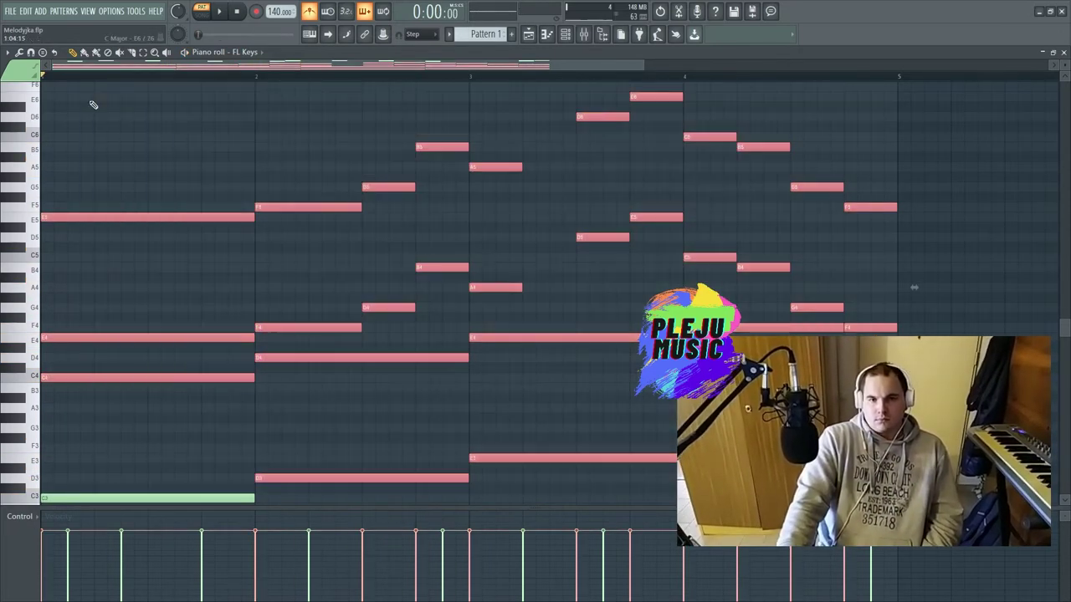
{"action": "key", "text": "space"}
{"action": "key", "text": "space"}
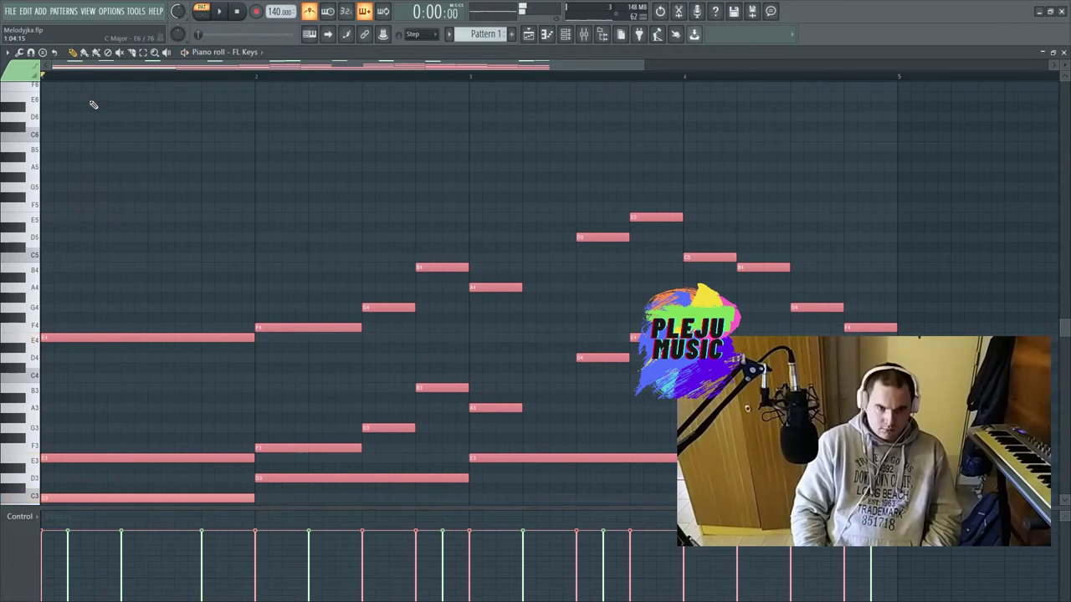
{"action": "key", "text": "space"}
{"action": "key", "text": "space"}
{"action": "scroll", "coordinate": [210, 200], "scroll_direction": "down", "scroll_amount": 1}
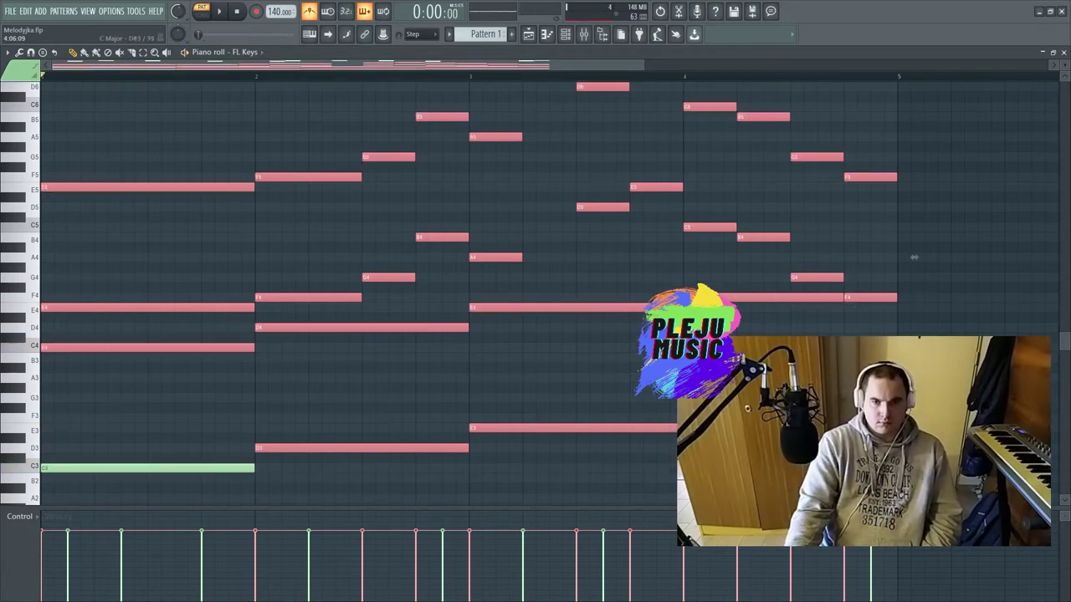
{"action": "left_click_drag", "start_coordinate": [915, 497], "coordinate": [744, 478]}
{"action": "left_click_drag", "start_coordinate": [912, 478], "coordinate": [47, 103]}
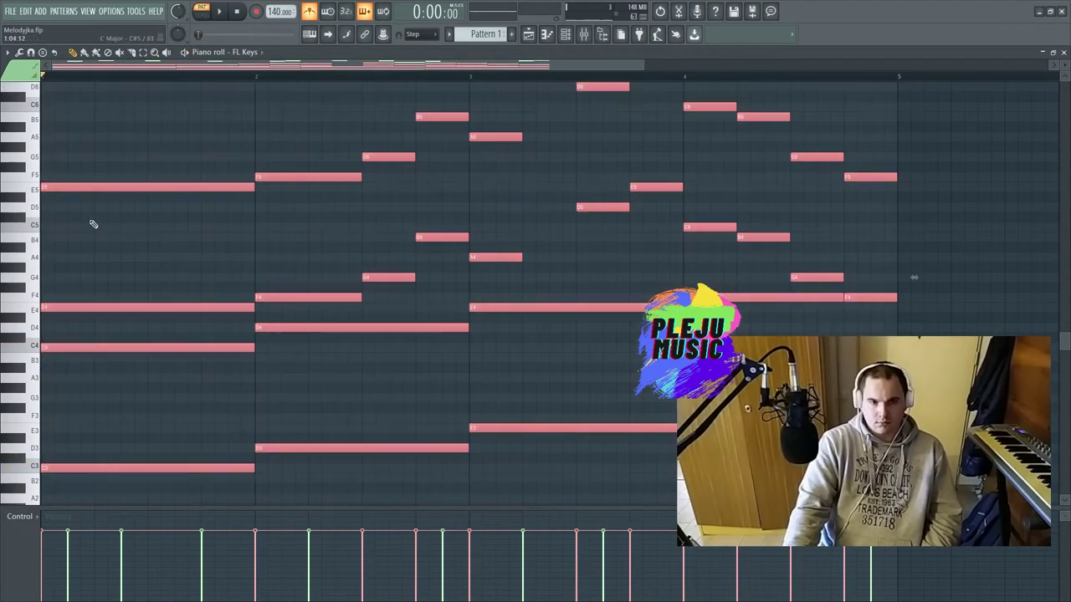
{"action": "scroll", "coordinate": [168, 292], "scroll_direction": "down", "scroll_amount": 3}
{"action": "key", "text": "ctrl+d"}
{"action": "left_click", "coordinate": [191, 376]}
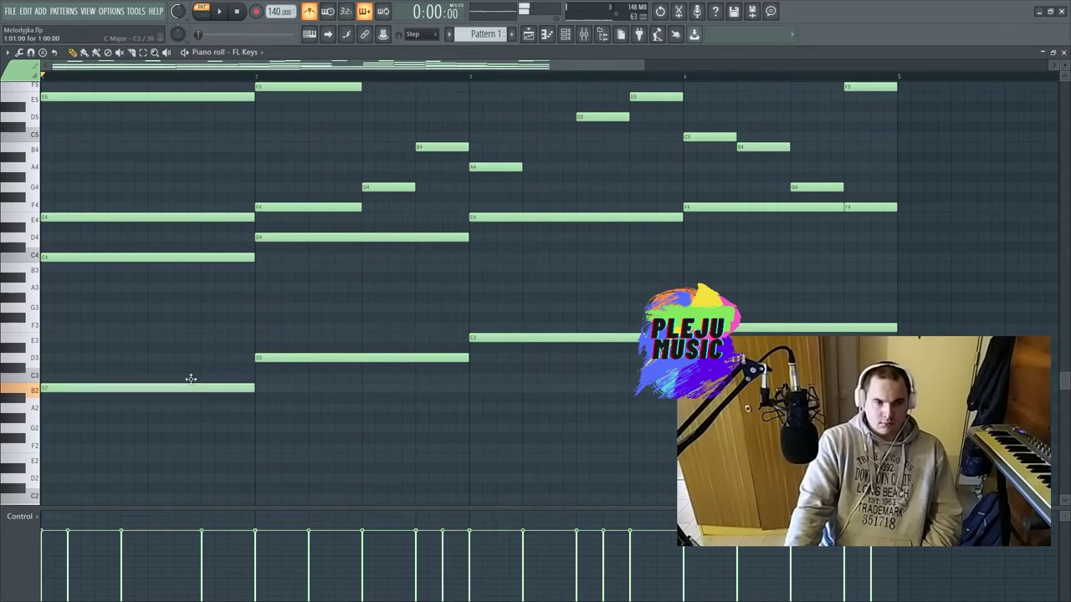
{"action": "scroll", "coordinate": [347, 413], "scroll_direction": "up", "scroll_amount": 5}
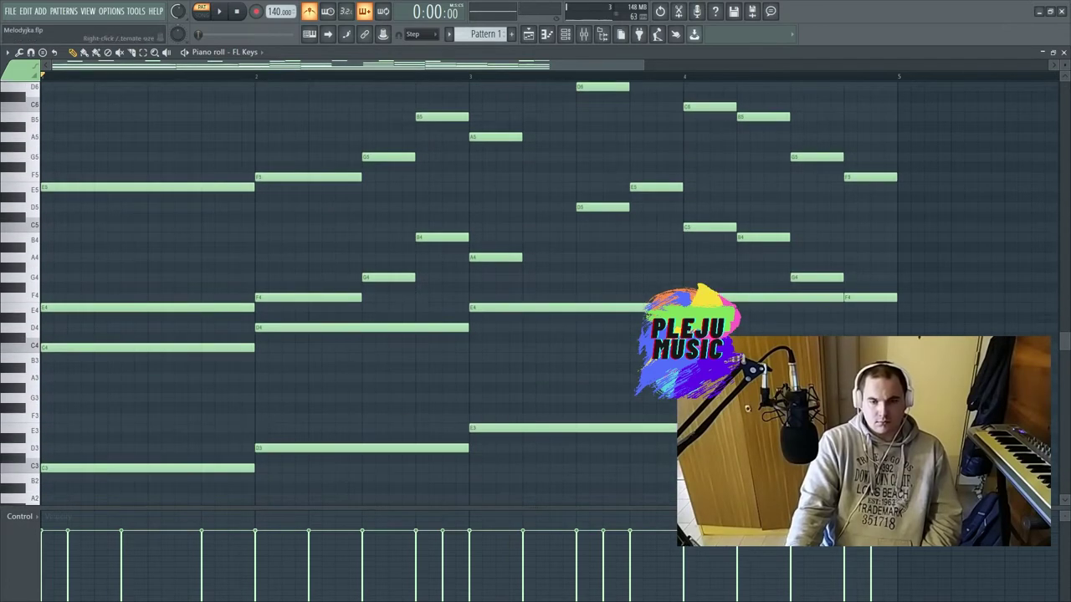
Select all bass and main melody notes without the high counter-melody, open the Strumizer and reset its settings.
{"action": "left_click_drag", "start_coordinate": [548, 505], "coordinate": [43, 293]}
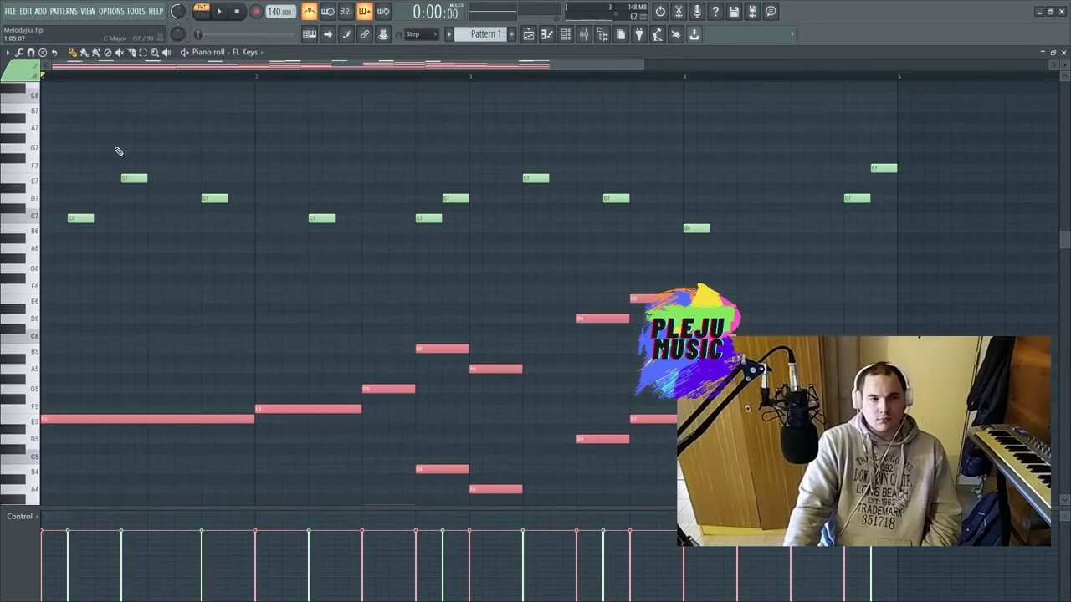
{"action": "scroll", "coordinate": [251, 232], "scroll_direction": "down", "scroll_amount": 5}
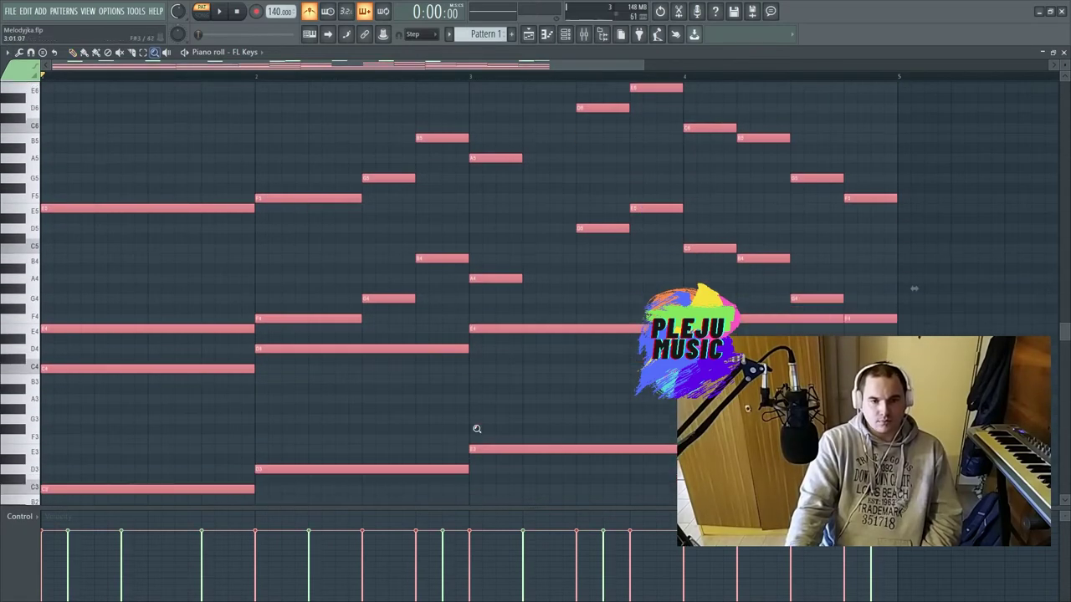
{"action": "left_click_drag", "start_coordinate": [485, 482], "coordinate": [440, 173]}
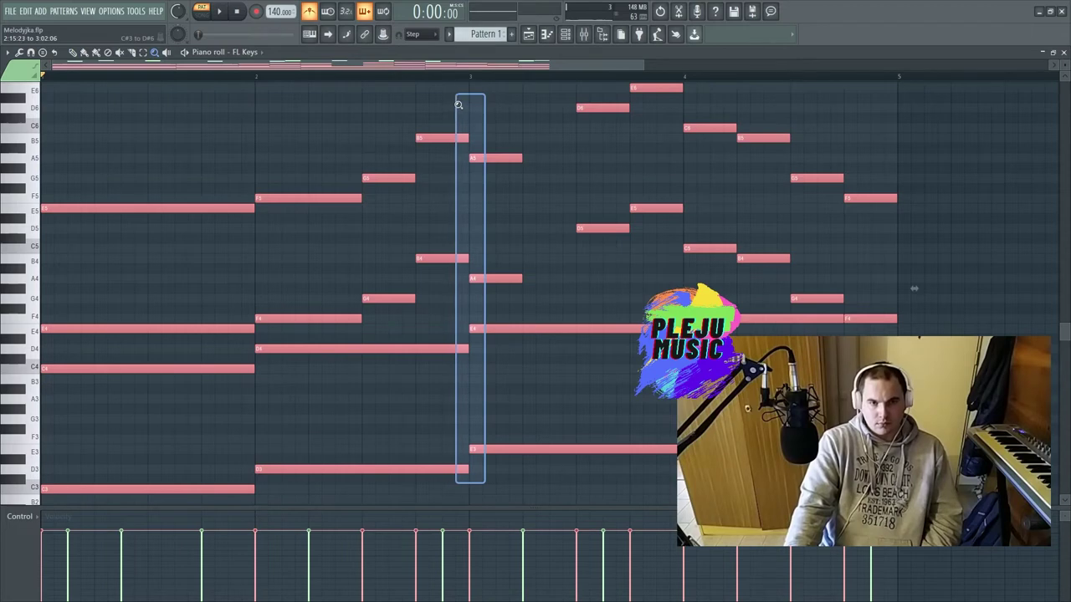
{"action": "left_click_drag", "start_coordinate": [462, 115], "coordinate": [461, 115]}
{"action": "left_click_drag", "start_coordinate": [542, 483], "coordinate": [509, 94]}
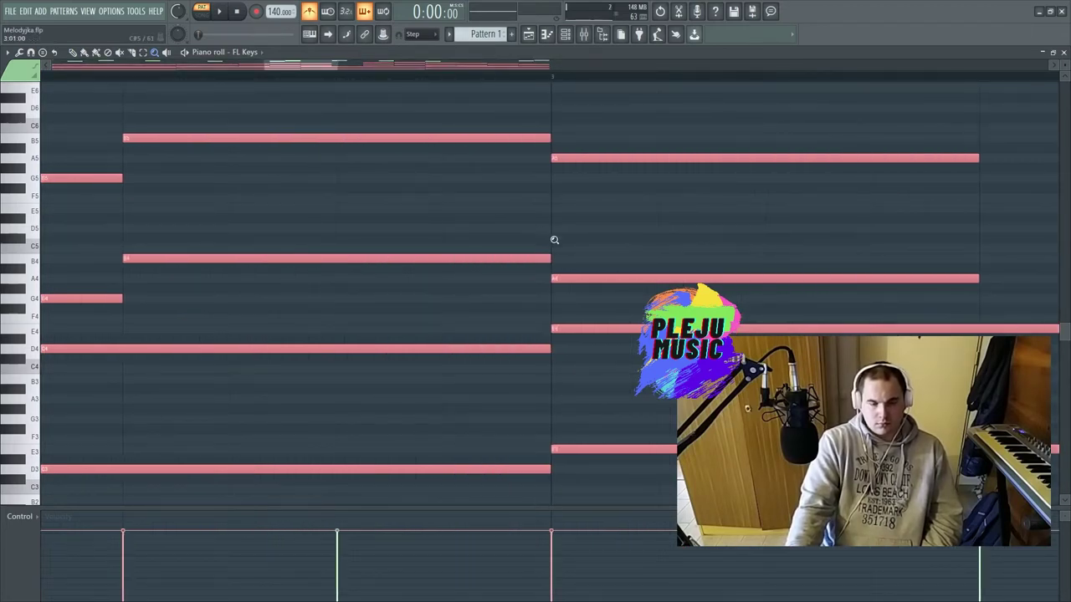
{"action": "key", "text": "alt+s"}
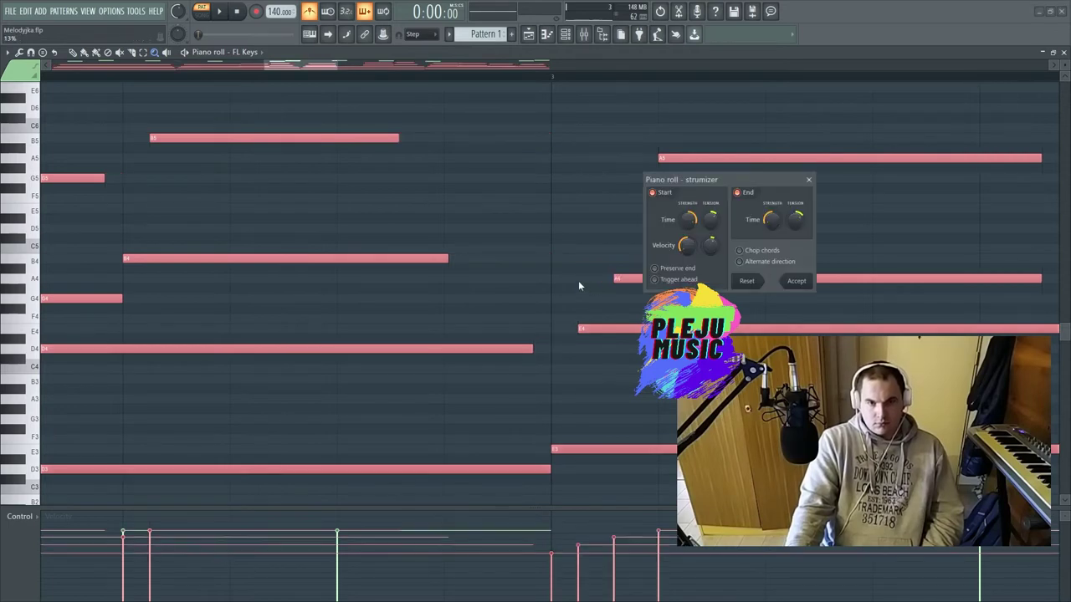
{"action": "left_click_drag", "start_coordinate": [685, 184], "coordinate": [308, 180]}
{"action": "left_click", "coordinate": [373, 277]}
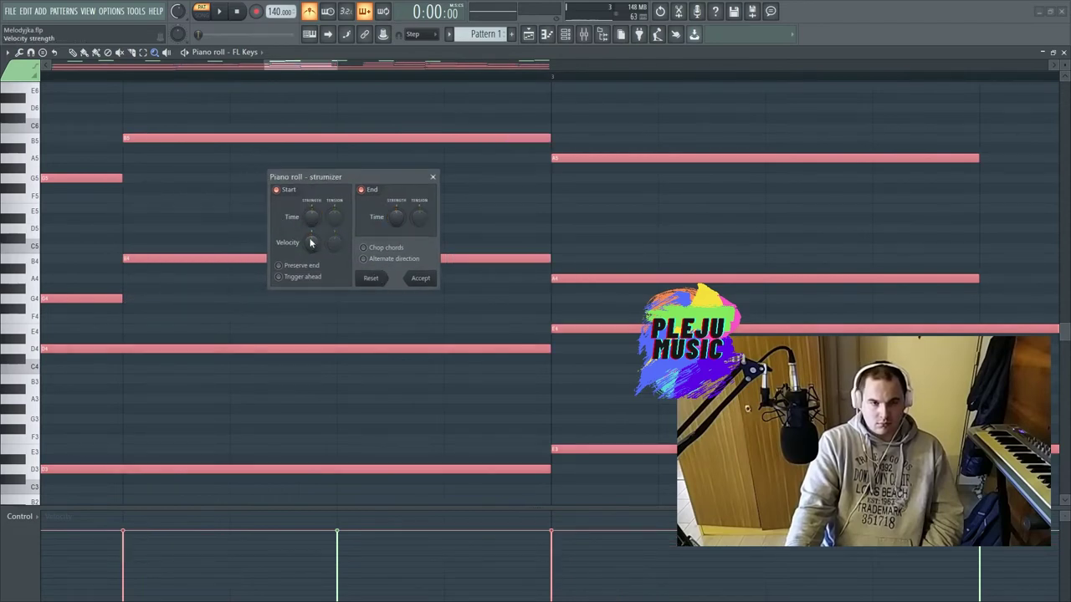
Give the Strumizer's start a small positive time strength without tension and a negative velocity strength so the chord notes enter one after another.
{"action": "left_click_drag", "start_coordinate": [311, 215], "coordinate": [310, 209]}
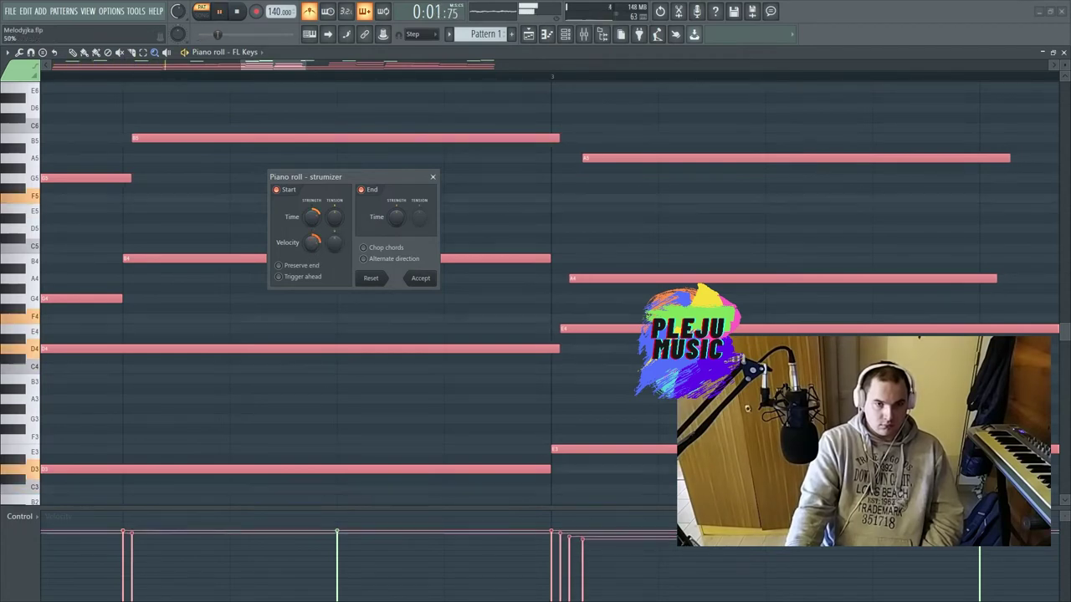
{"action": "left_click_drag", "start_coordinate": [310, 223], "coordinate": [313, 219]}
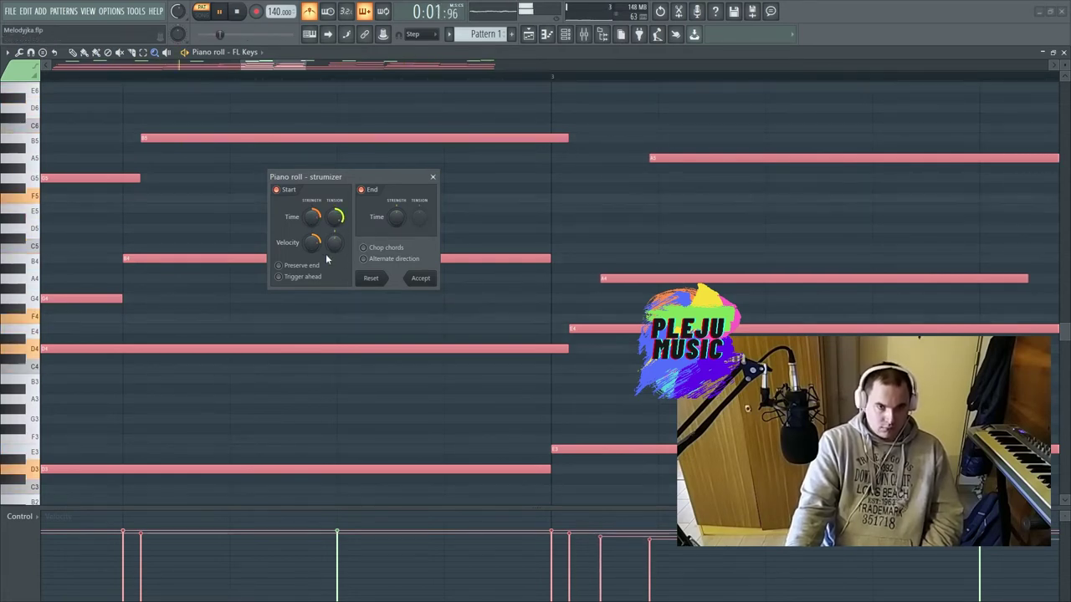
{"action": "left_click_drag", "start_coordinate": [334, 217], "coordinate": [321, 243]}
{"action": "key", "text": "space"}
{"action": "key", "text": "space"}
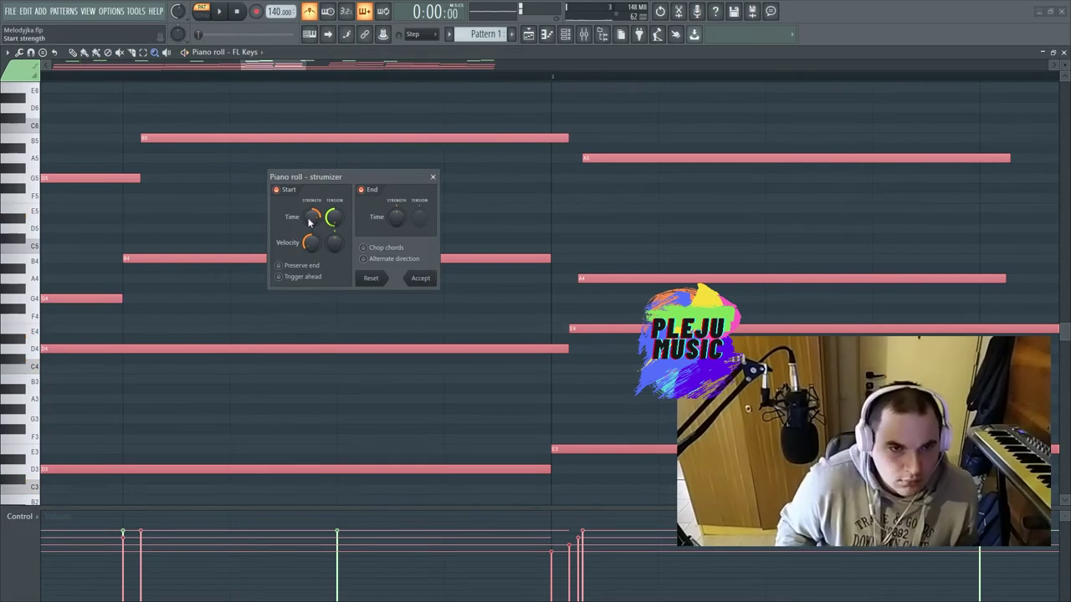
{"action": "left_click_drag", "start_coordinate": [313, 216], "coordinate": [314, 216]}
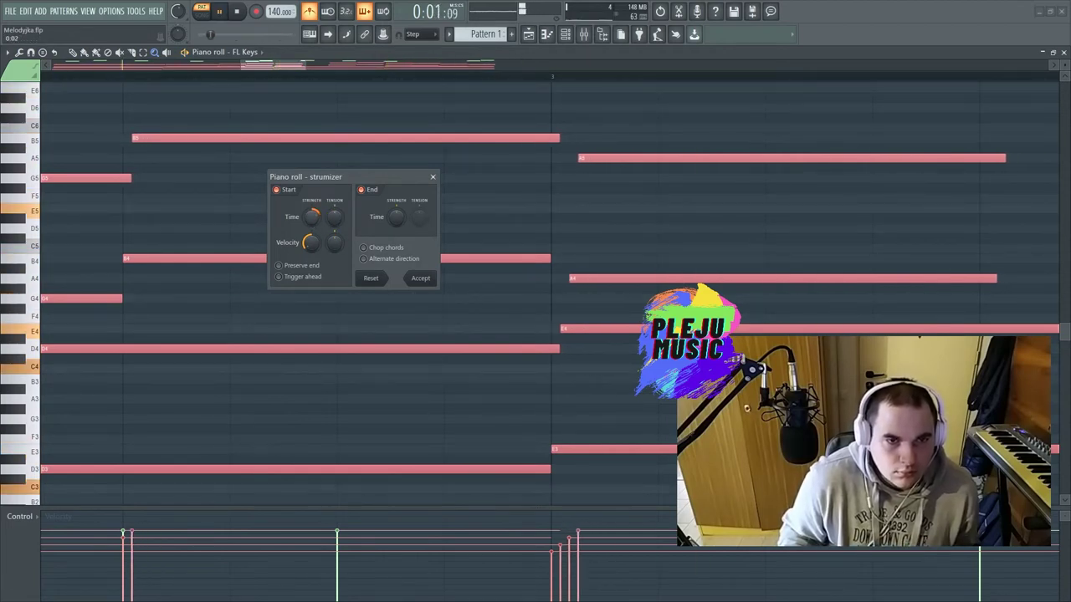
{"action": "left_click_drag", "start_coordinate": [311, 245], "coordinate": [311, 236]}
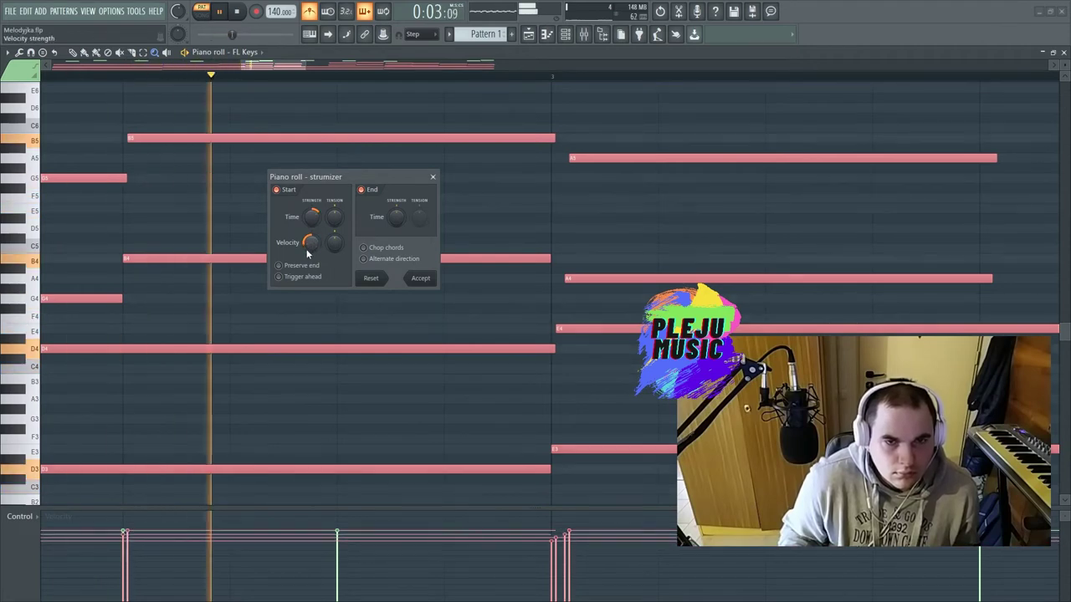
Give the Strumizer's end a small negative time strength to stagger the note endings, and accept the strum.
{"action": "left_click", "coordinate": [362, 190]}
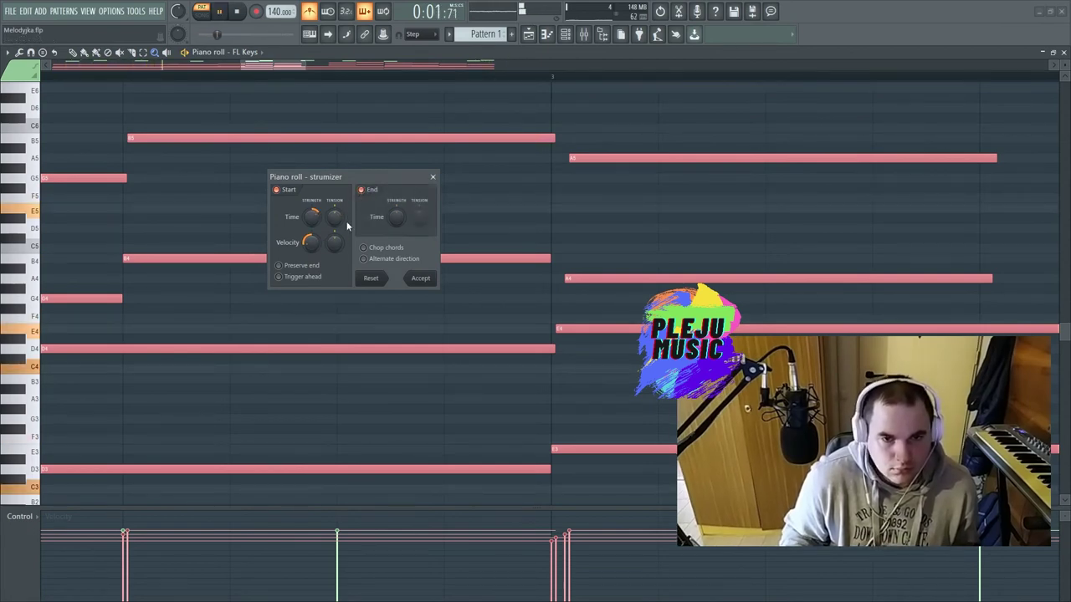
{"action": "left_click_drag", "start_coordinate": [396, 216], "coordinate": [397, 226]}
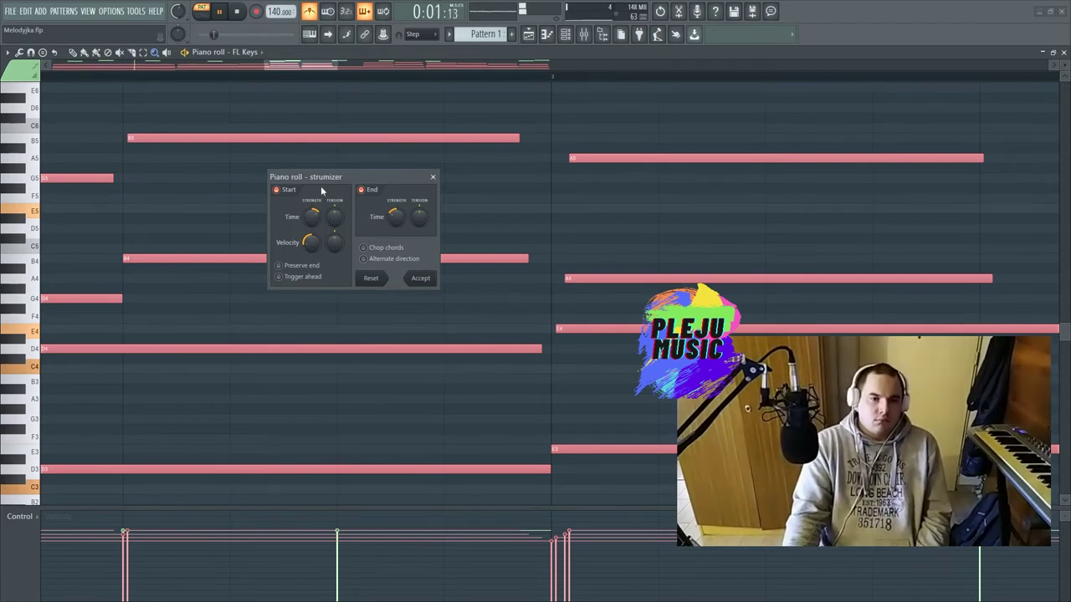
{"action": "left_click", "coordinate": [421, 279]}
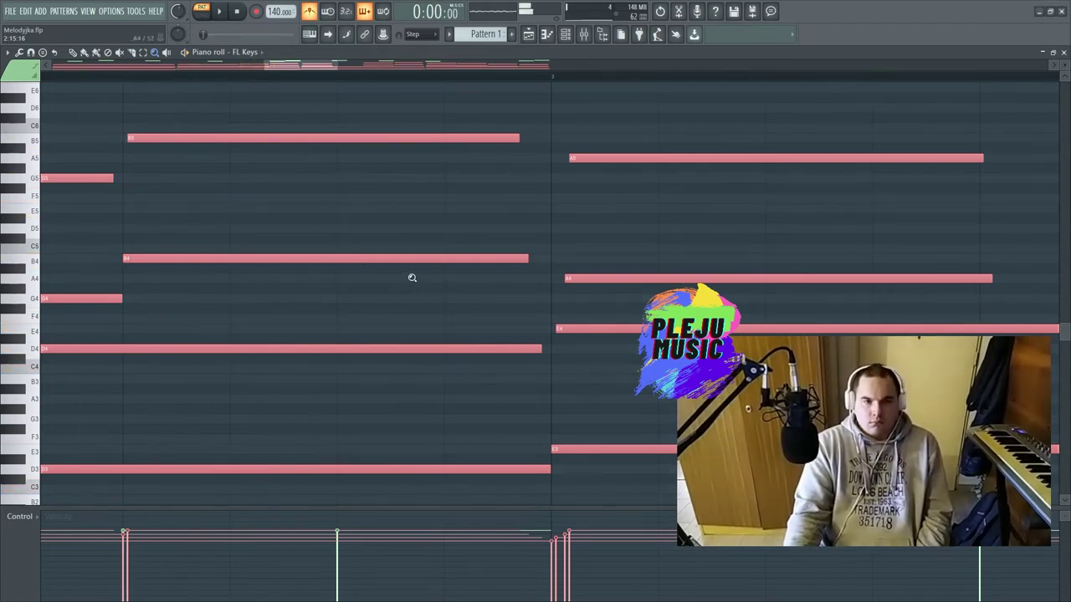
Play the strummed pattern, show the Channel rack and add a new Omnisphere channel.
{"action": "key", "text": "space"}
{"action": "left_click", "coordinate": [564, 36]}
{"action": "left_click", "coordinate": [565, 36]}
{"action": "left_click", "coordinate": [565, 36]}
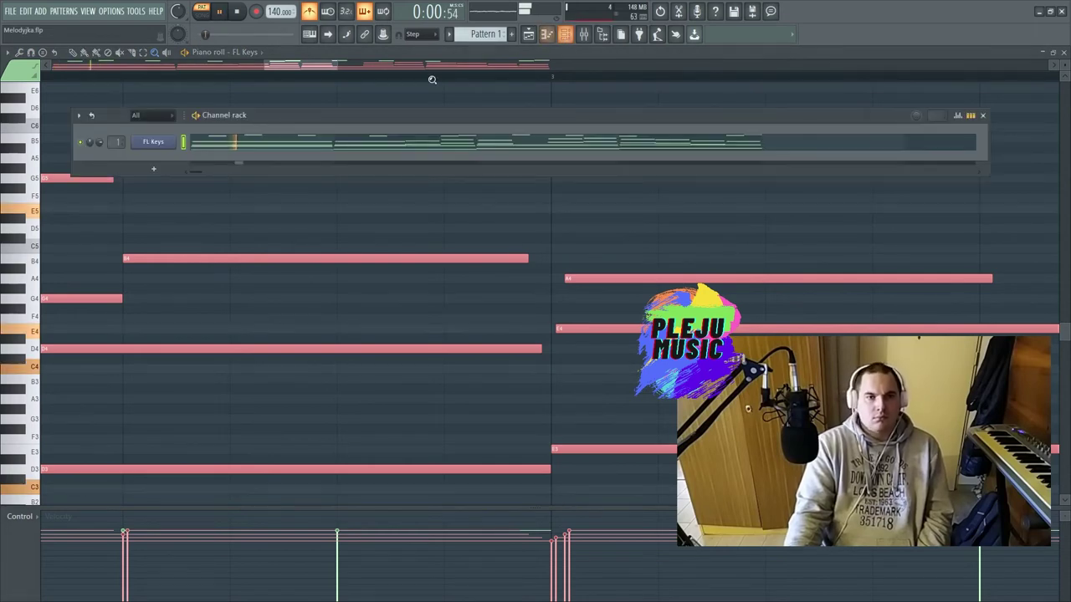
{"action": "left_click", "coordinate": [154, 169]}
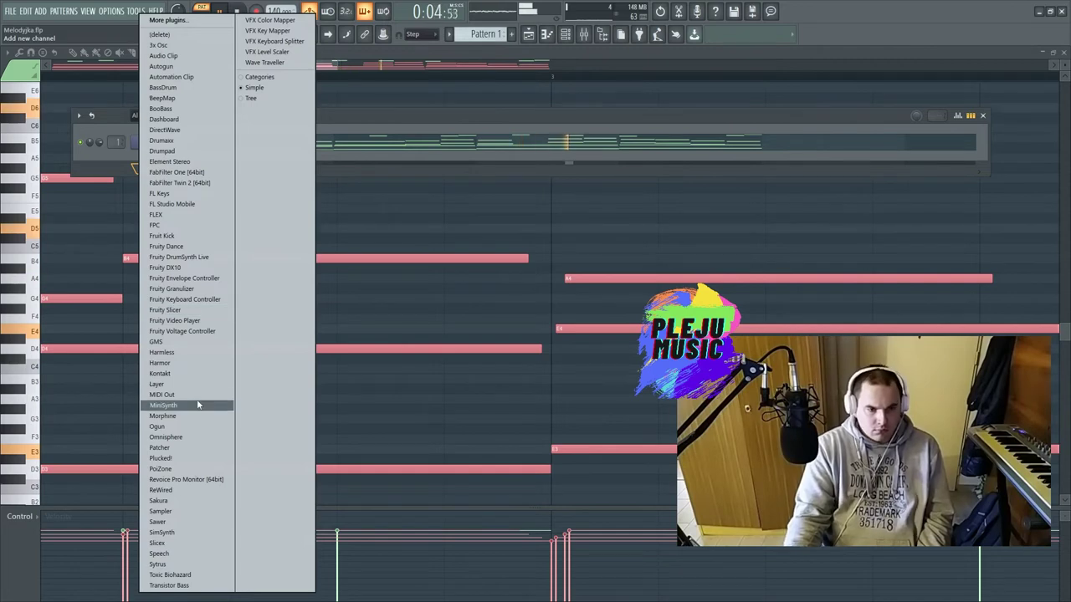
{"action": "left_click", "coordinate": [165, 436]}
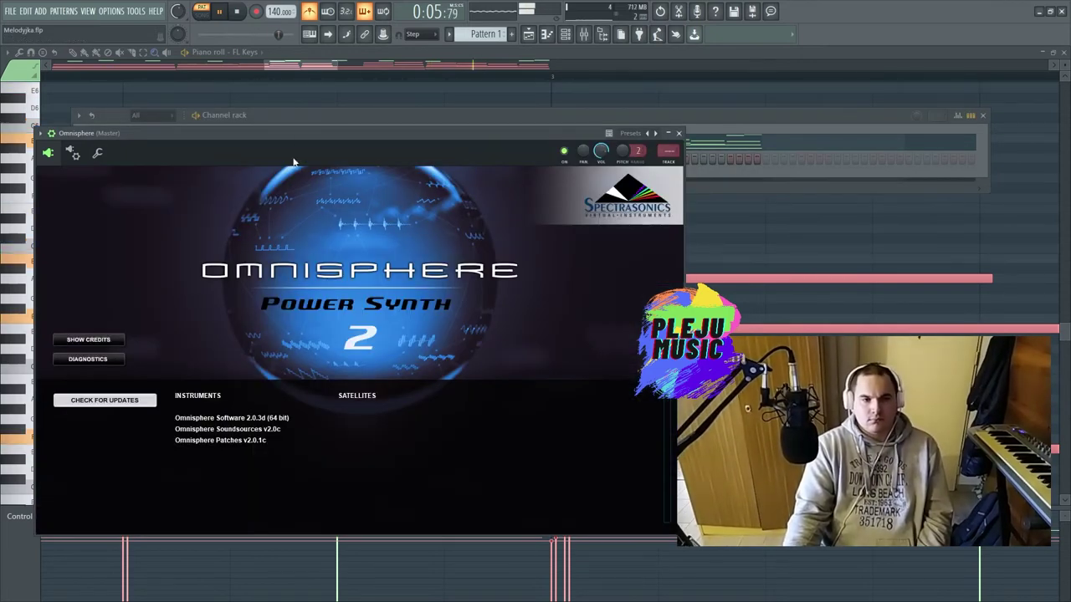
Dismiss the Omnisphere splash screen, browse the patch categories to Bells and Vibes, and stop playback.
{"action": "left_click_drag", "start_coordinate": [294, 133], "coordinate": [454, 139]}
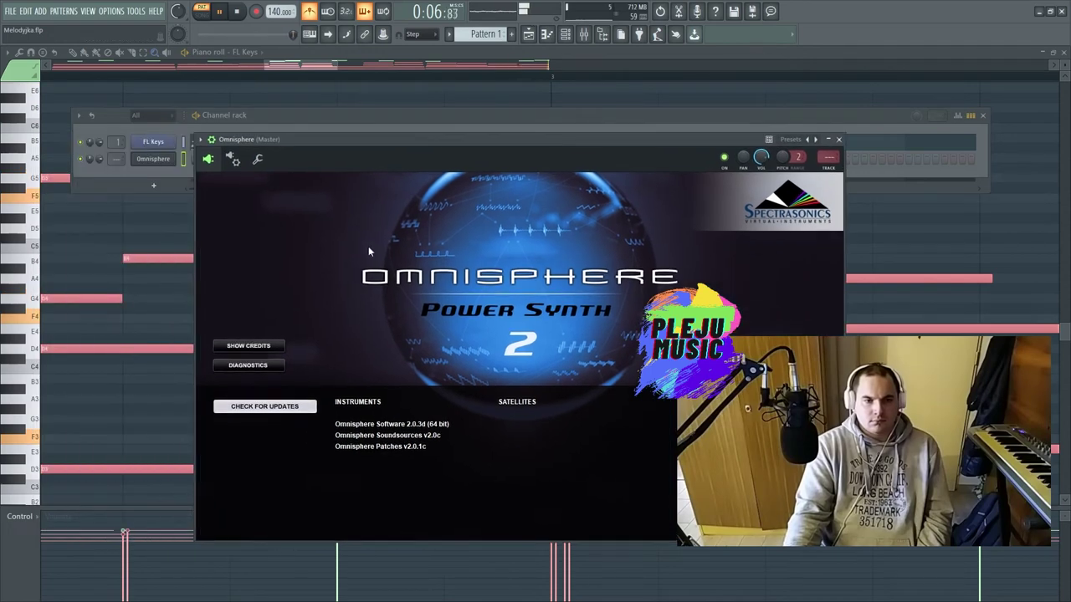
{"action": "left_click", "coordinate": [371, 227]}
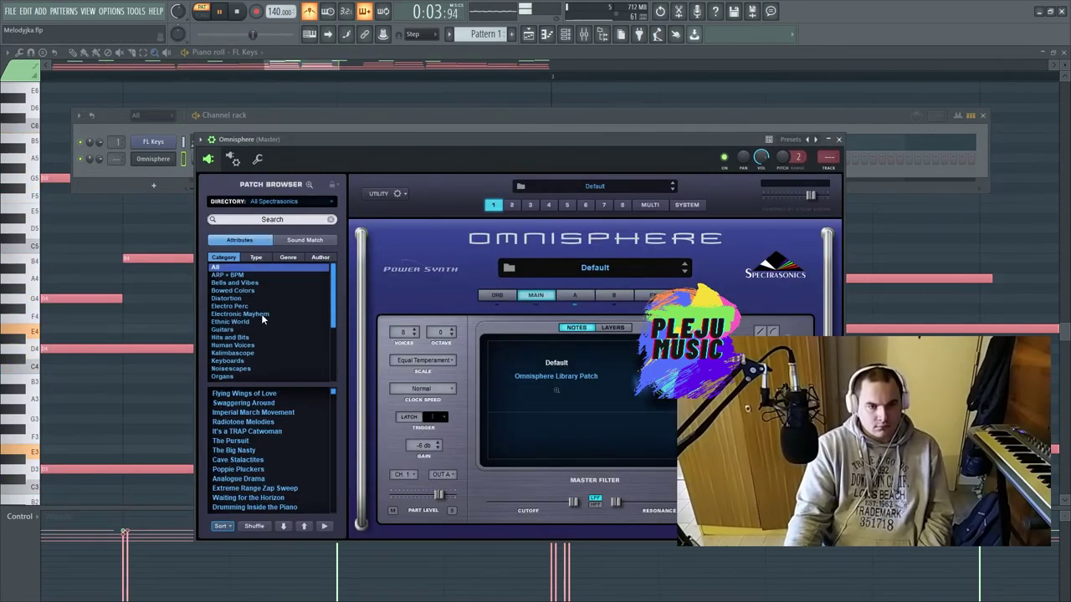
{"action": "scroll", "coordinate": [227, 335], "scroll_direction": "down", "scroll_amount": 3}
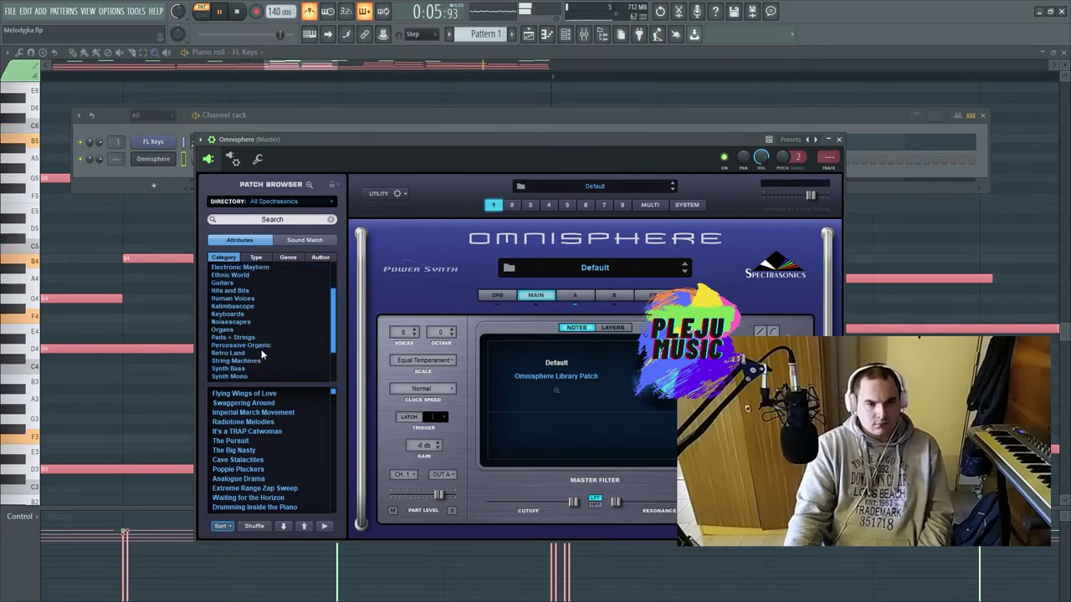
{"action": "scroll", "coordinate": [254, 355], "scroll_direction": "up", "scroll_amount": 3}
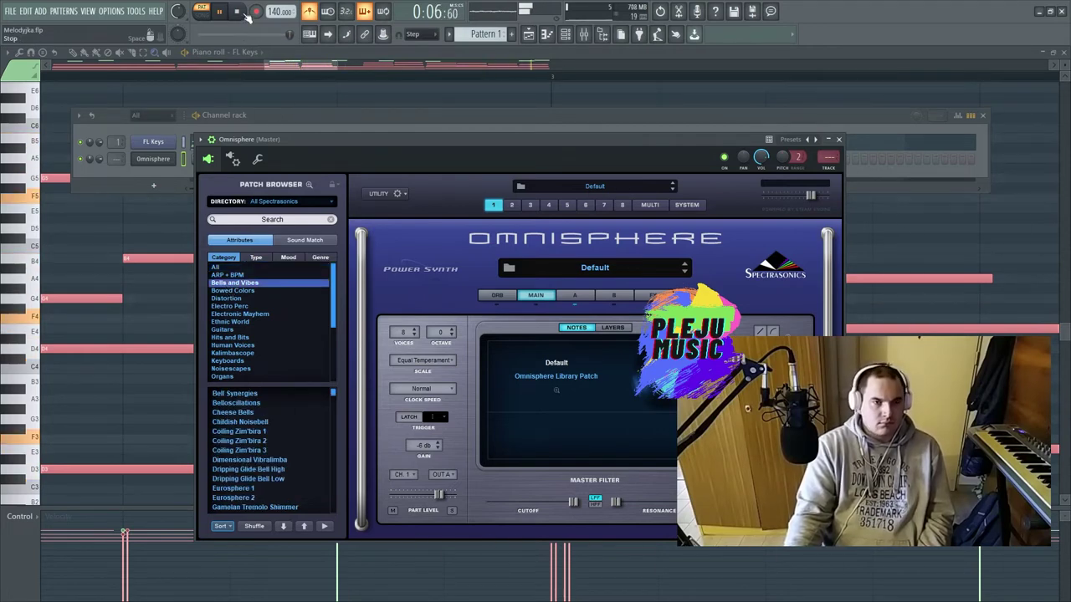
{"action": "left_click", "coordinate": [238, 12]}
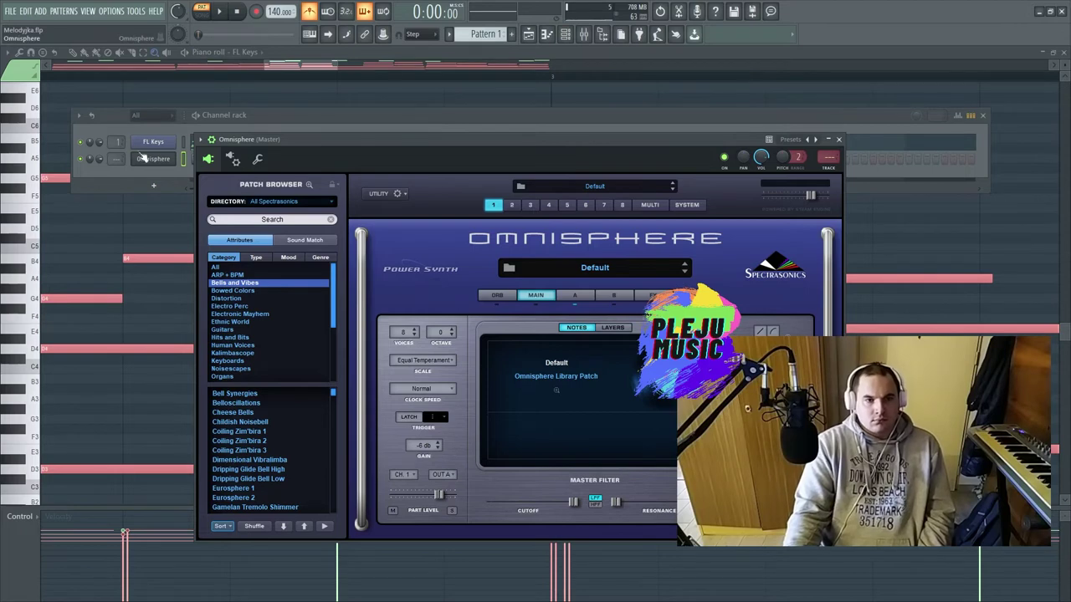
Select and copy the high counter-melody notes in the FL Keys piano roll.
{"action": "right_click", "coordinate": [171, 140]}
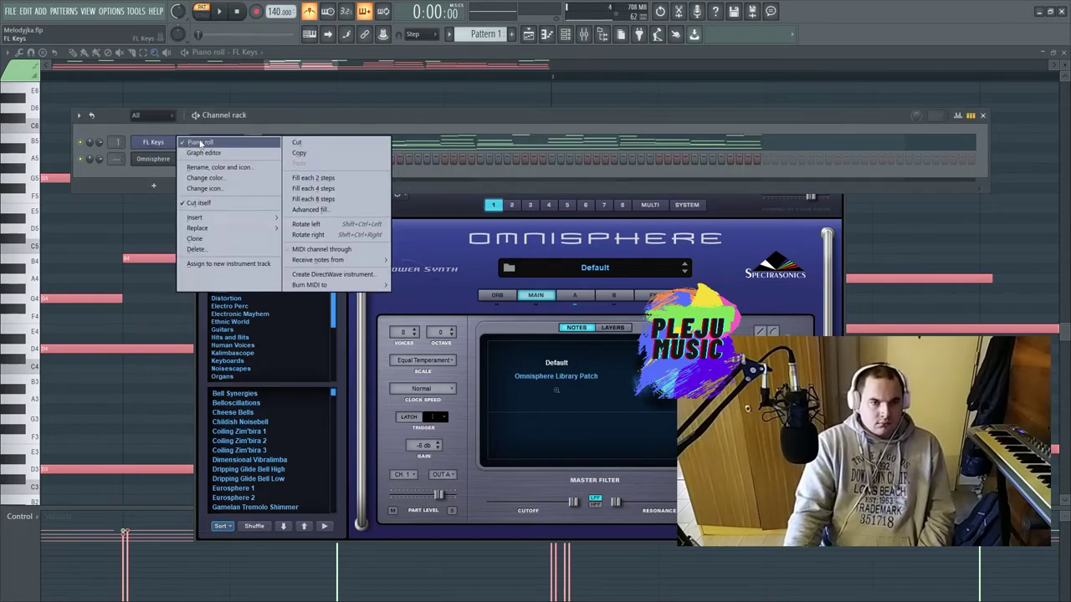
{"action": "left_click", "coordinate": [200, 144]}
{"action": "right_click", "coordinate": [174, 143]}
{"action": "left_click", "coordinate": [188, 143]}
{"action": "scroll", "coordinate": [325, 203], "scroll_direction": "up", "scroll_amount": 2}
{"action": "scroll", "coordinate": [335, 213], "scroll_direction": "up", "scroll_amount": 5}
{"action": "scroll", "coordinate": [419, 180], "scroll_direction": "down", "scroll_amount": 3, "text": "ctrl"}
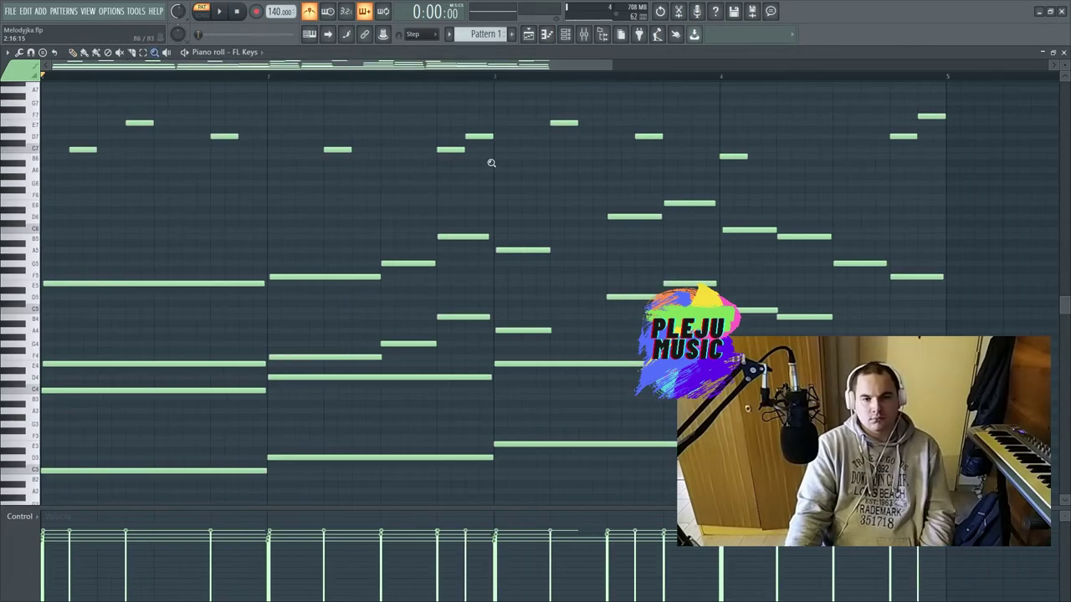
{"action": "left_click_drag", "start_coordinate": [943, 182], "coordinate": [12, 101]}
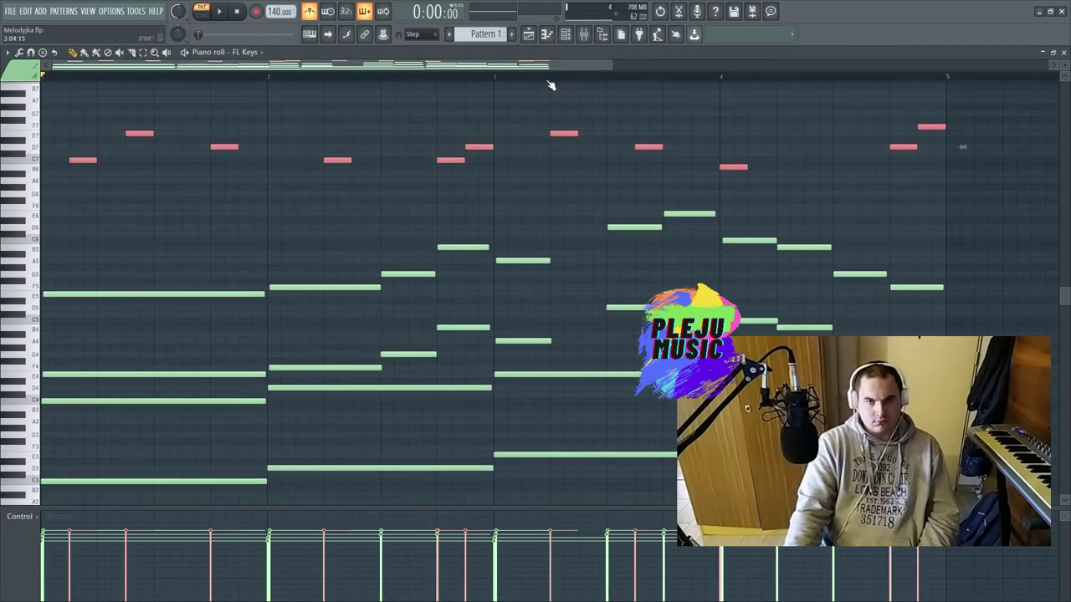
Route the Omnisphere channel to its own mixer track 2 and return to the Channel rack.
{"action": "left_click", "coordinate": [565, 37]}
{"action": "left_click", "coordinate": [147, 163]}
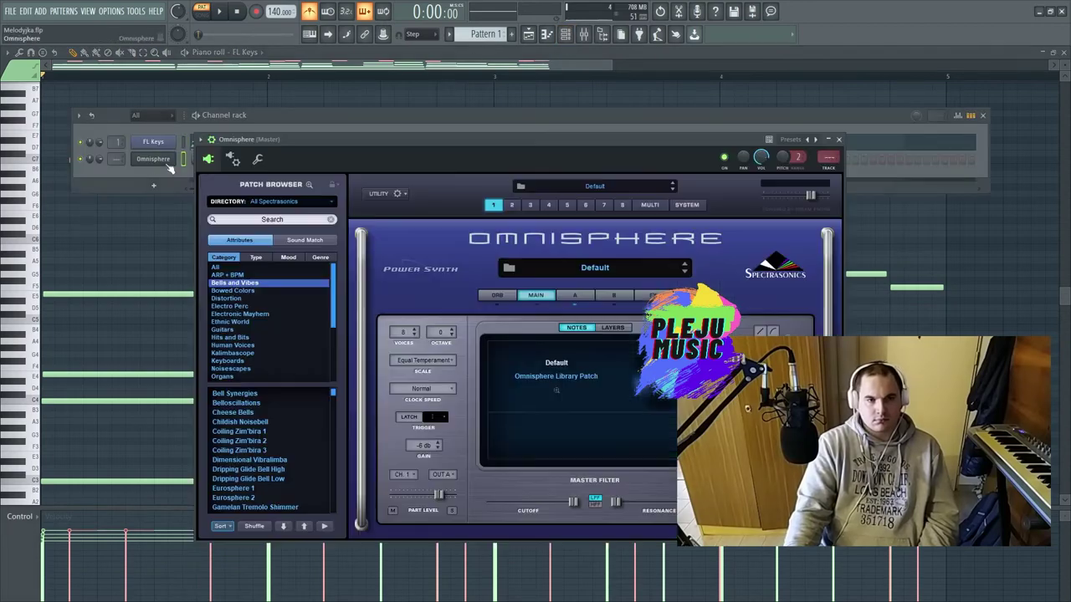
{"action": "double_click", "coordinate": [826, 163]}
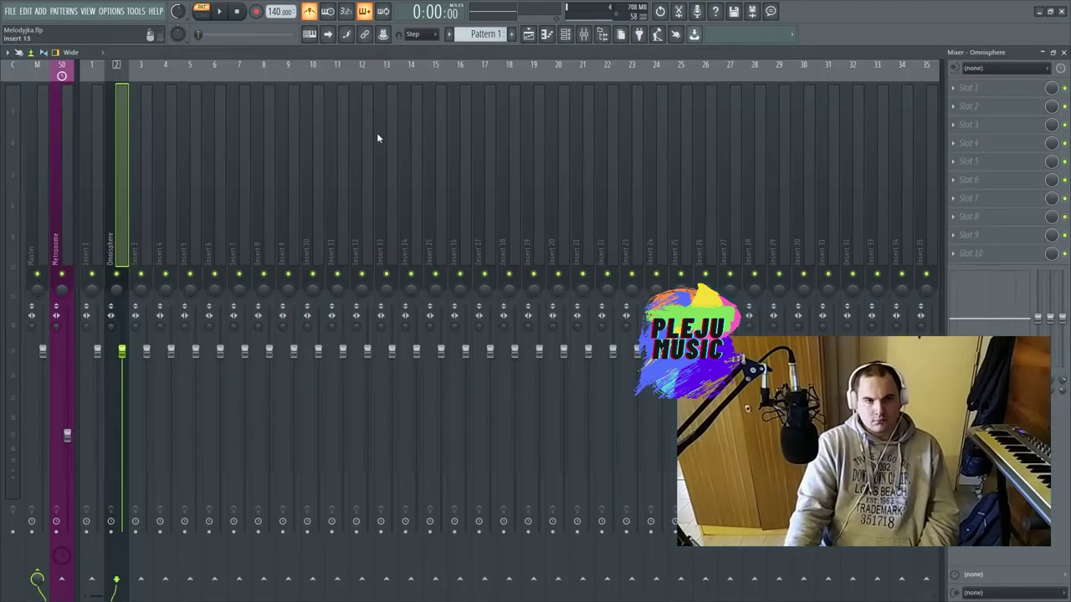
{"action": "left_click", "coordinate": [565, 35]}
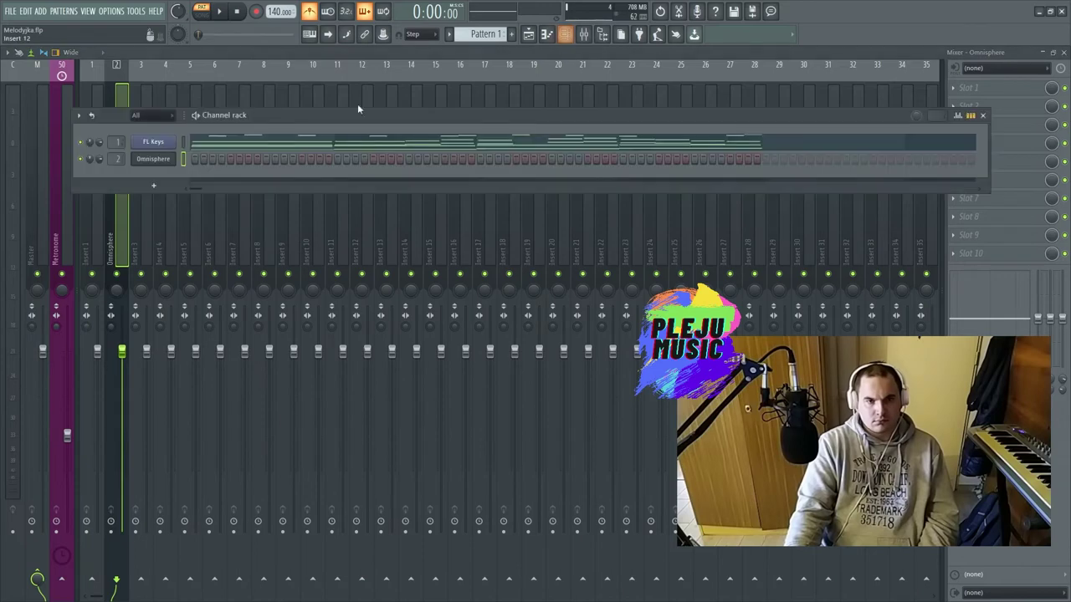
Paste the counter-melody notes into the Omnisphere channel's piano roll and start a brief playback.
{"action": "right_click", "coordinate": [156, 163]}
{"action": "left_click", "coordinate": [201, 159]}
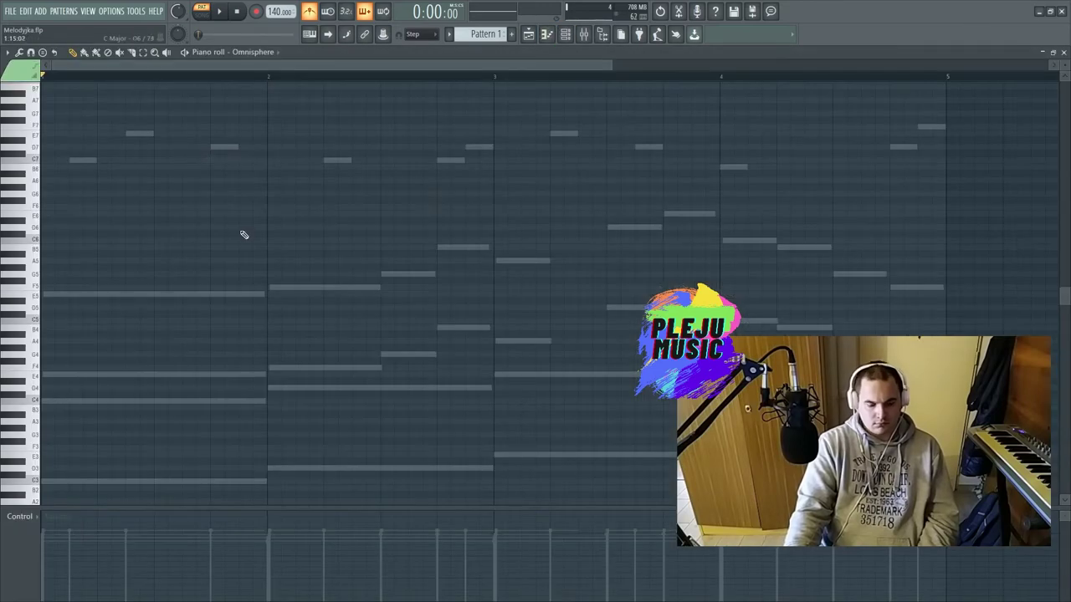
{"action": "key", "text": "ctrl+v"}
{"action": "key", "text": "space"}
Transpose the pasted Omnisphere counter-melody down two octaves, one octave at a time, with short playback checks.
{"action": "key", "text": "space"}
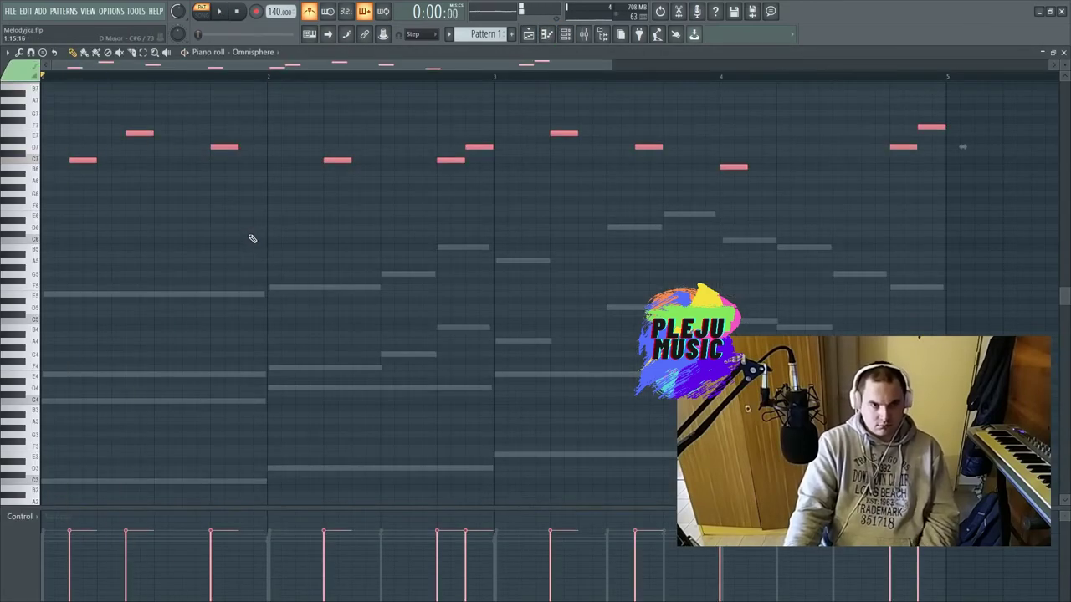
{"action": "key", "text": "space"}
{"action": "key", "text": "ctrl+Down"}
{"action": "key", "text": "space"}
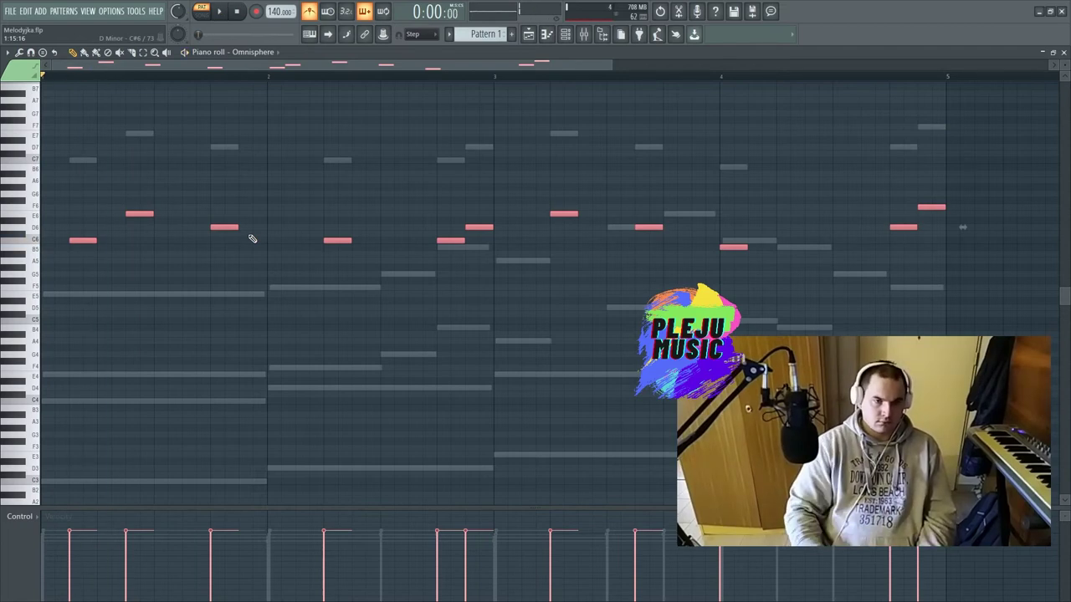
{"action": "key", "text": "ctrl+Down"}
{"action": "key", "text": "space"}
{"action": "key", "text": "space"}
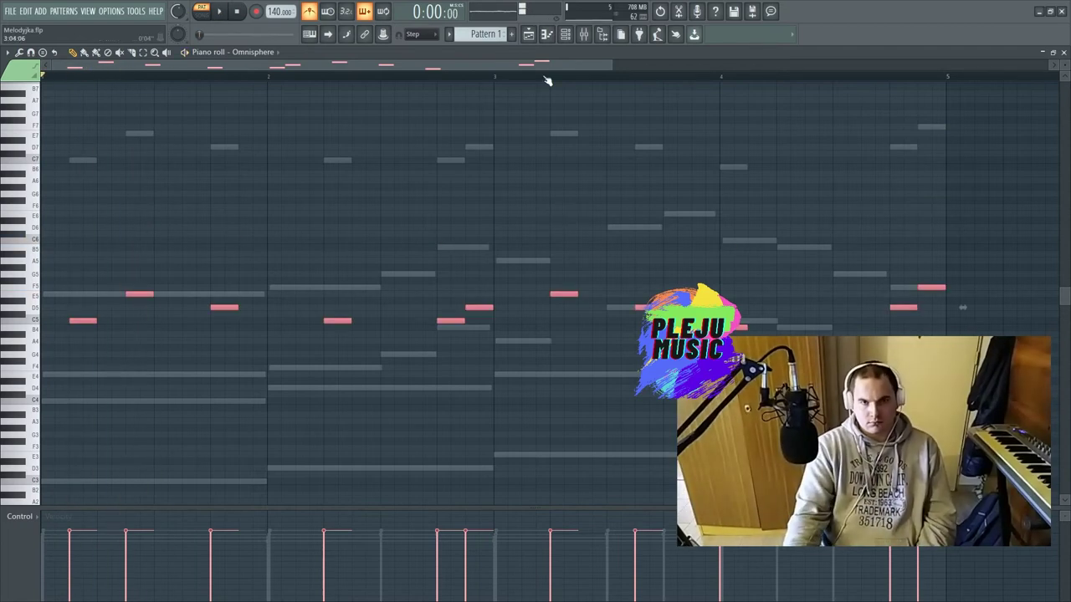
Load the Bell Synergies patch from Bells and Vibes in Omnisphere and play the pattern.
{"action": "left_click", "coordinate": [565, 35]}
{"action": "left_click", "coordinate": [153, 159]}
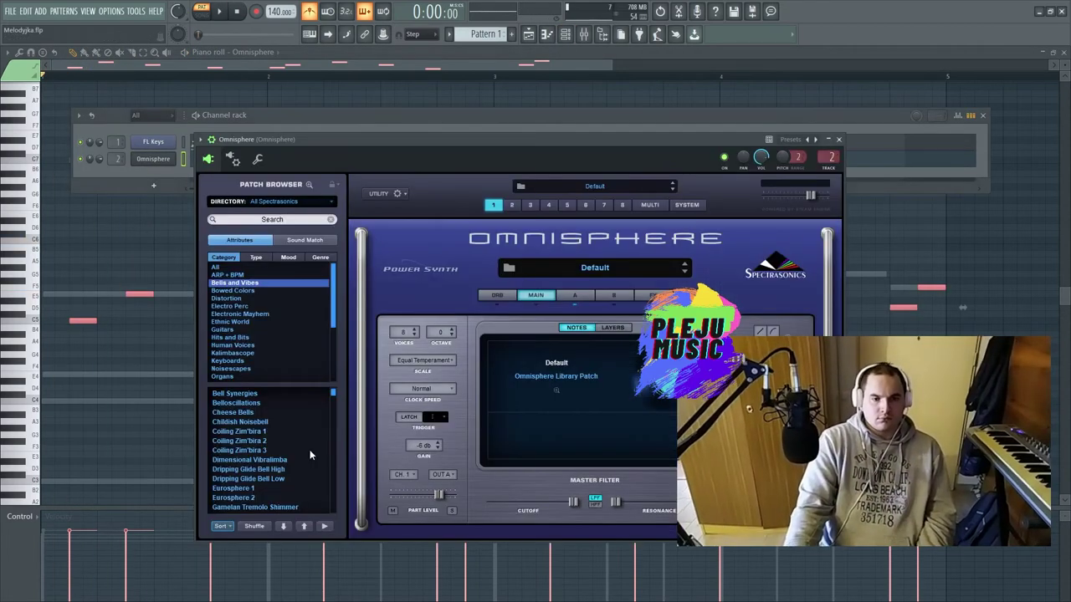
{"action": "left_click", "coordinate": [251, 393]}
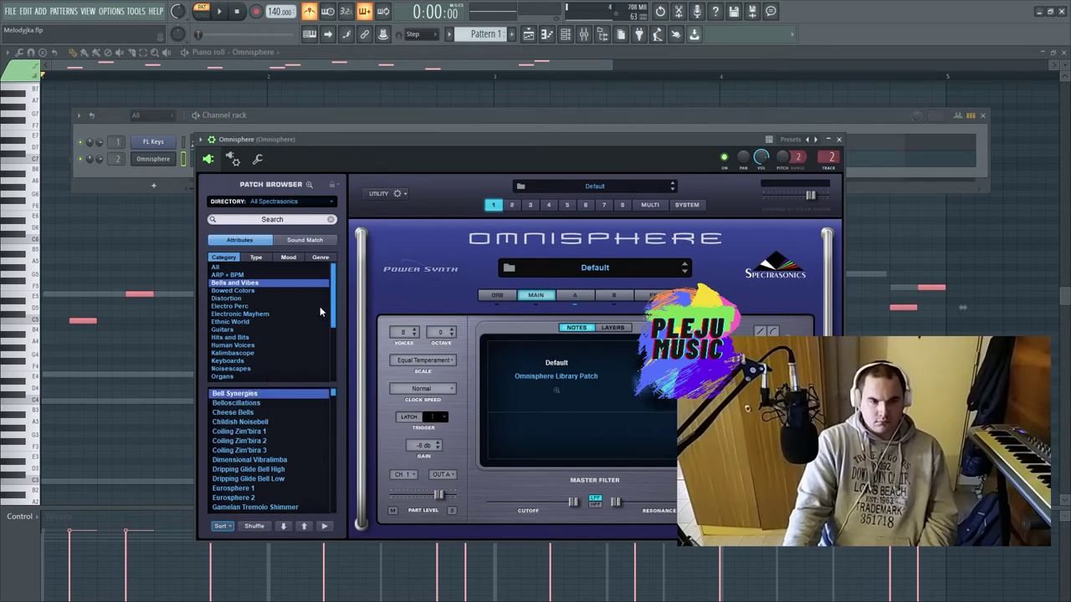
{"action": "key", "text": "space"}
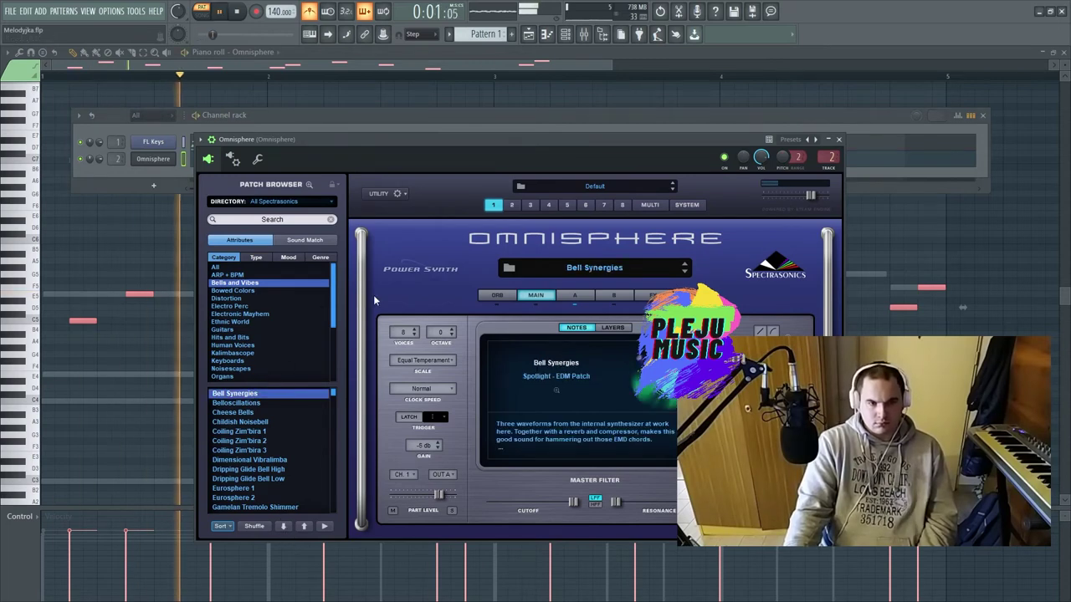
Lower the Omnisphere mixer track's volume well below its default level while the pattern plays.
{"action": "left_click", "coordinate": [584, 34]}
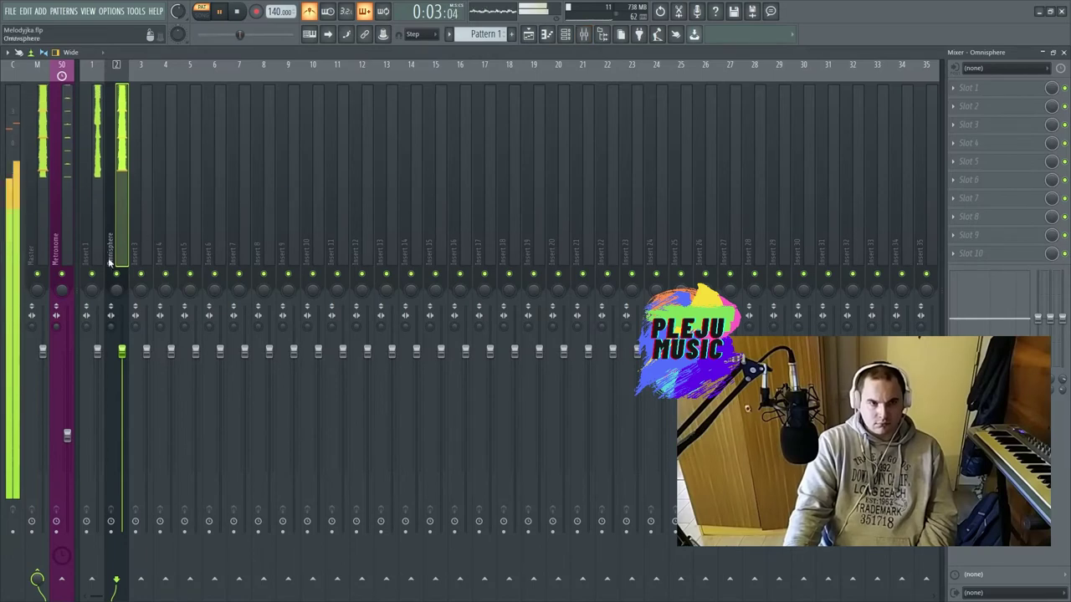
{"action": "left_click_drag", "start_coordinate": [122, 351], "coordinate": [123, 421]}
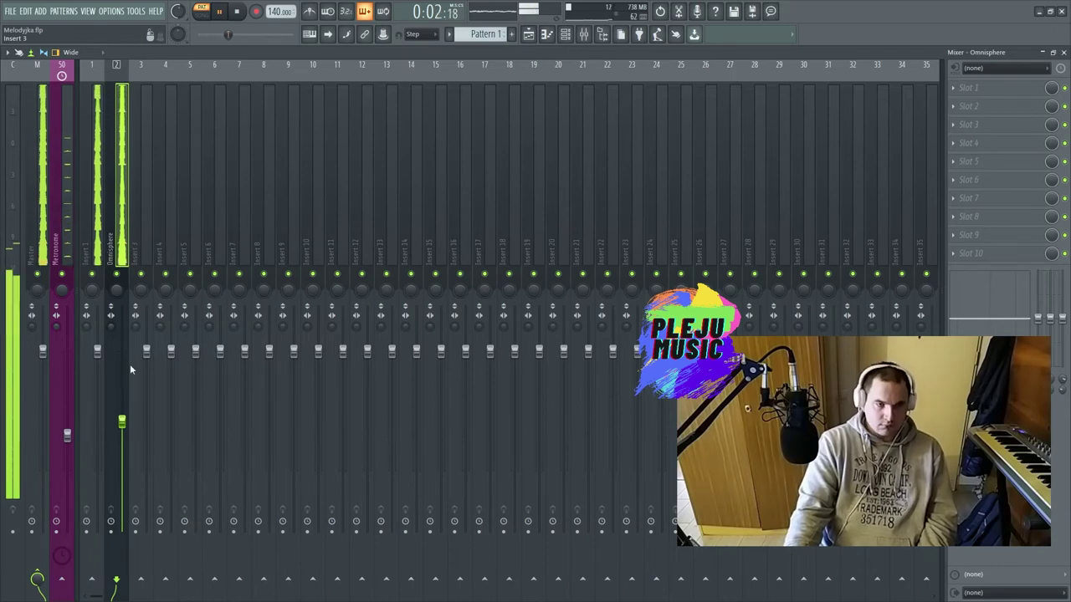
{"action": "left_click_drag", "start_coordinate": [122, 421], "coordinate": [122, 456]}
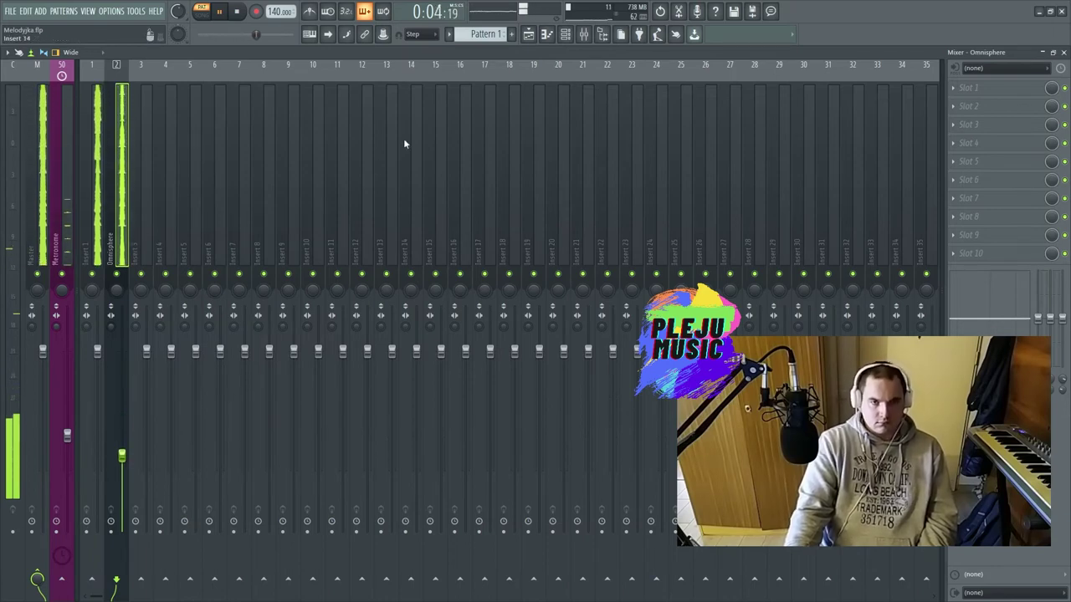
{"action": "left_click", "coordinate": [583, 35]}
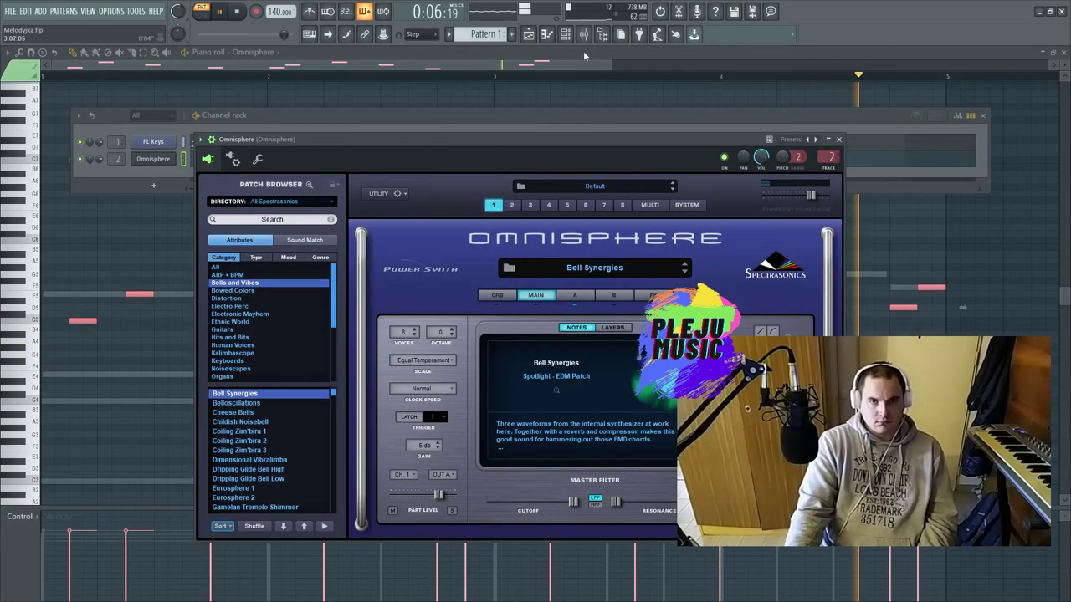
Stop playback and add Fruity Parametric EQ 2 to slot 10 of mixer track Insert 1.
{"action": "left_click", "coordinate": [583, 34]}
{"action": "left_click", "coordinate": [96, 211]}
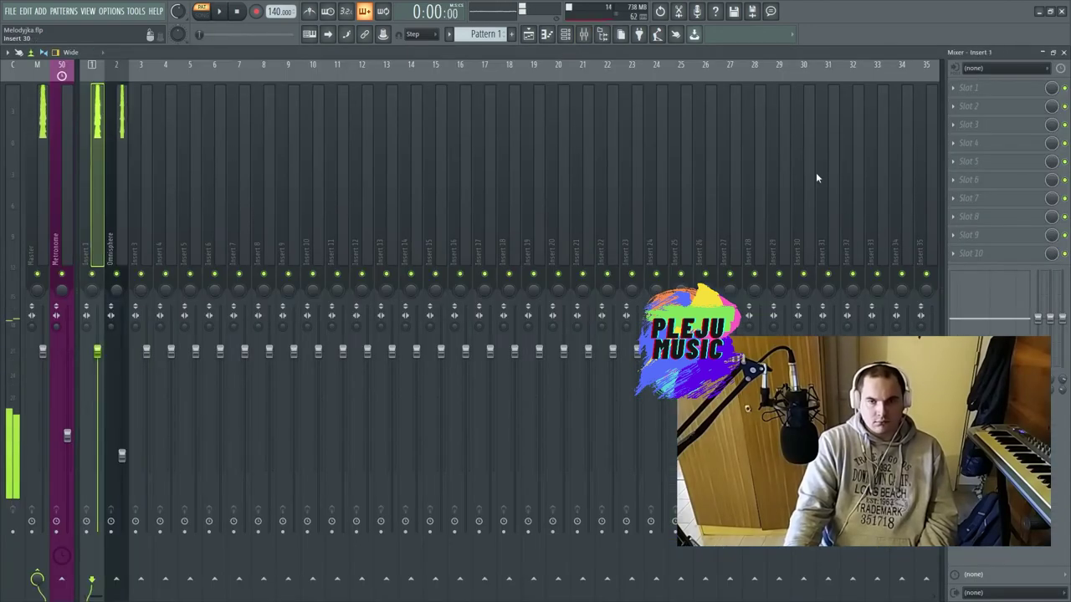
{"action": "key", "text": "space"}
{"action": "left_click", "coordinate": [960, 260]}
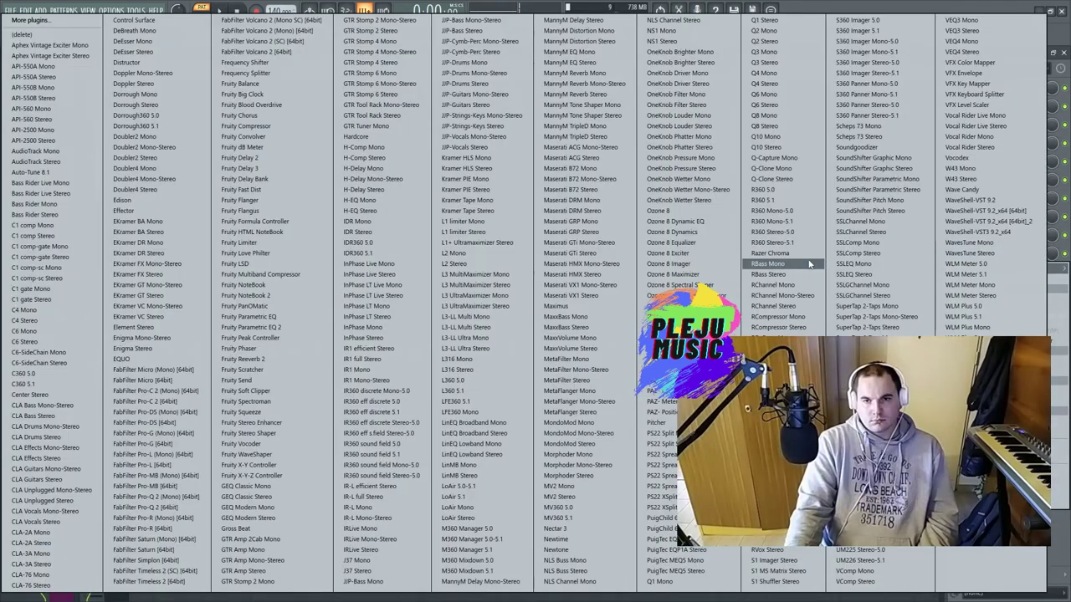
{"action": "left_click", "coordinate": [265, 328]}
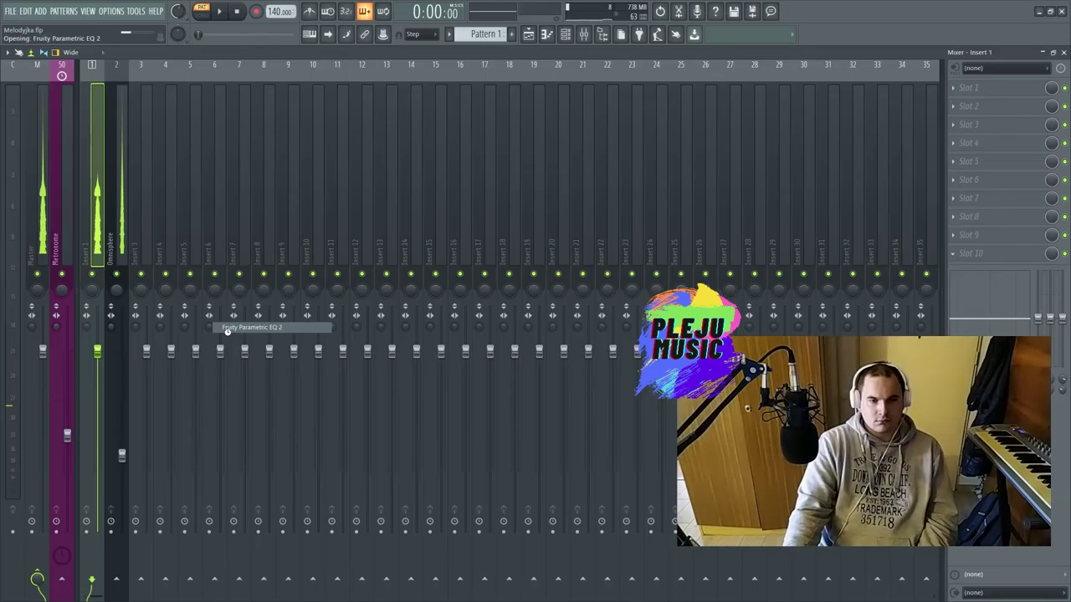
Apply the 20Hz + 18kHz cut preset to Insert 1's EQ and raise its low-cut frequency during playback.
{"action": "left_click", "coordinate": [409, 178]}
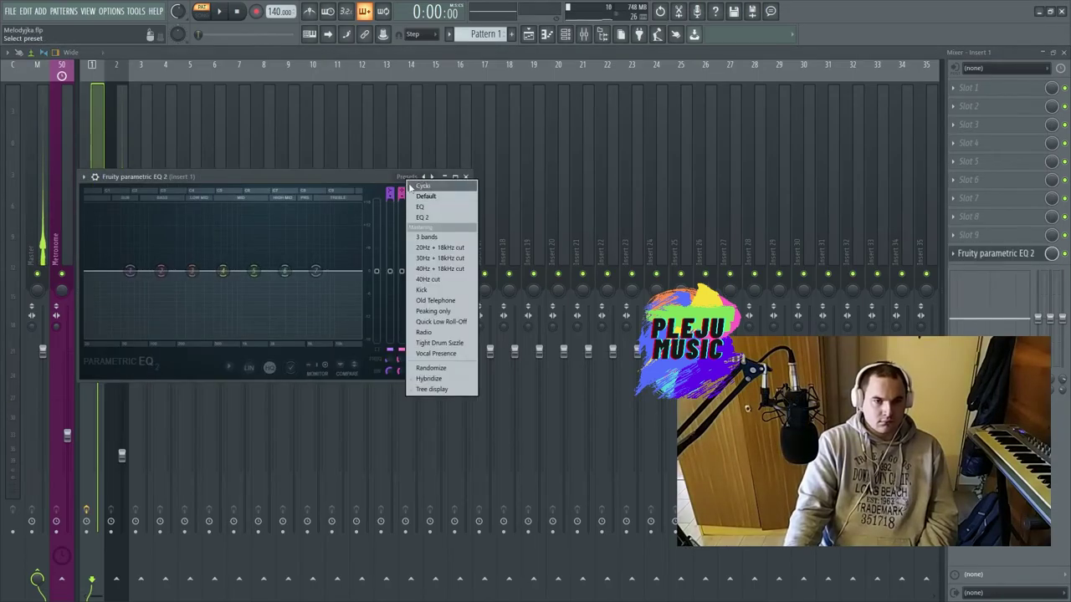
{"action": "left_click", "coordinate": [427, 247]}
{"action": "key", "text": "space"}
{"action": "left_click_drag", "start_coordinate": [92, 271], "coordinate": [124, 271]}
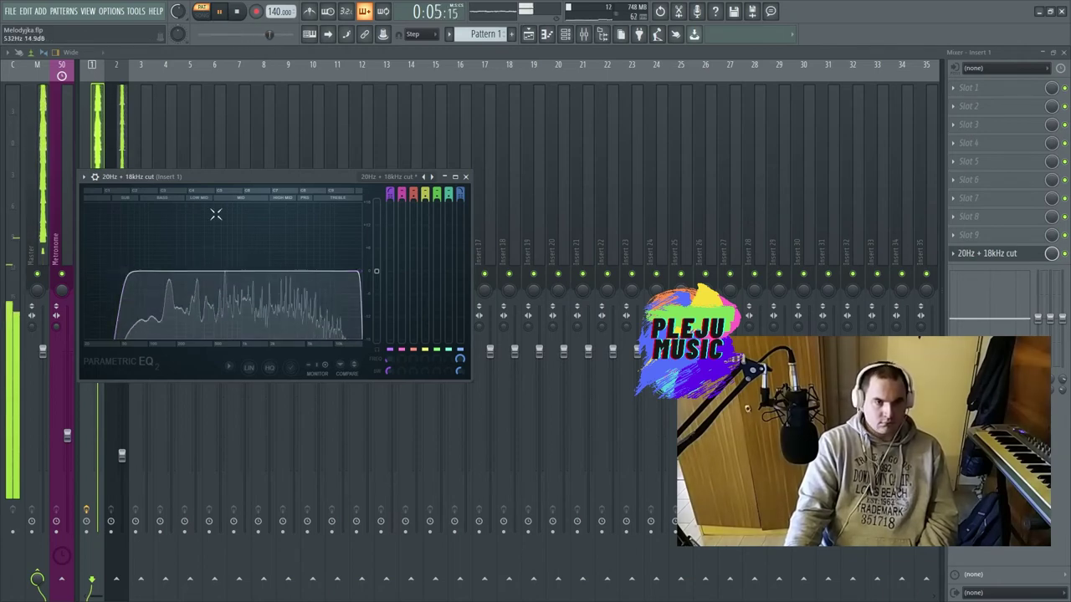
Select the Omnisphere mixer track, reopen Omnisphere and advance past Belloscillations to the Cheese Bells patch.
{"action": "left_click", "coordinate": [117, 143]}
{"action": "left_click", "coordinate": [566, 35]}
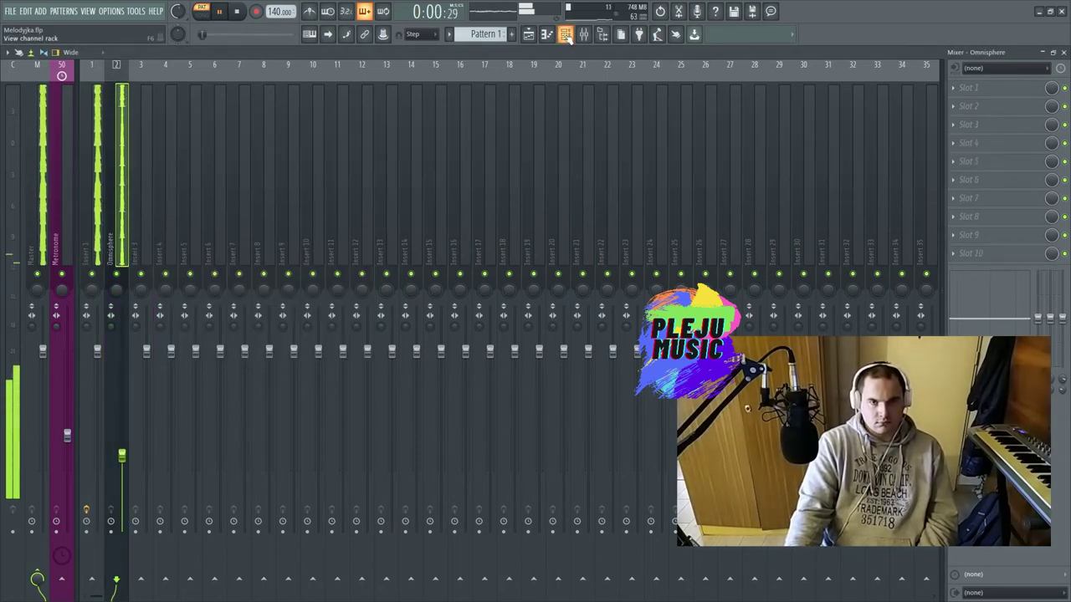
{"action": "left_click", "coordinate": [567, 35]}
{"action": "left_click", "coordinate": [154, 159]}
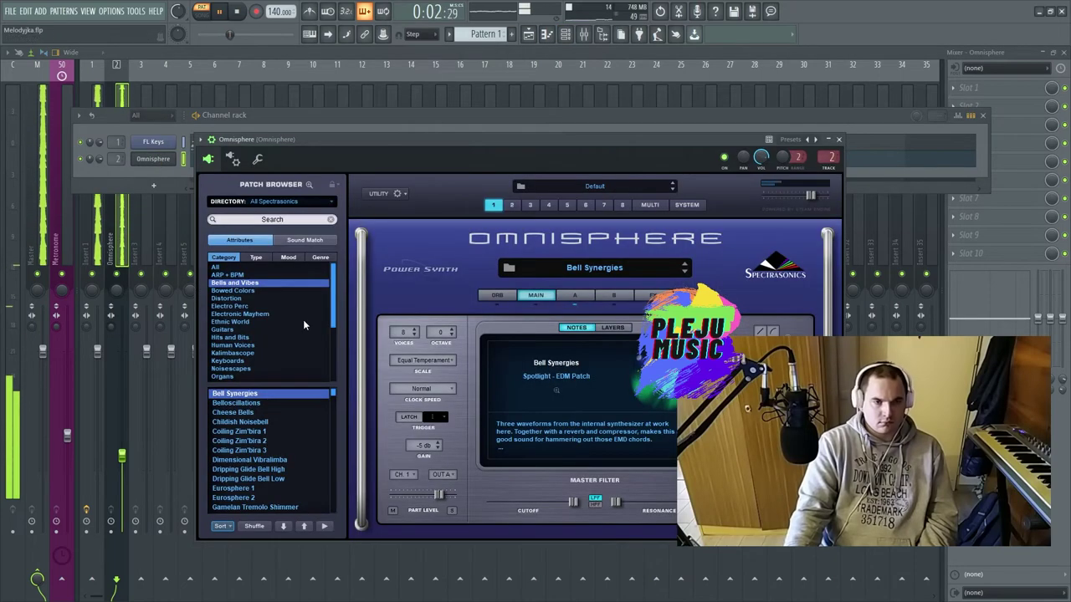
{"action": "scroll", "coordinate": [321, 305], "scroll_direction": "down", "scroll_amount": 4}
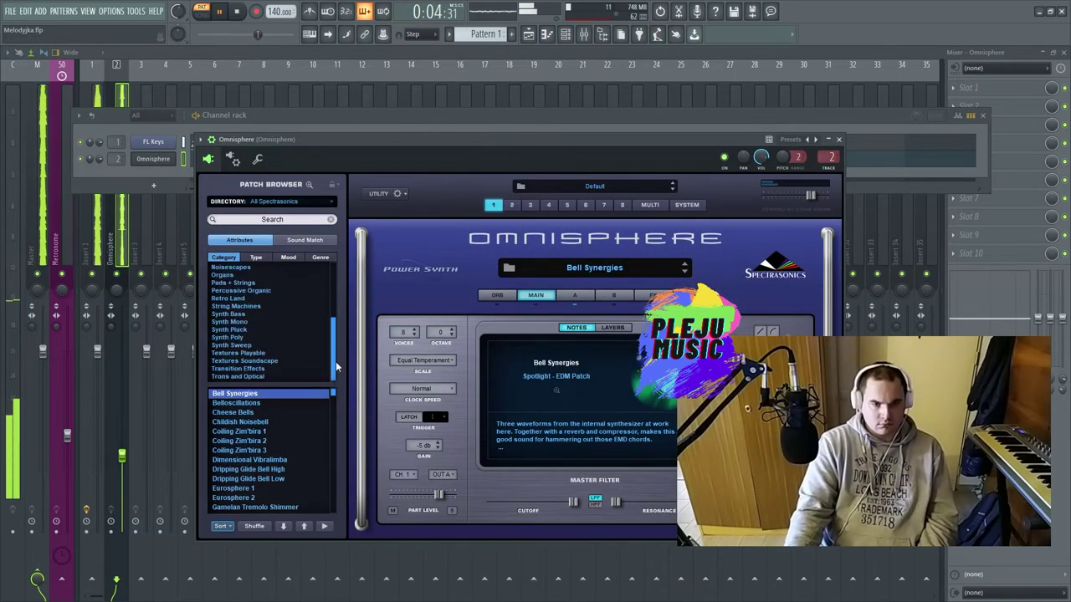
{"action": "left_click", "coordinate": [284, 526]}
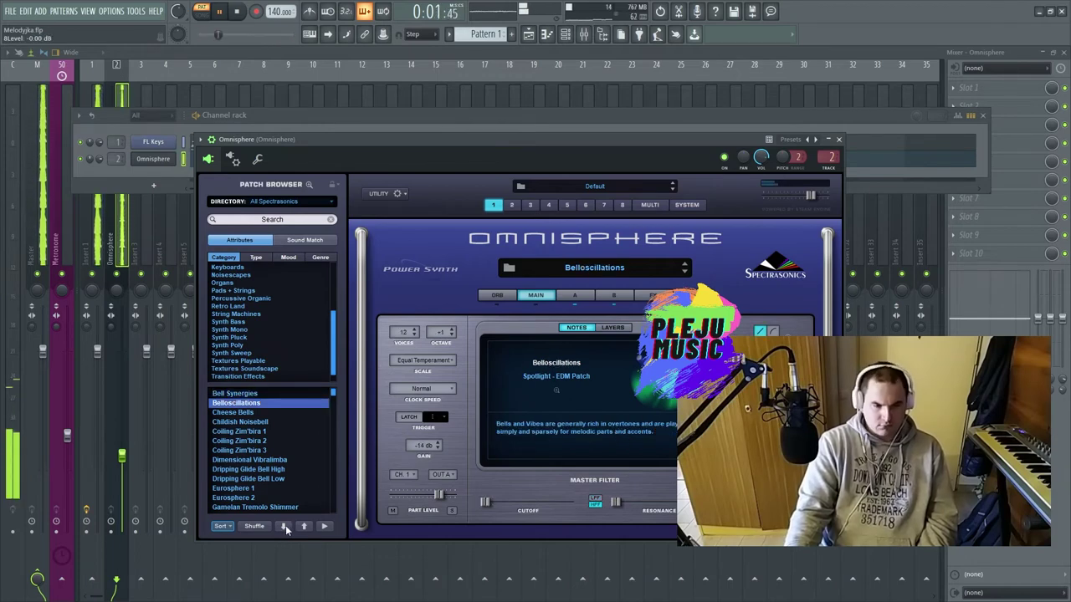
{"action": "left_click", "coordinate": [286, 526]}
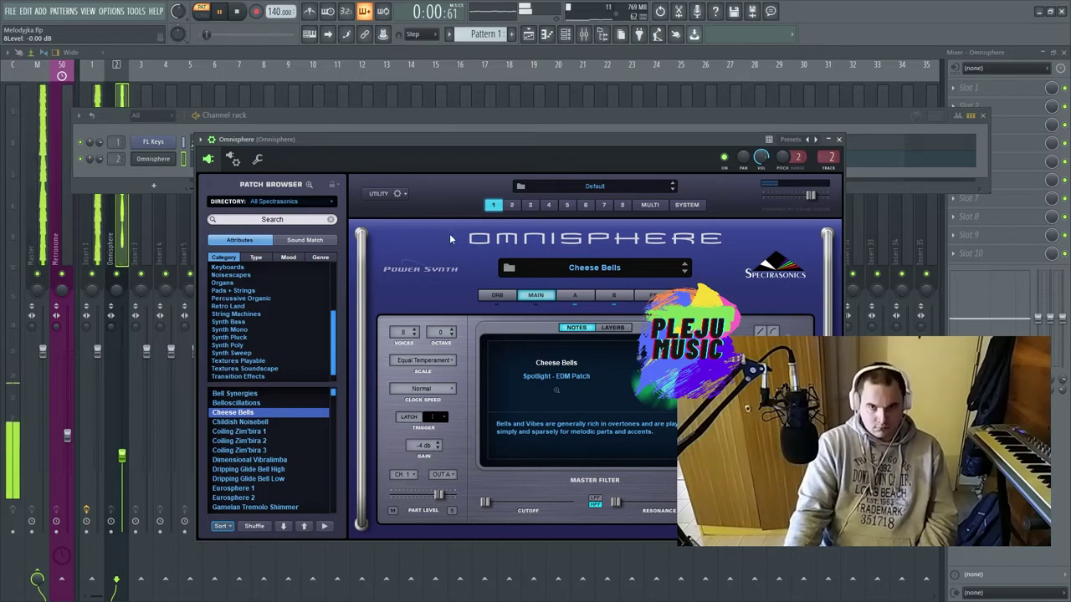
Add Fruity Parametric EQ 2 to slot 10 of the Omnisphere track with the 20Hz + 18kHz cut preset, raising its low cut to about 94 Hz.
{"action": "left_click", "coordinate": [809, 106]}
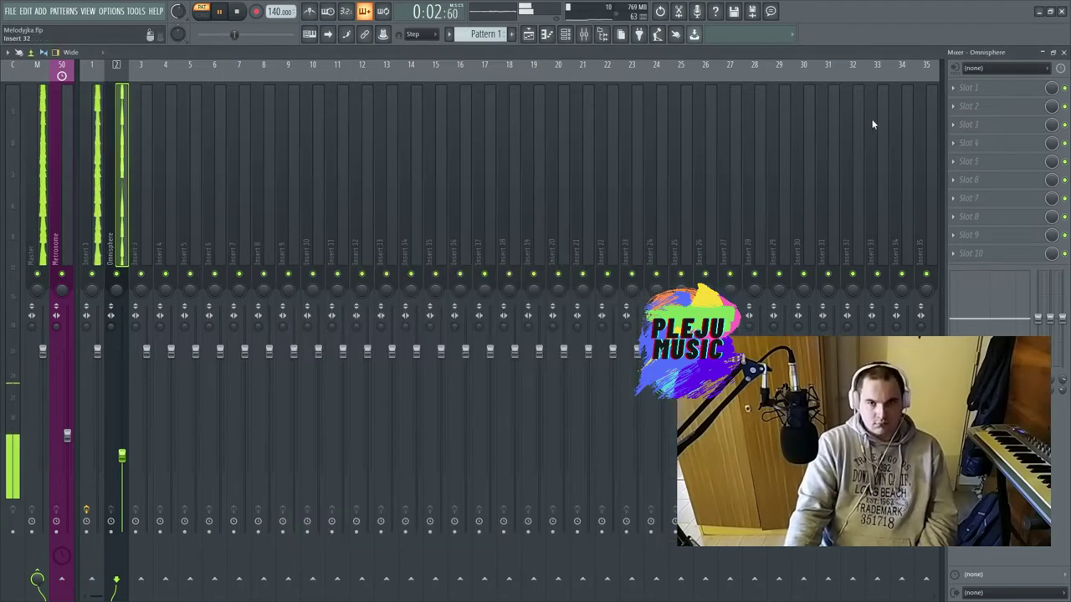
{"action": "left_click", "coordinate": [953, 252]}
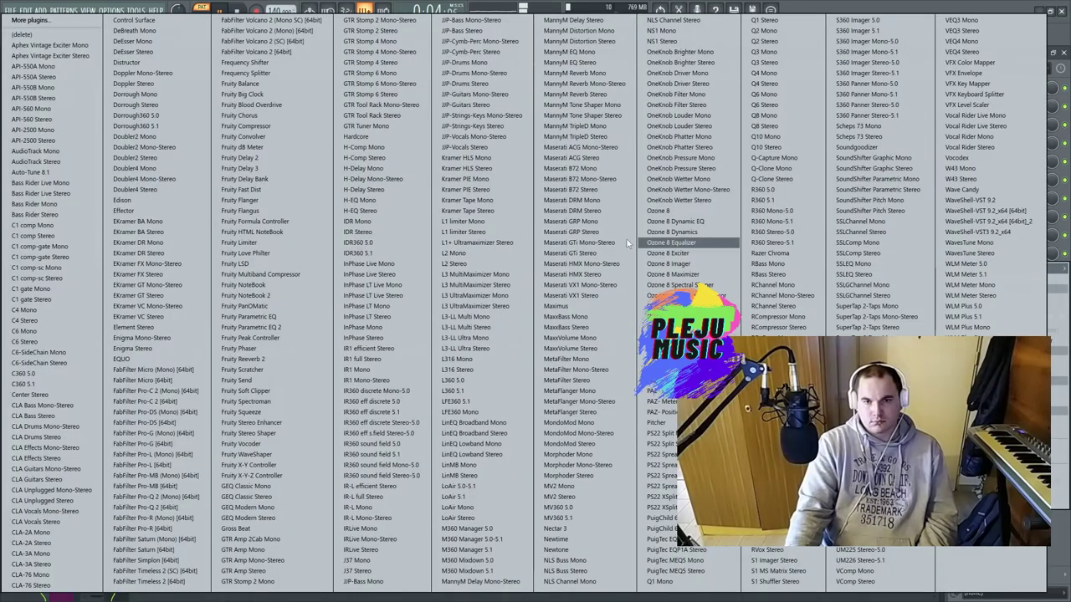
{"action": "left_click", "coordinate": [281, 330]}
{"action": "left_click", "coordinate": [453, 206]}
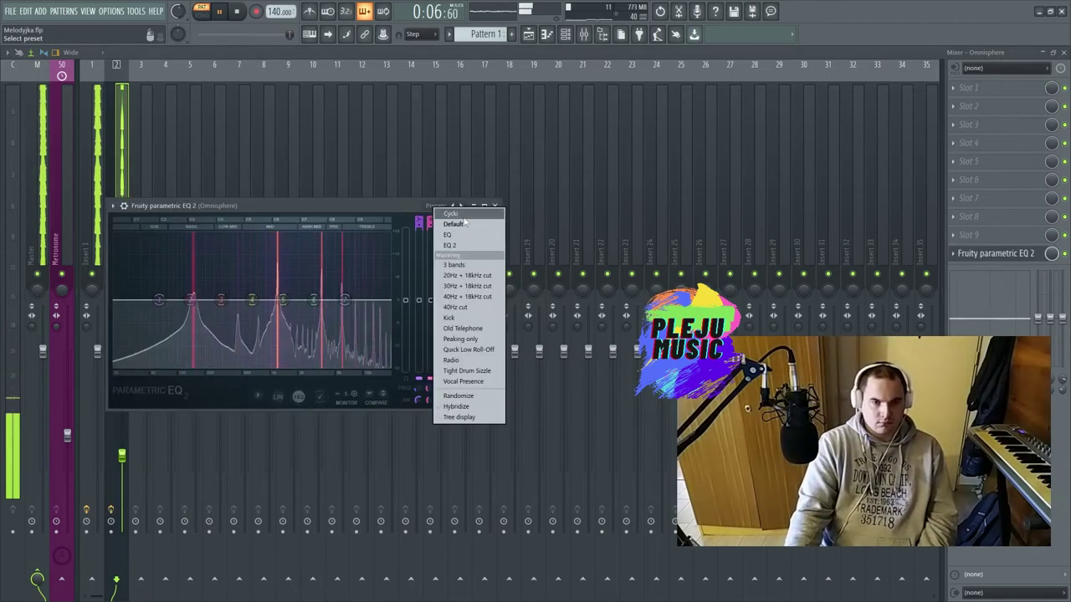
{"action": "left_click", "coordinate": [458, 276]}
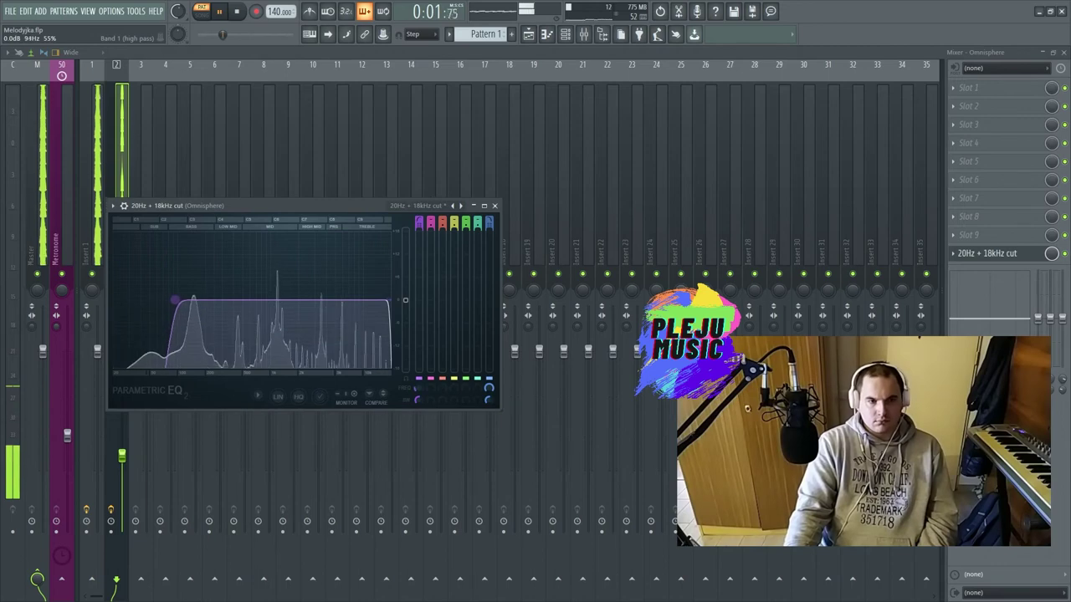
Add FabFilter Pro-R to slot 1 with the Very Large preset Cathedral 2 and lower that slot's mix level.
{"action": "left_click", "coordinate": [951, 89]}
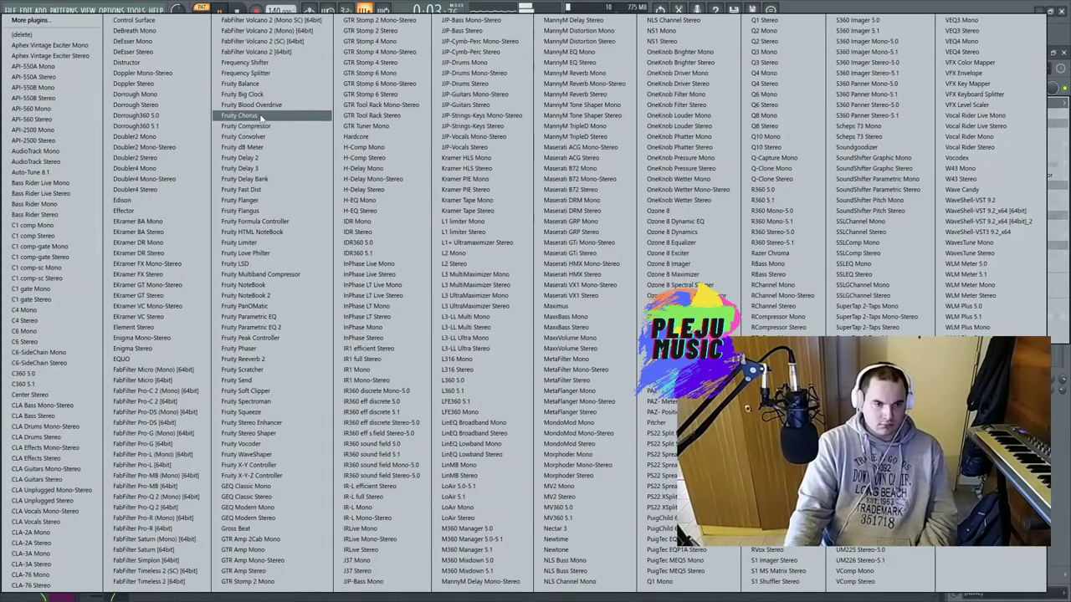
{"action": "left_click", "coordinate": [142, 529]}
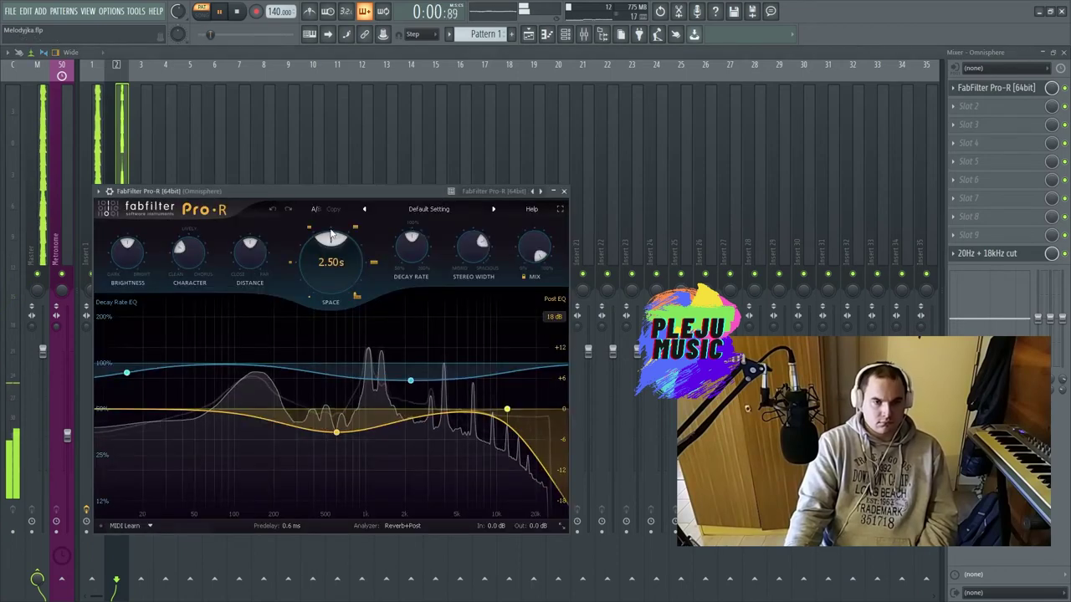
{"action": "left_click", "coordinate": [428, 208]}
{"action": "mouse_move", "coordinate": [410, 271]}
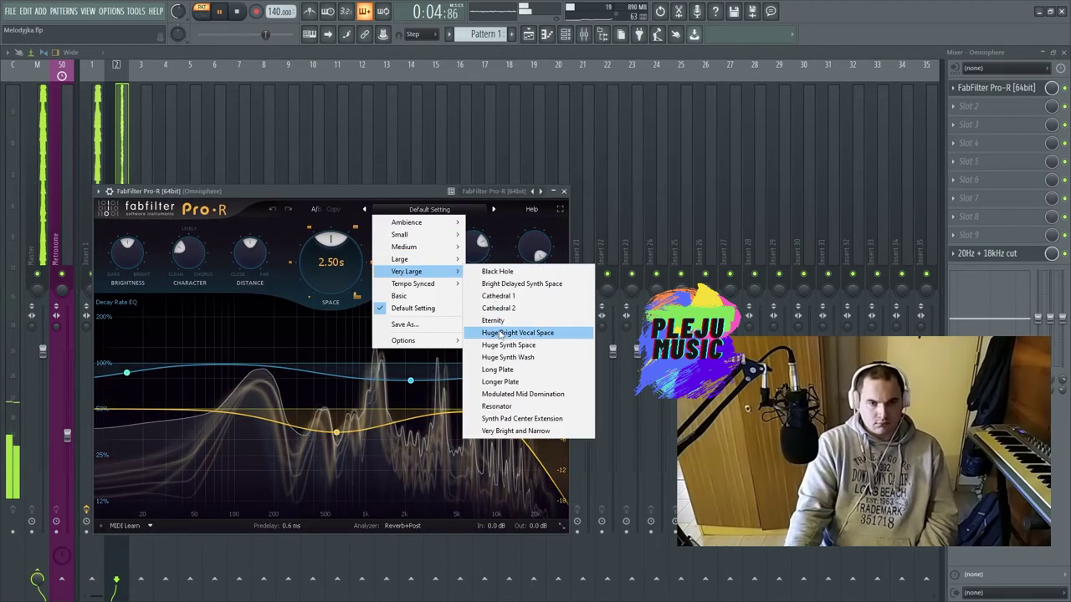
{"action": "left_click", "coordinate": [498, 307]}
{"action": "mouse_move", "coordinate": [1051, 253]}
{"action": "left_mouse_down"}
{"action": "mouse_move", "coordinate": [1051, 293]}
{"action": "mouse_move", "coordinate": [1051, 253]}
{"action": "left_mouse_up"}
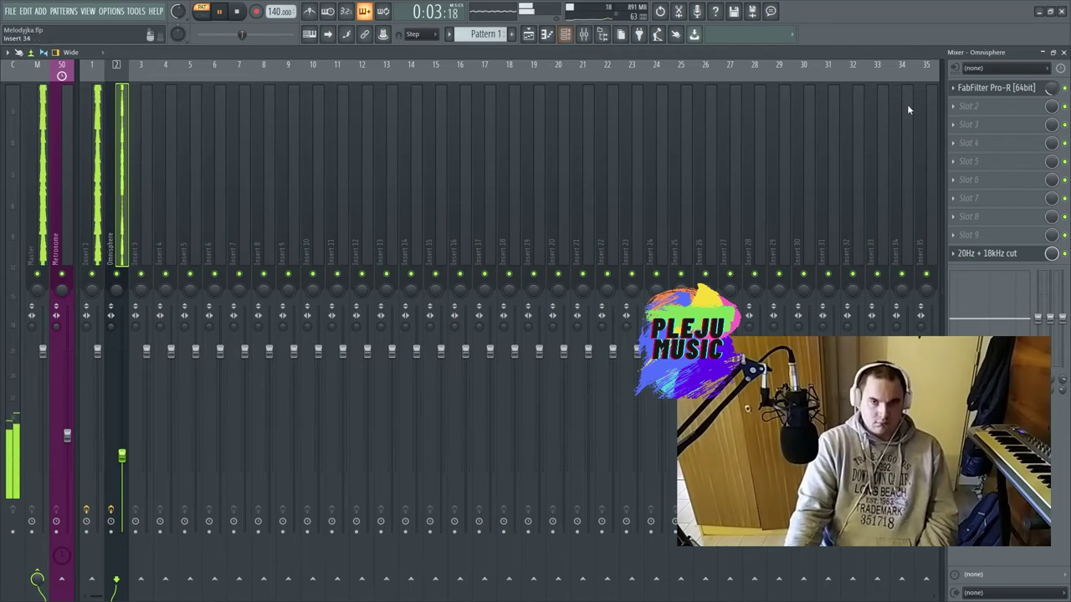
Load MondoMod Stereo into slot 2 of the Omnisphere mixer track.
{"action": "left_click", "coordinate": [969, 105]}
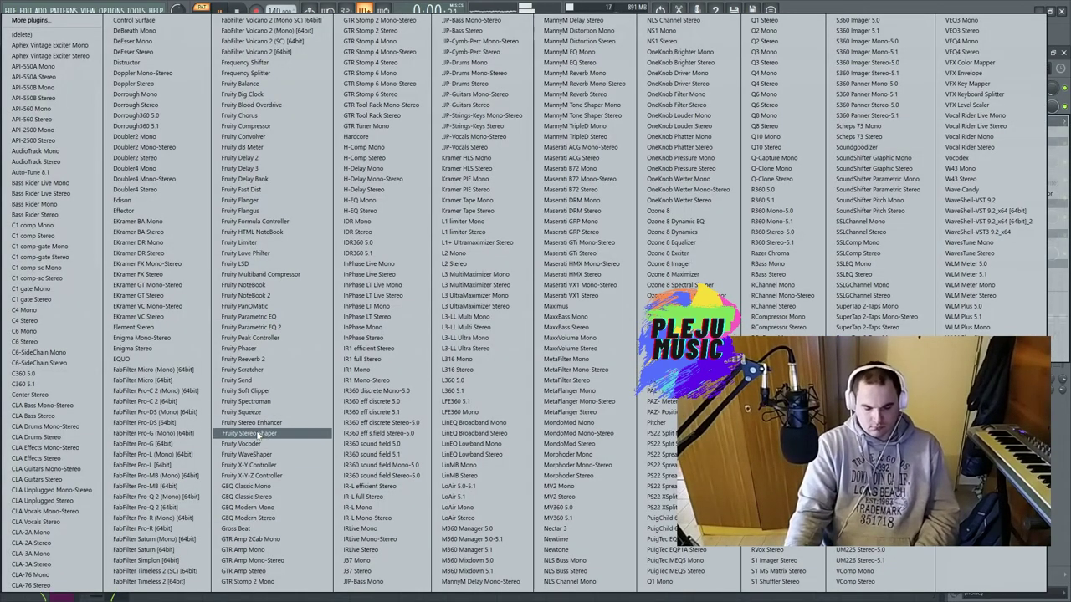
{"action": "key", "text": "m"}
{"action": "key", "text": "m"}
{"action": "key", "text": "m"}
{"action": "key", "text": "m"}
{"action": "key", "text": "m"}
{"action": "key", "text": "m"}
{"action": "key", "text": "m"}
{"action": "scroll", "coordinate": [259, 434], "scroll_direction": "down", "scroll_amount": 20}
{"action": "scroll", "coordinate": [259, 434], "scroll_direction": "down", "scroll_amount": 6}
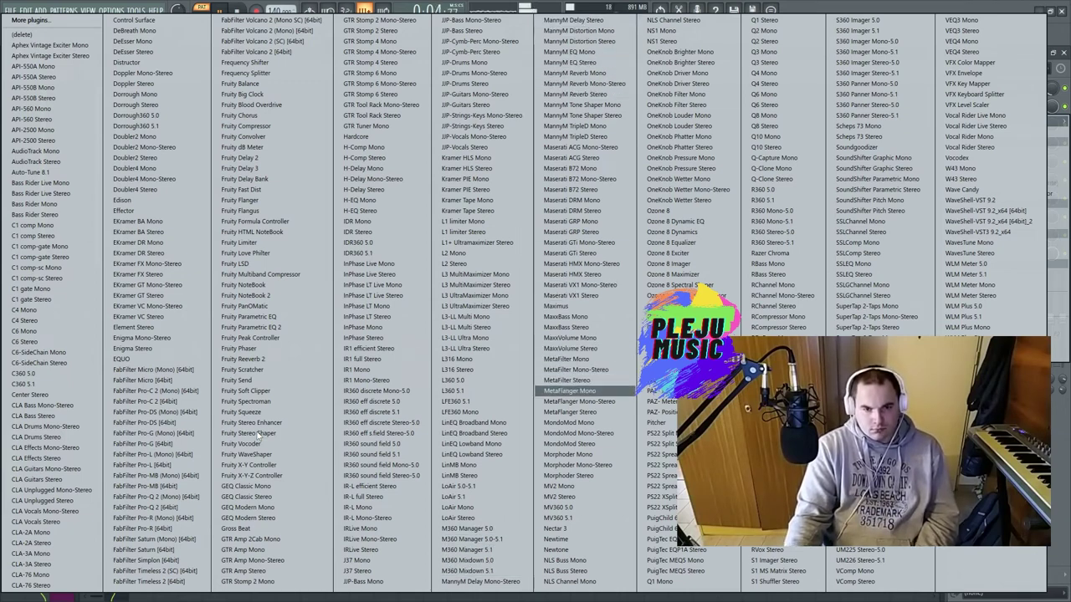
{"action": "left_click", "coordinate": [585, 444]}
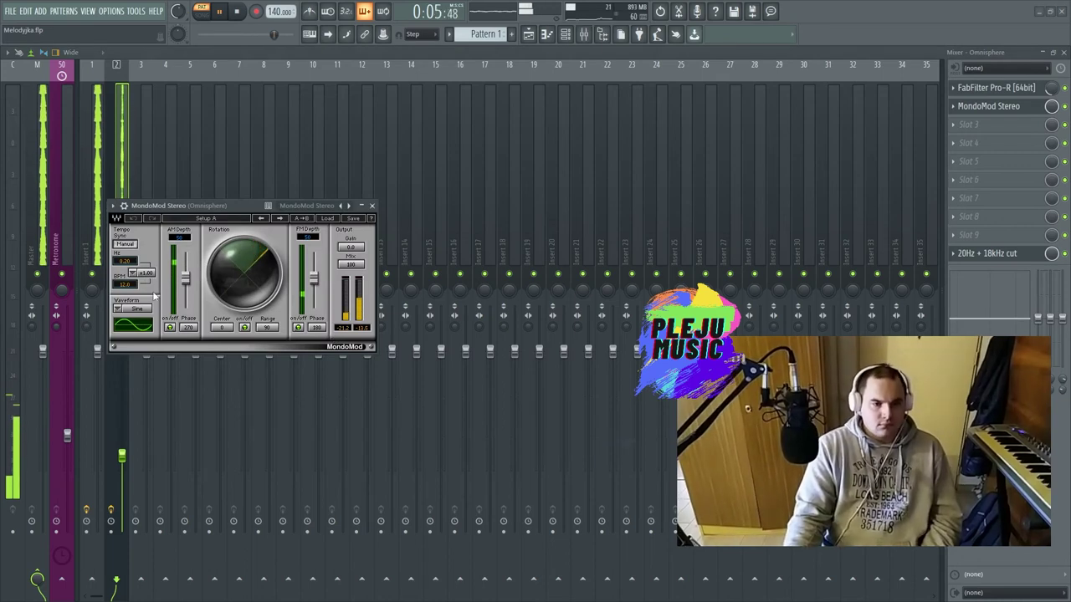
Set MondoMod's tempo sync to Auto with a 0.25 rate factor and close the plugin.
{"action": "left_click_drag", "start_coordinate": [209, 205], "coordinate": [395, 188]}
{"action": "left_click", "coordinate": [314, 233]}
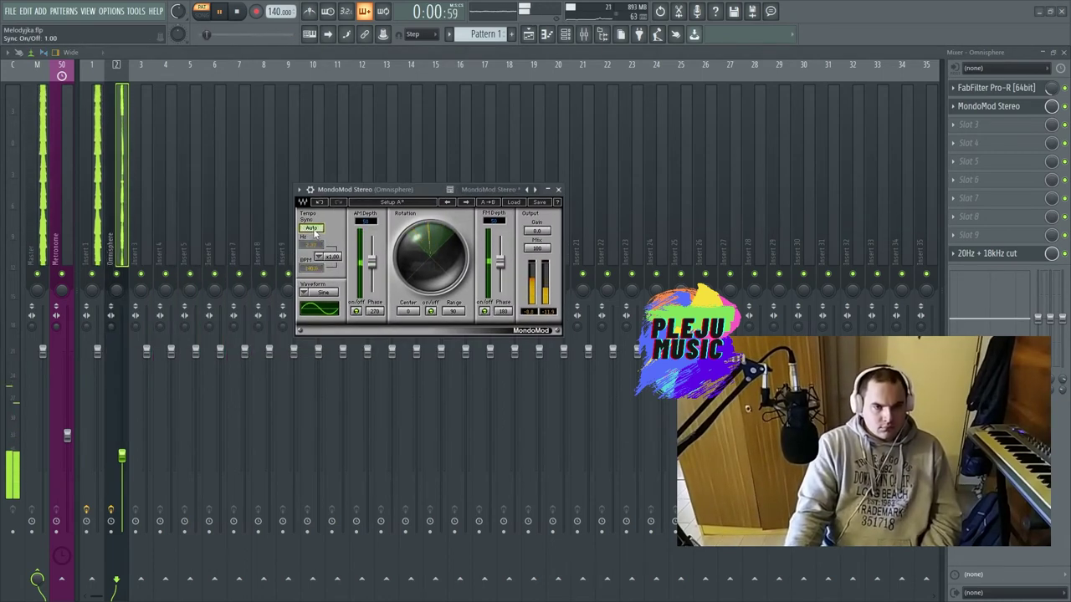
{"action": "left_click", "coordinate": [319, 256]}
{"action": "left_click", "coordinate": [334, 272]}
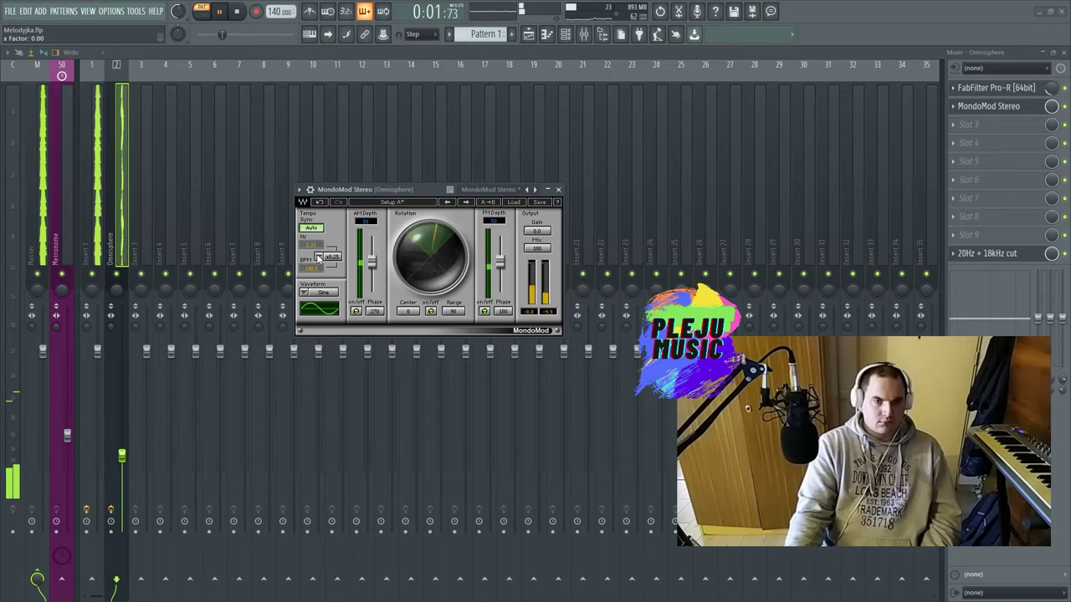
{"action": "left_click", "coordinate": [558, 189]}
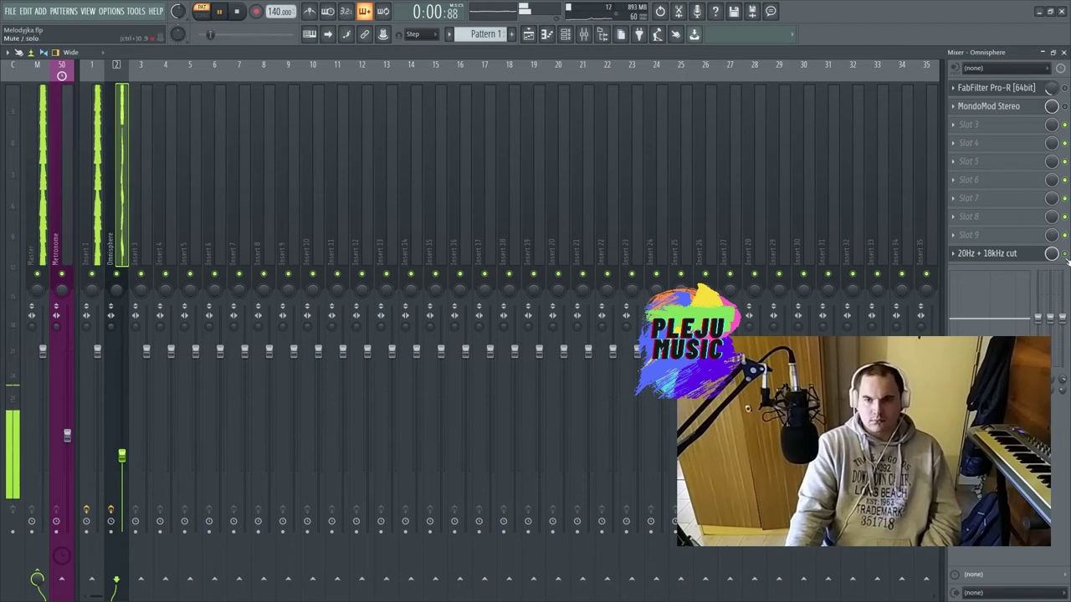
Reopen Omnisphere and advance through the bell patches from Childish Noisebell to Coiling Zim'bira 3.
{"action": "left_click", "coordinate": [566, 35]}
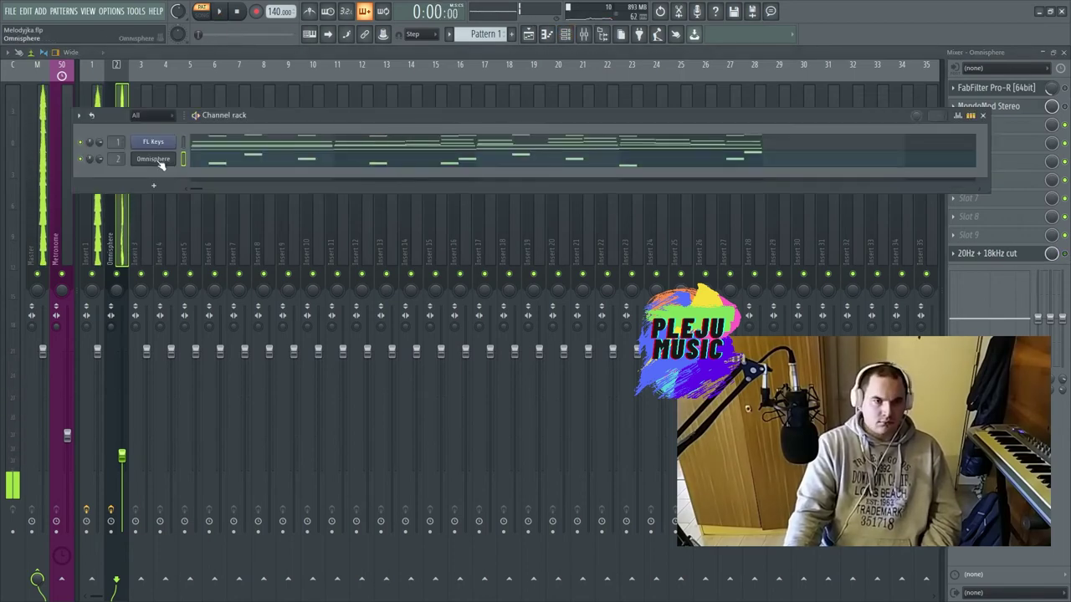
{"action": "left_click", "coordinate": [155, 159]}
{"action": "left_click", "coordinate": [283, 528]}
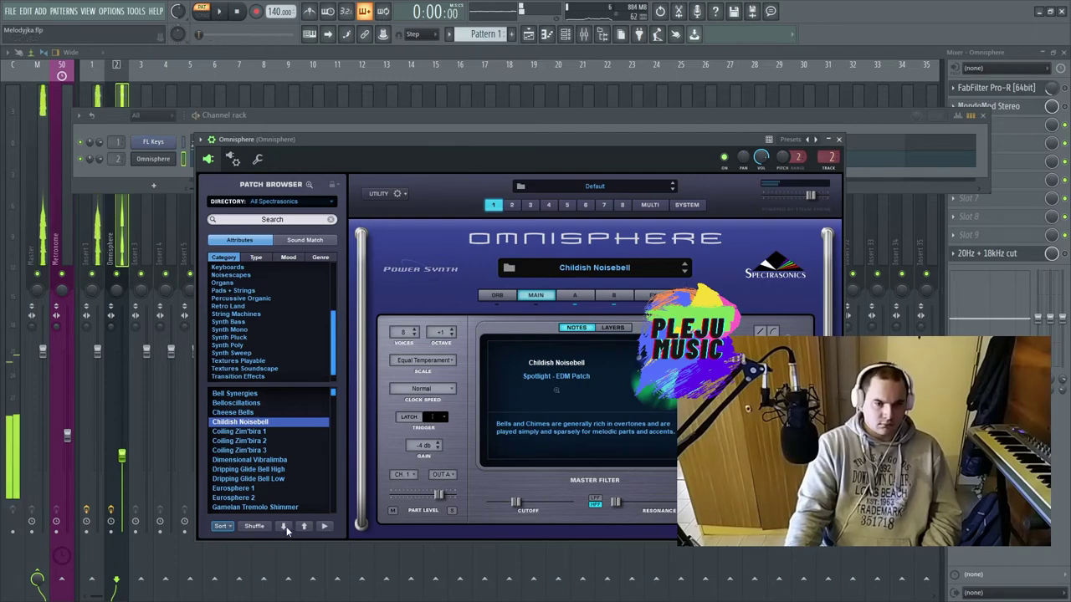
{"action": "left_click", "coordinate": [283, 527]}
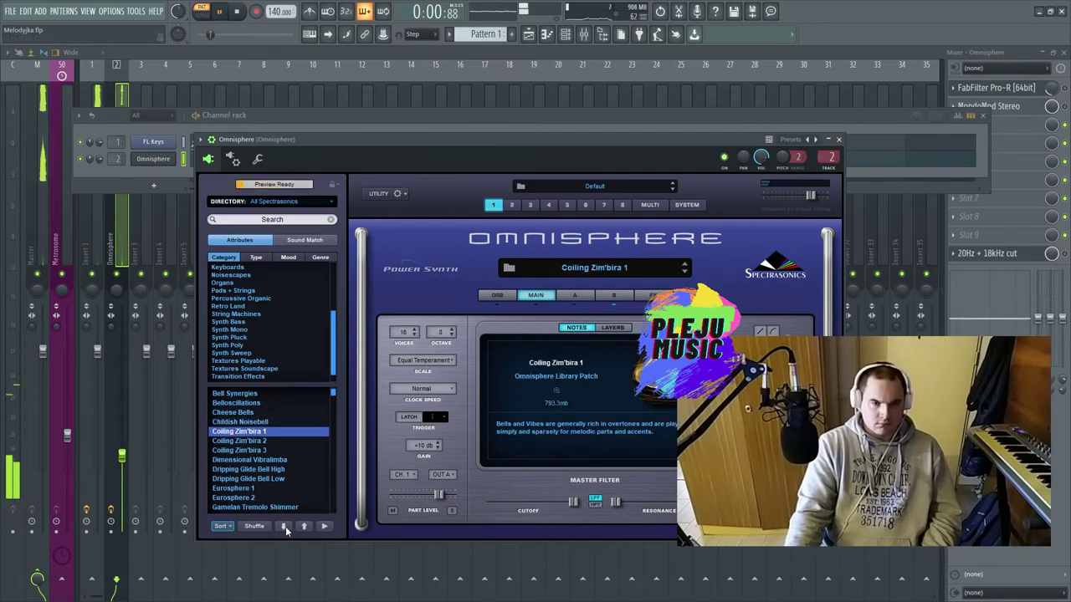
{"action": "left_click", "coordinate": [283, 527]}
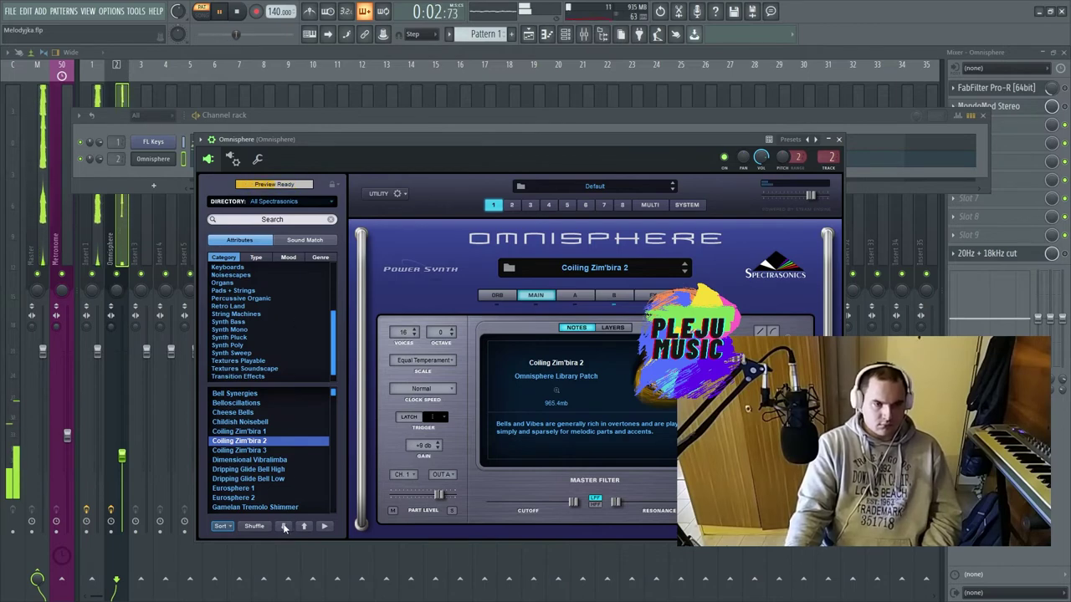
{"action": "left_click", "coordinate": [284, 527]}
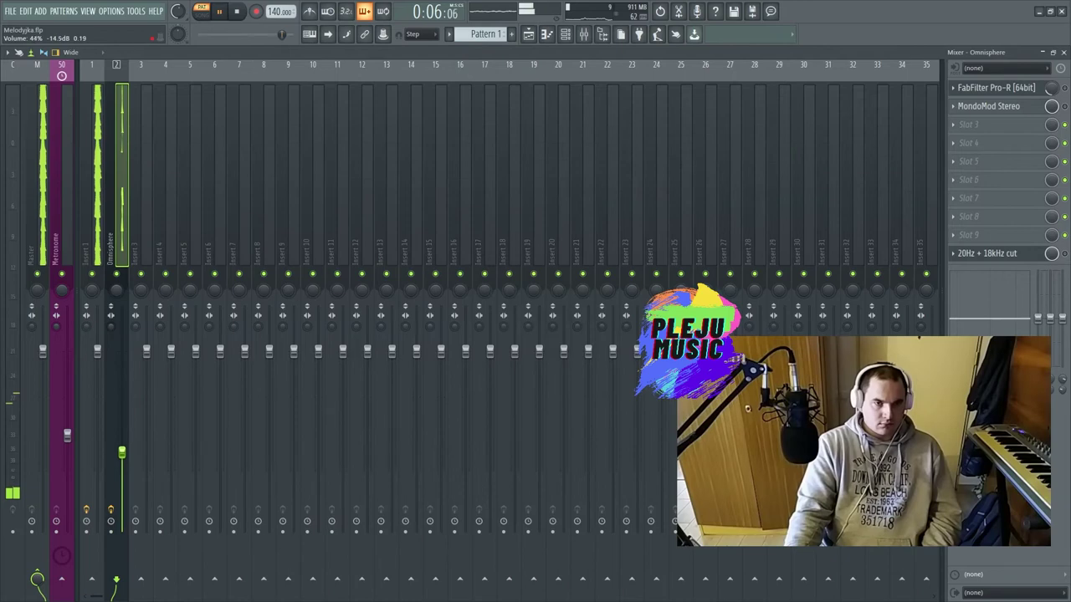
Raise the Omnisphere mixer track's volume to about 79% and lower Insert 1's volume well below its default level.
{"action": "left_click_drag", "start_coordinate": [122, 446], "coordinate": [122, 389]}
{"action": "left_click", "coordinate": [97, 352]}
{"action": "left_click_drag", "start_coordinate": [97, 355], "coordinate": [97, 408]}
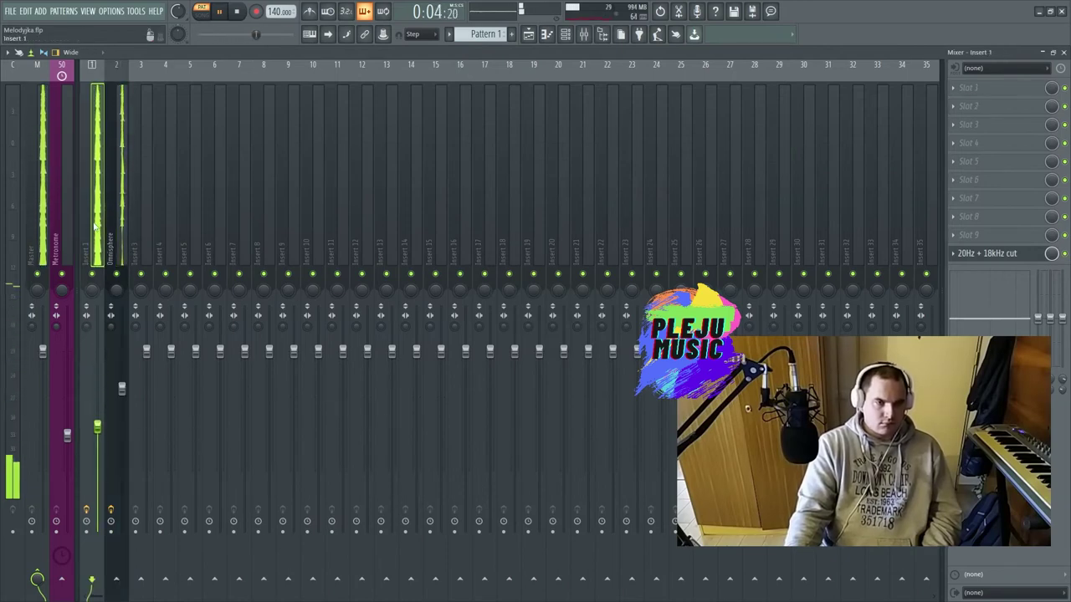
Rename mixer track Insert 1 using the Piano name preset.
{"action": "right_click", "coordinate": [99, 62]}
{"action": "left_click", "coordinate": [125, 75]}
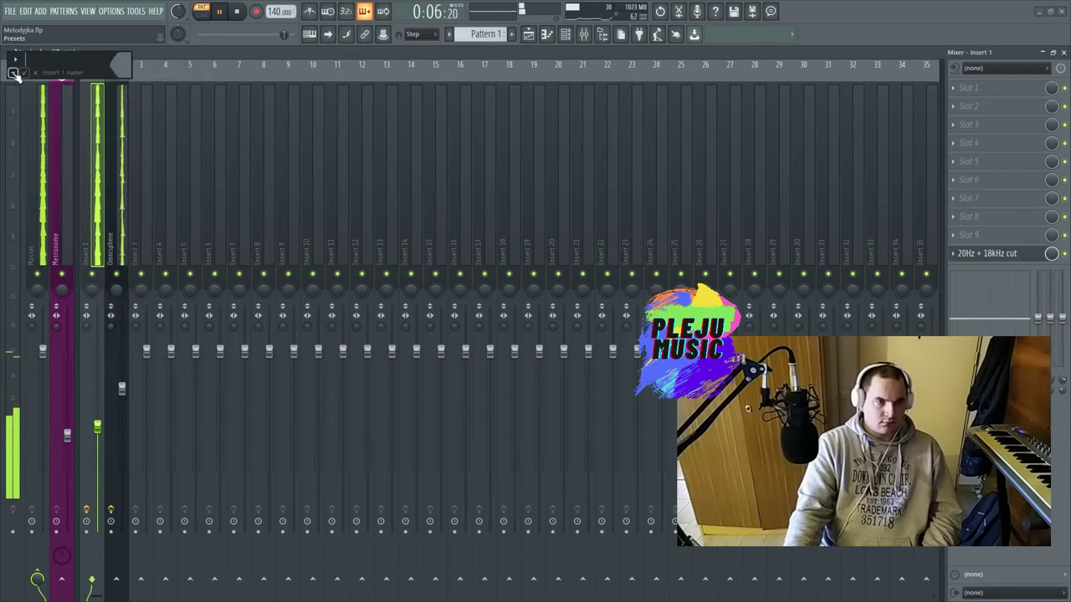
{"action": "left_click", "coordinate": [13, 73]}
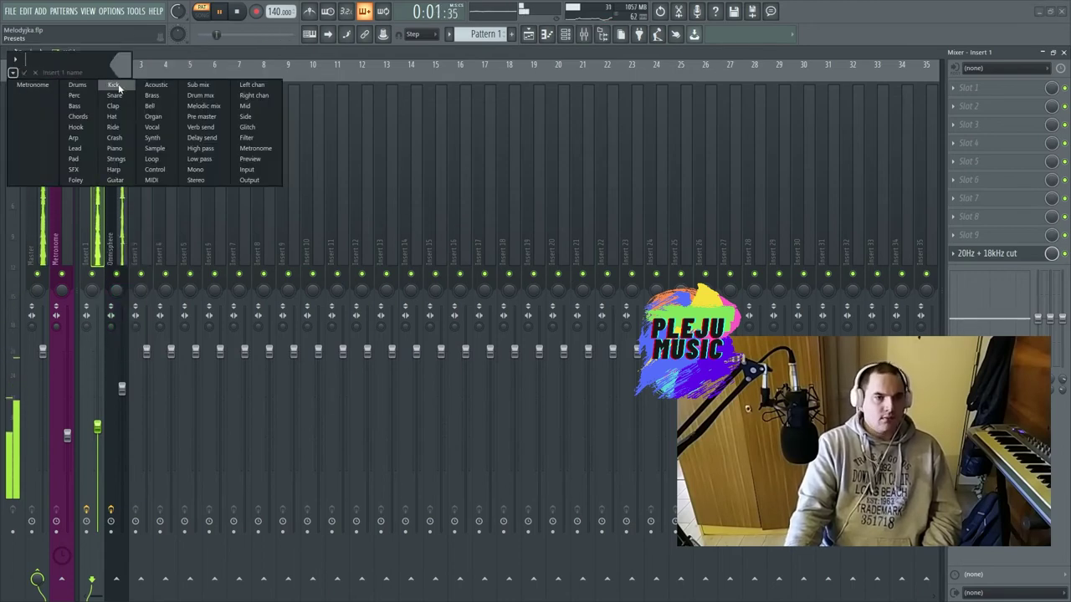
{"action": "left_click", "coordinate": [115, 148]}
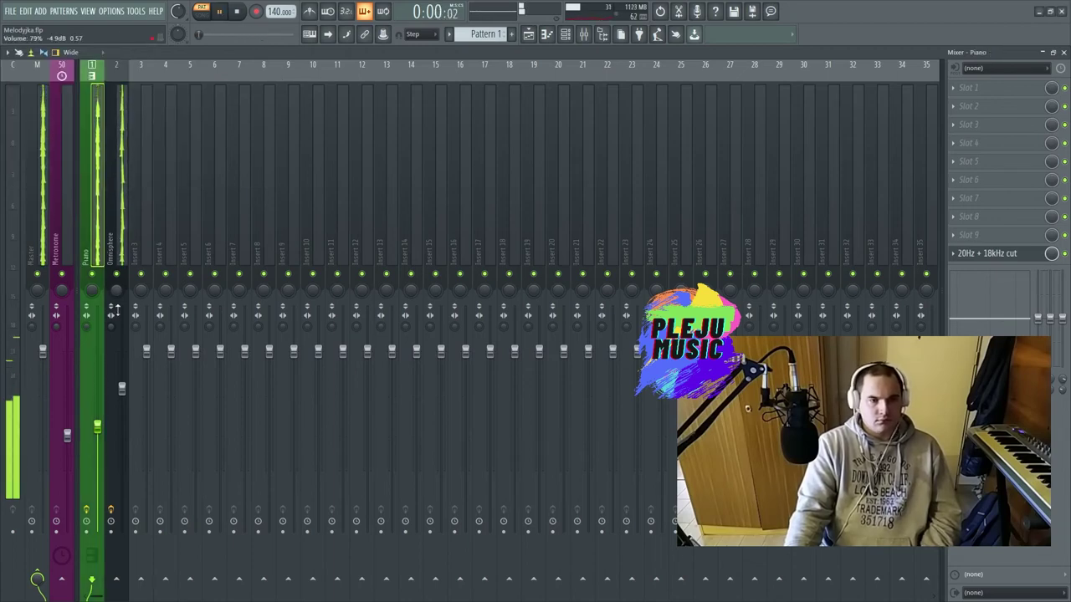
Raise the Omnisphere track's volume to nearly its default level and advance Omnisphere to the Dripping Glide Bell High patch.
{"action": "left_click_drag", "start_coordinate": [122, 390], "coordinate": [122, 379]}
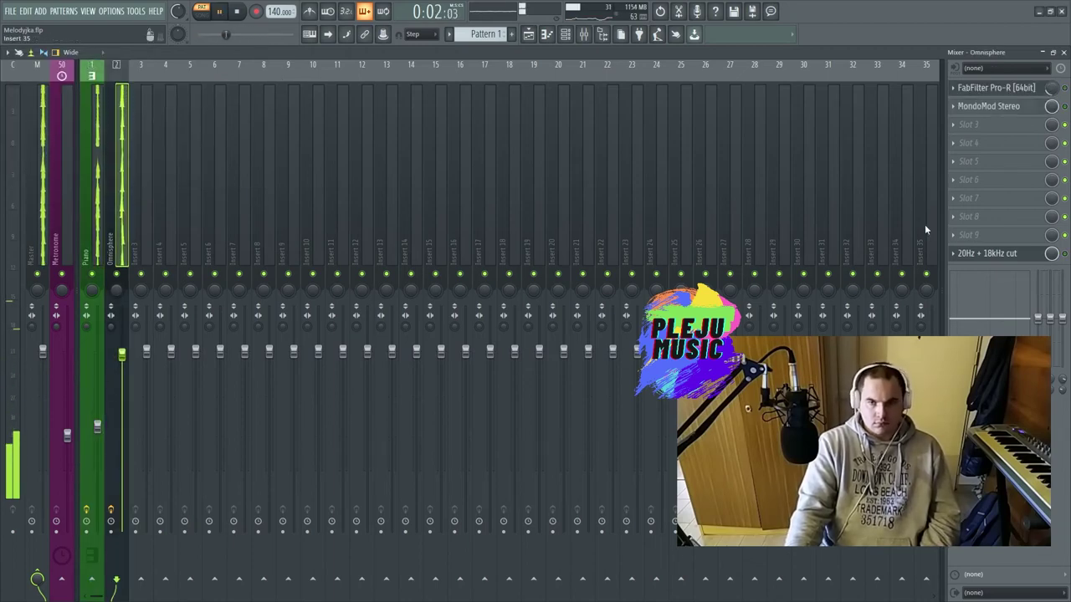
{"action": "left_click", "coordinate": [567, 33]}
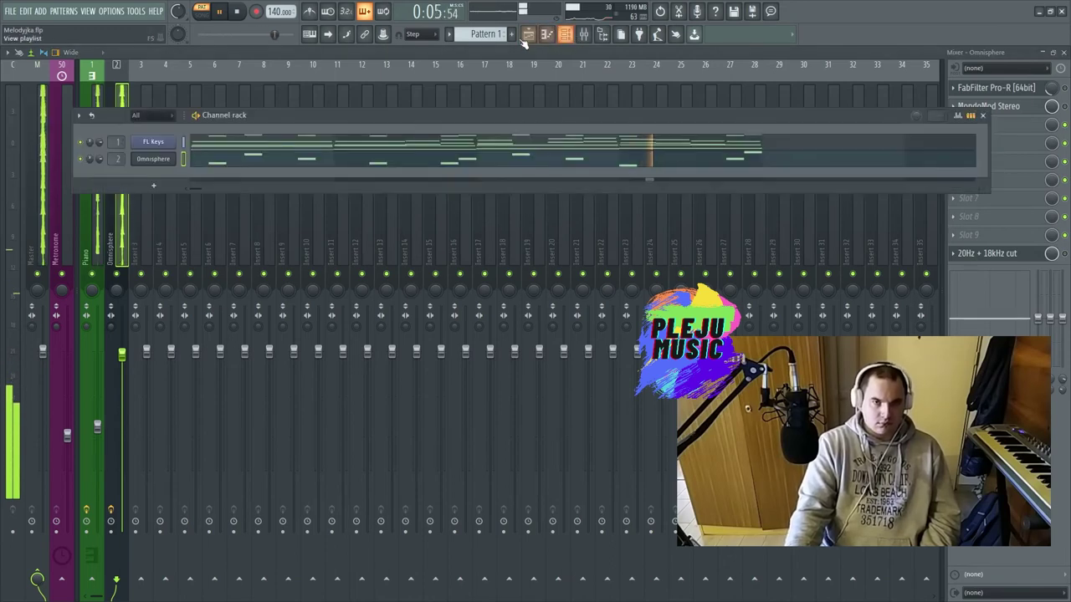
{"action": "left_click", "coordinate": [154, 159]}
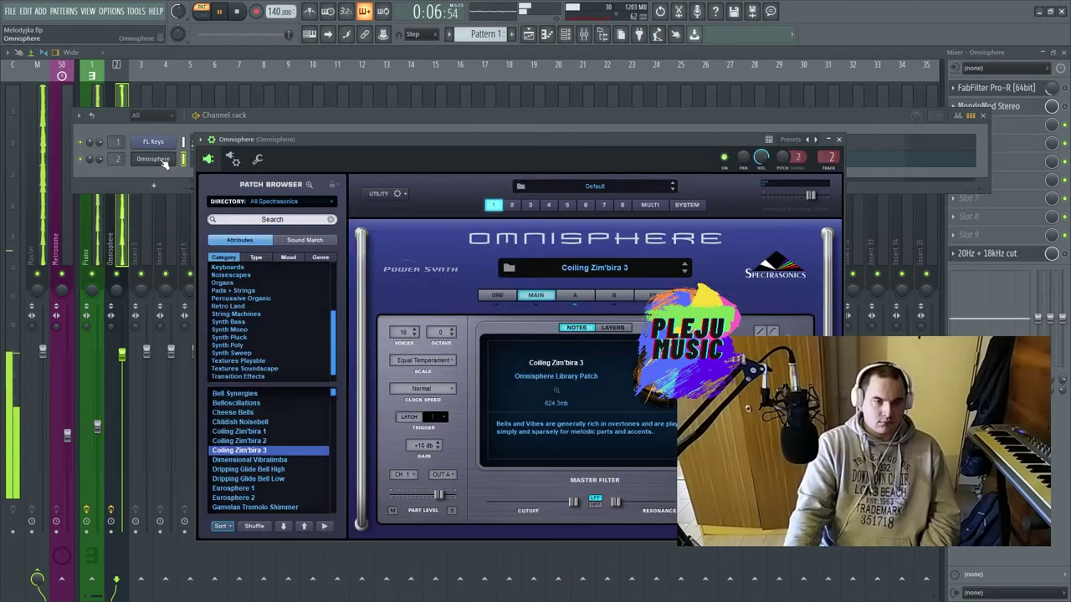
{"action": "left_click", "coordinate": [283, 528]}
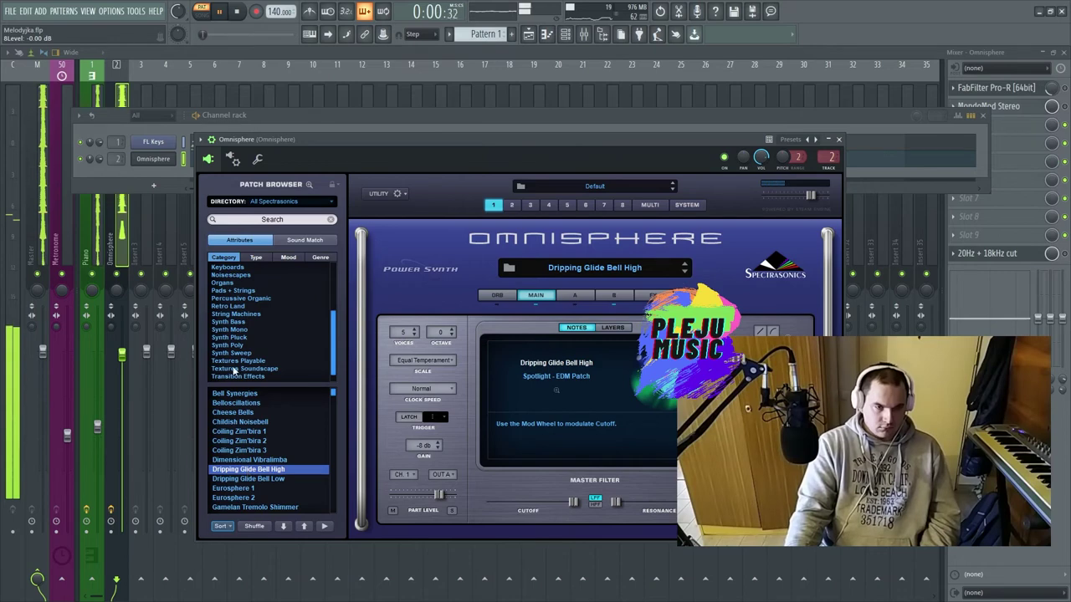
Raise the Piano mixer track's volume in stages, keeping it below the Omnisphere track's level.
{"action": "left_click_drag", "start_coordinate": [99, 426], "coordinate": [97, 403]}
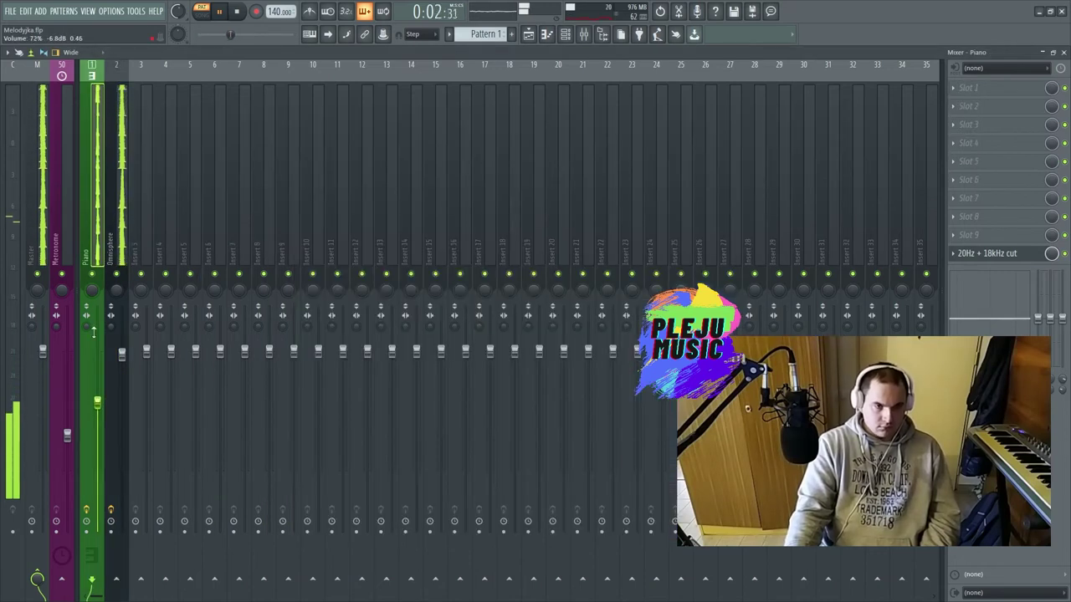
{"action": "left_click", "coordinate": [115, 244]}
{"action": "left_click_drag", "start_coordinate": [99, 402], "coordinate": [97, 388]}
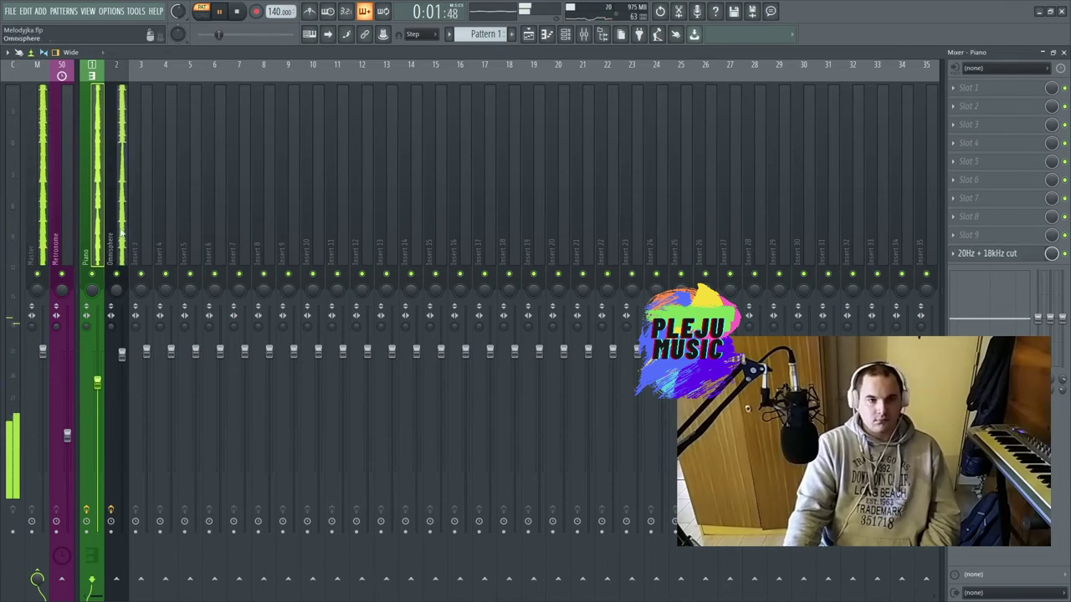
Open the EQ on the Omnisphere mixer track, raise its low-cut frequency further and close the EQ.
{"action": "left_click", "coordinate": [113, 237]}
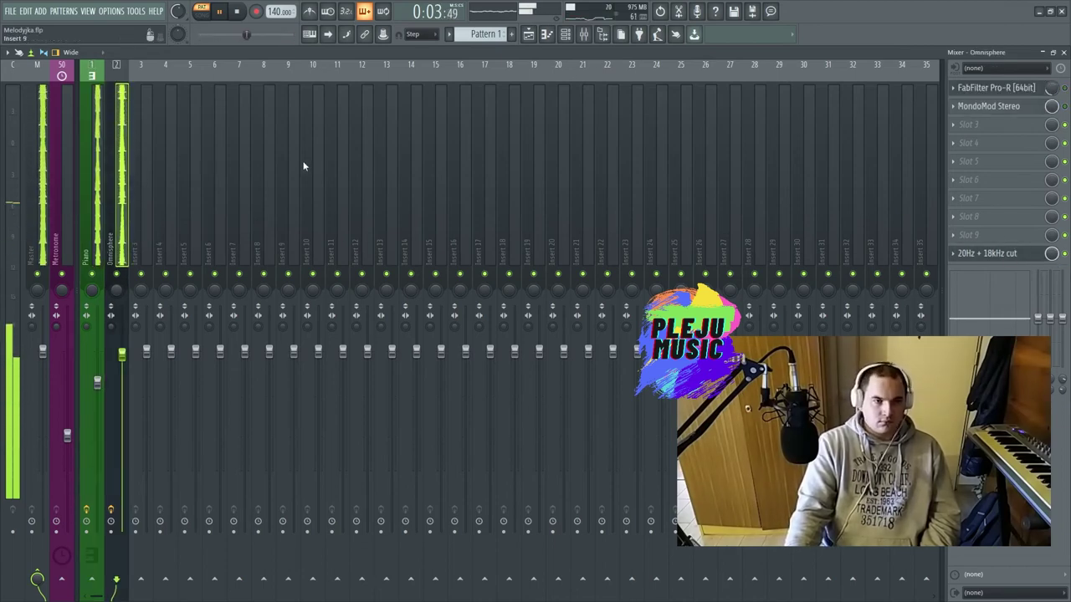
{"action": "left_click", "coordinate": [1006, 258]}
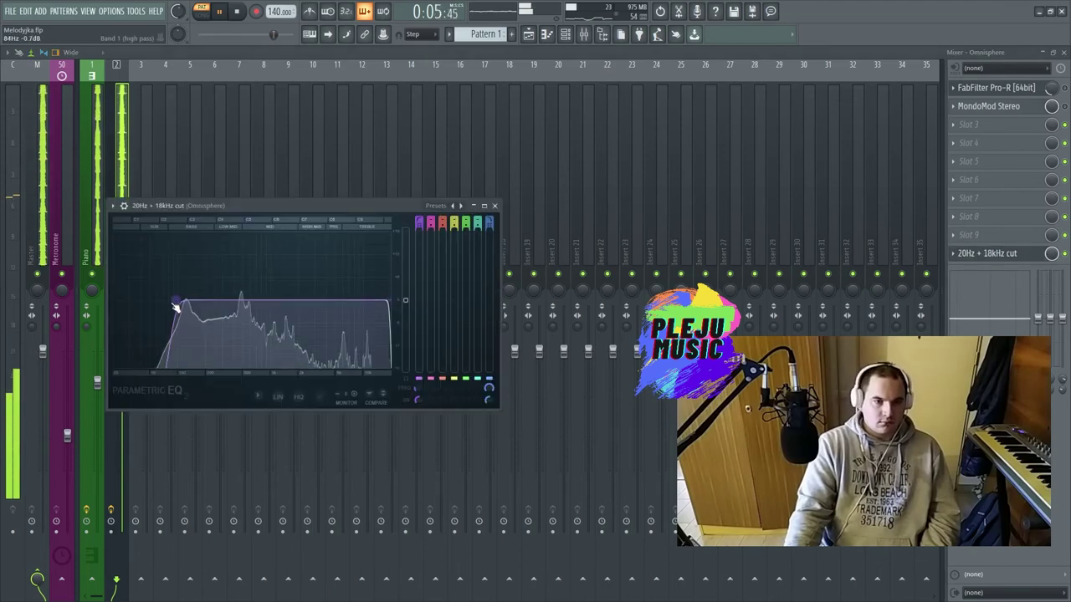
{"action": "mouse_move", "coordinate": [194, 300]}
{"action": "left_mouse_down"}
{"action": "mouse_move", "coordinate": [232, 306]}
{"action": "mouse_move", "coordinate": [213, 300]}
{"action": "left_mouse_up"}
{"action": "left_click", "coordinate": [495, 206]}
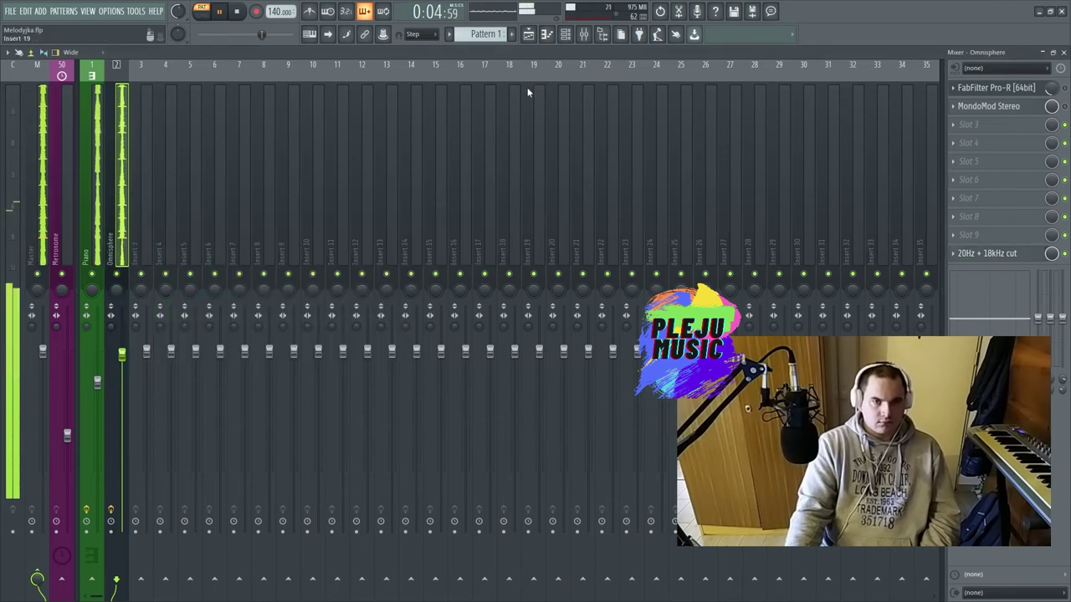
Open the Omnisphere channel's notes in the piano roll and play the pattern.
{"action": "left_click", "coordinate": [565, 35]}
{"action": "right_click", "coordinate": [157, 164]}
{"action": "left_click", "coordinate": [165, 163]}
{"action": "right_click", "coordinate": [153, 163]}
{"action": "left_click", "coordinate": [188, 163]}
{"action": "key", "text": "space"}
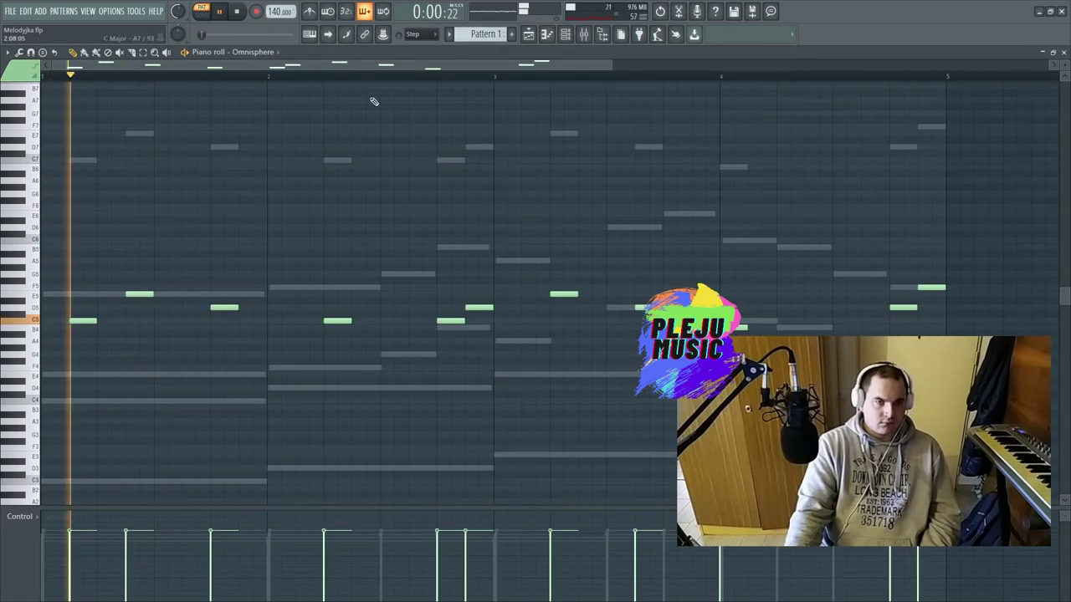
{"action": "left_click", "coordinate": [428, 37]}
{"action": "left_click", "coordinate": [413, 124]}
{"action": "key", "text": "z"}
{"action": "left_click_drag", "start_coordinate": [222, 323], "coordinate": [46, 381]}
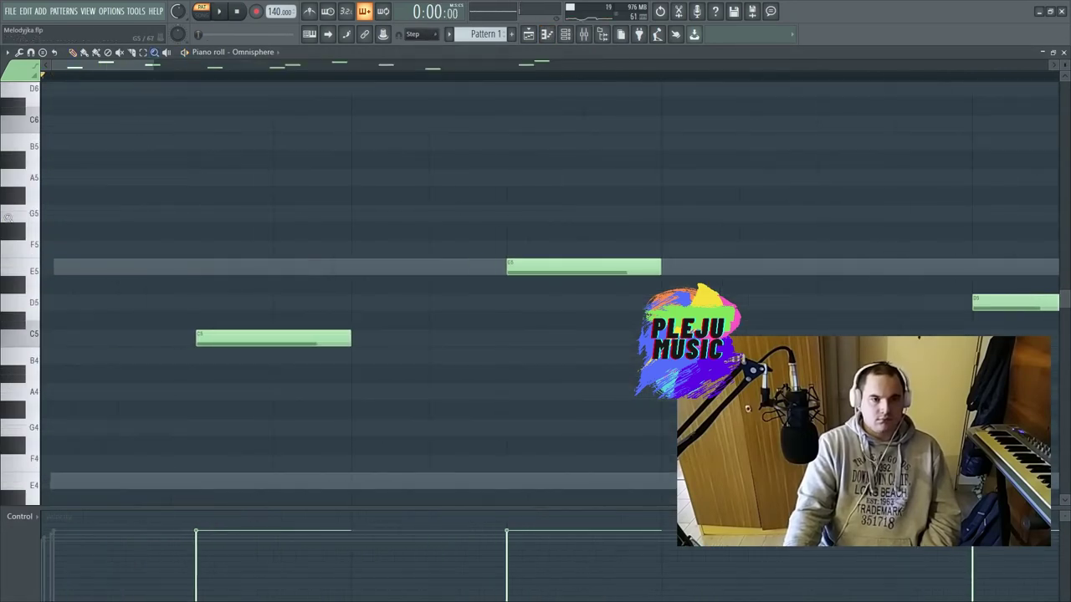
{"action": "right_click", "coordinate": [284, 188]}
{"action": "left_click", "coordinate": [299, 202]}
{"action": "right_click", "coordinate": [212, 336]}
{"action": "key", "text": "ctrl+z"}
{"action": "scroll", "coordinate": [151, 68], "scroll_direction": "down", "scroll_amount": 4}
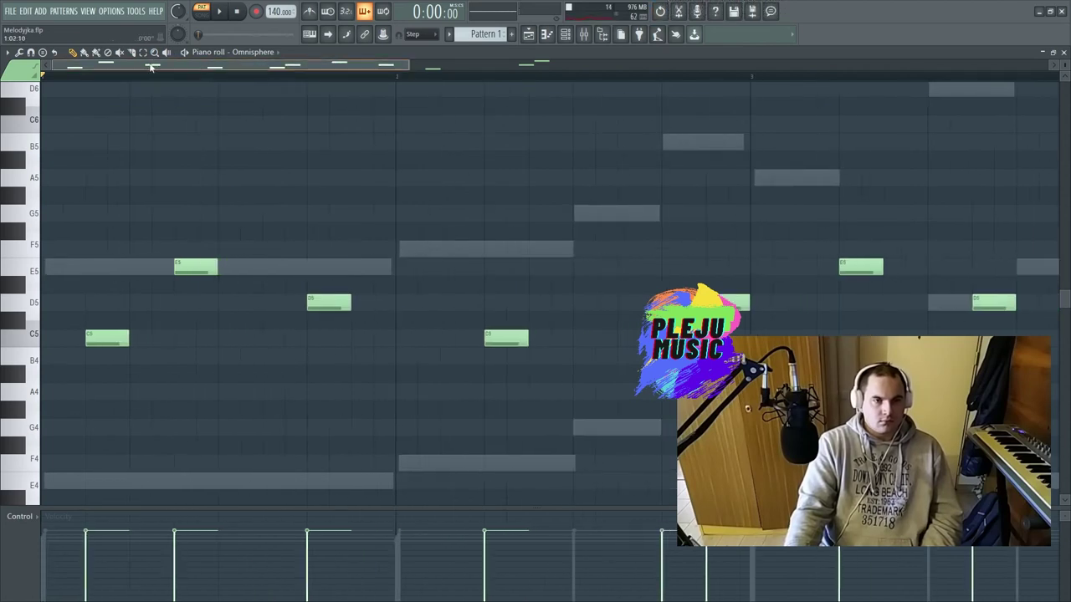
Add a C5 note at the start of bar 1 and a D5 note on the third beat of bar 2.
{"action": "left_click_drag", "start_coordinate": [87, 338], "coordinate": [47, 341]}
{"action": "key", "text": "space"}
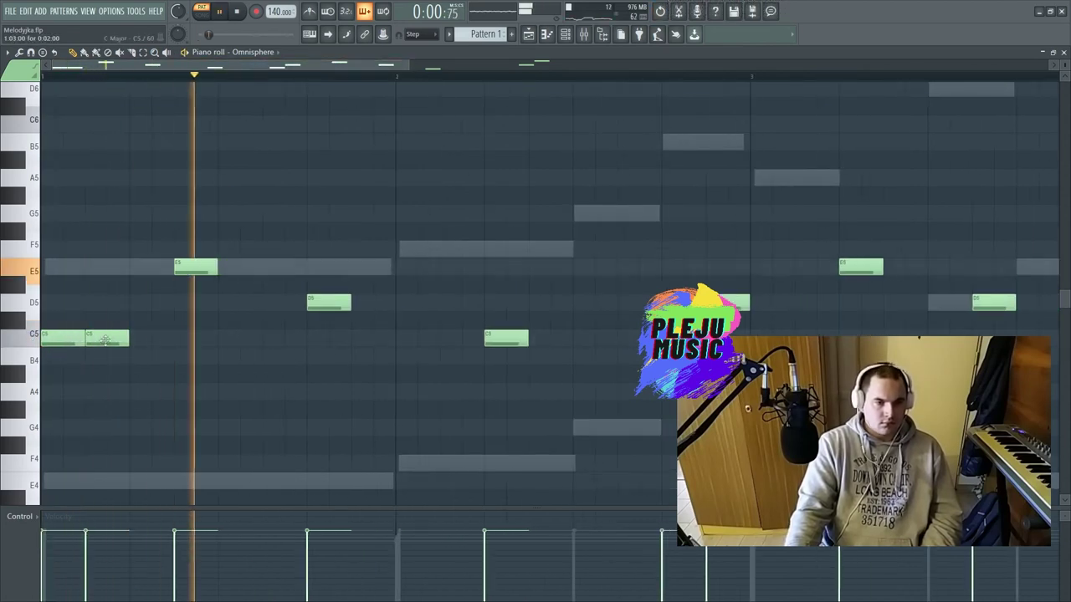
{"action": "key", "text": "space"}
{"action": "key", "text": "space"}
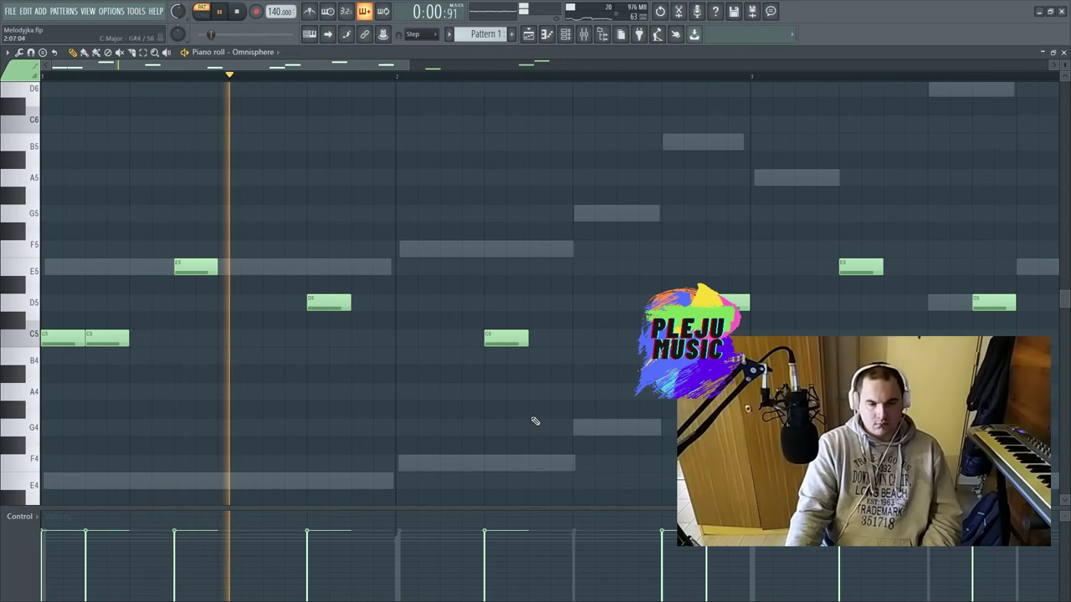
{"action": "left_click", "coordinate": [574, 303]}
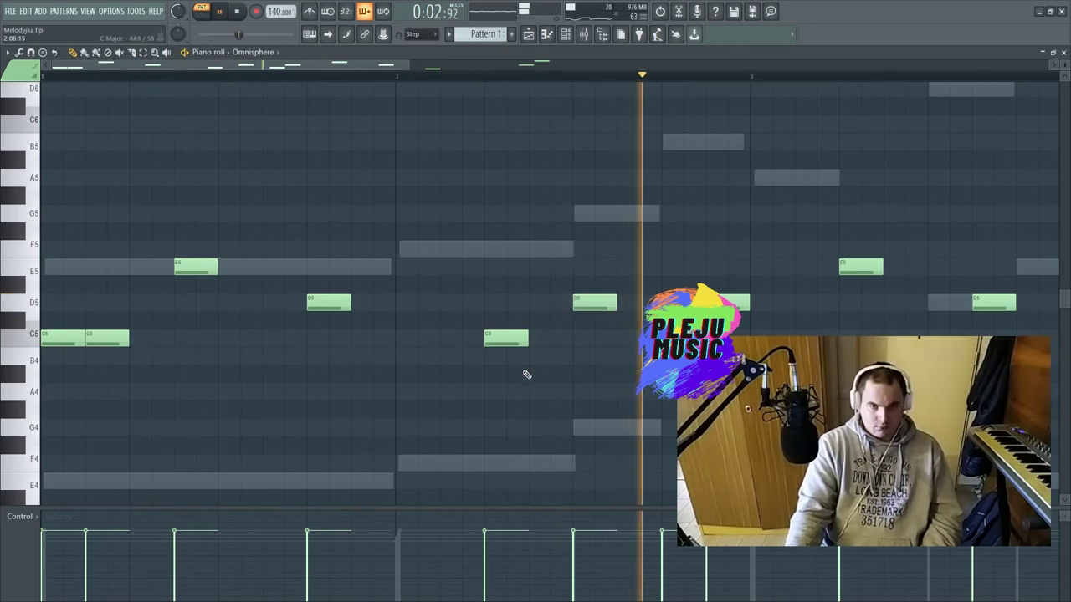
Add a C5 note on the third beat of bar 4 in the Omnisphere part.
{"action": "left_click_drag", "start_coordinate": [354, 66], "coordinate": [612, 68]}
{"action": "left_click", "coordinate": [87, 107]}
{"action": "scroll", "coordinate": [380, 67], "scroll_direction": "right", "scroll_amount": 4}
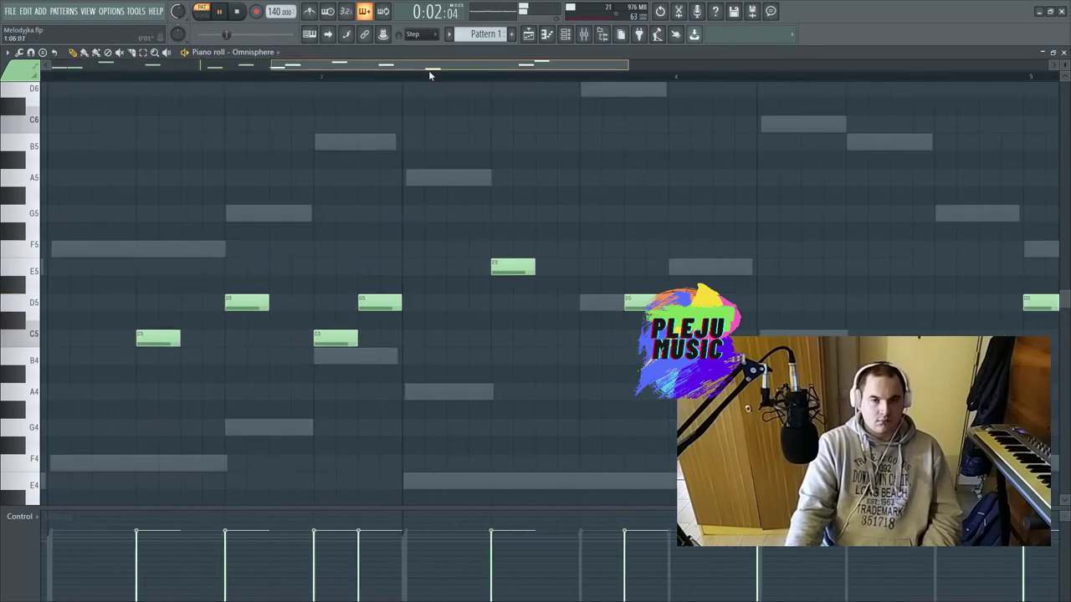
{"action": "left_click_drag", "start_coordinate": [288, 87], "coordinate": [418, 105]}
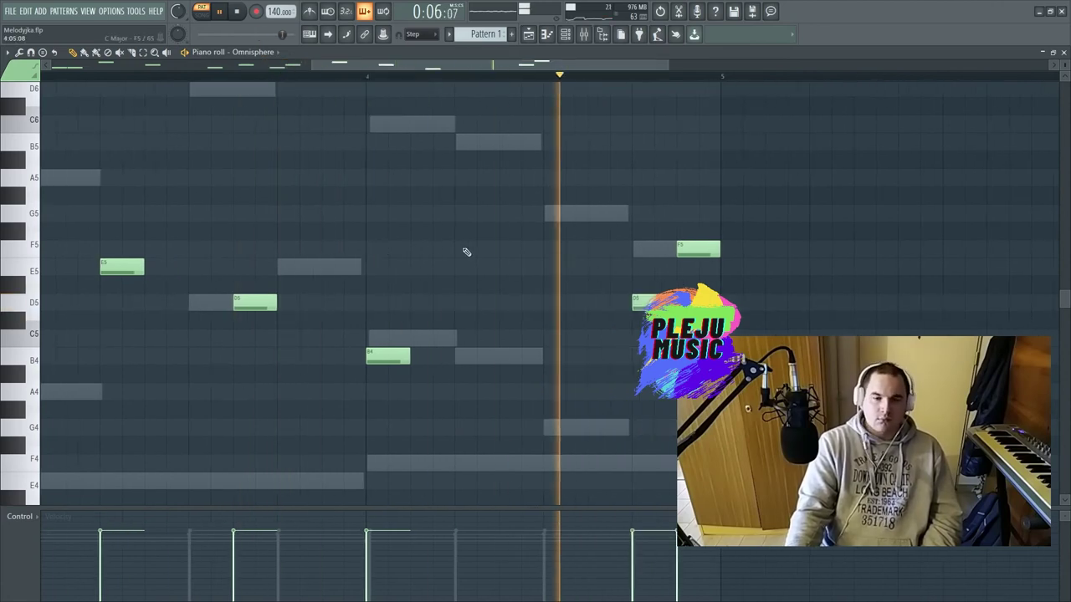
{"action": "left_click_drag", "start_coordinate": [417, 63], "coordinate": [152, 90]}
{"action": "left_click_drag", "start_coordinate": [215, 71], "coordinate": [536, 88]}
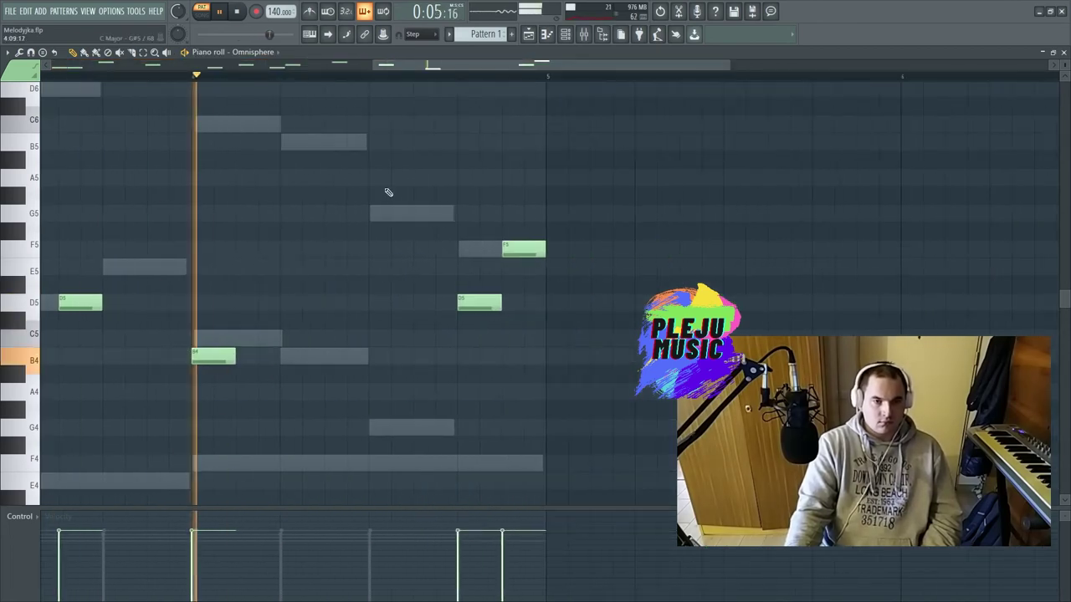
{"action": "left_click", "coordinate": [387, 178]}
{"action": "right_click", "coordinate": [384, 181]}
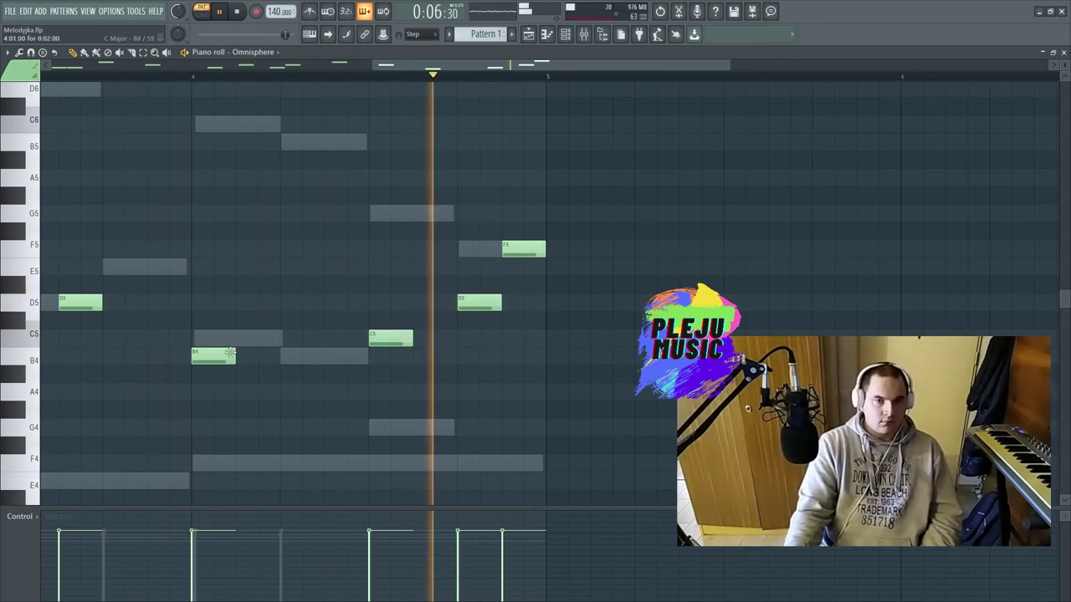
{"action": "left_click_drag", "start_coordinate": [456, 68], "coordinate": [181, 69]}
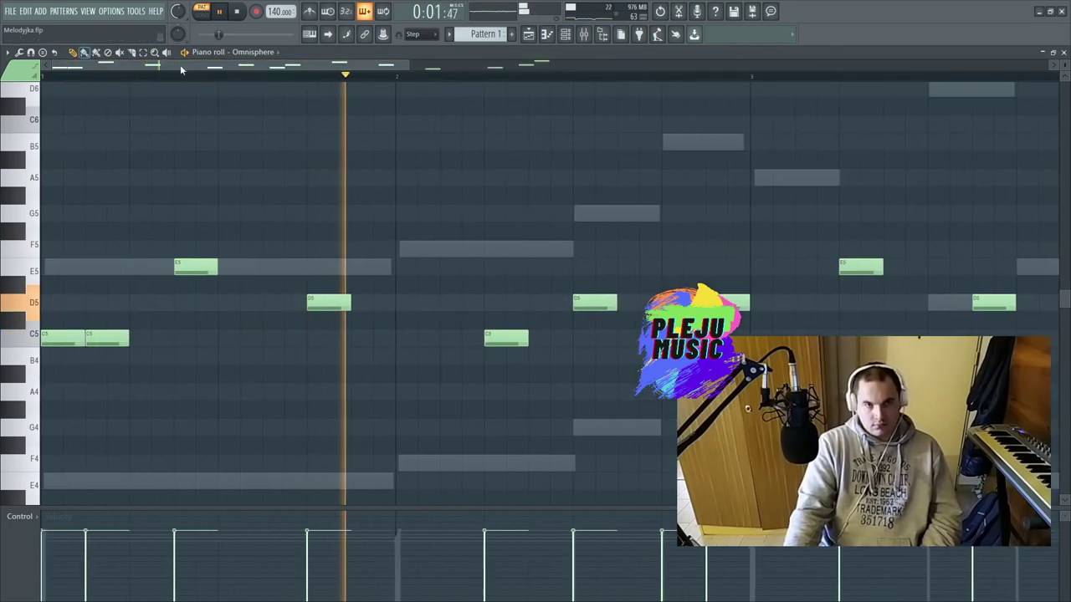
Stop playback and select the Piano track in the mixer.
{"action": "left_click", "coordinate": [585, 36]}
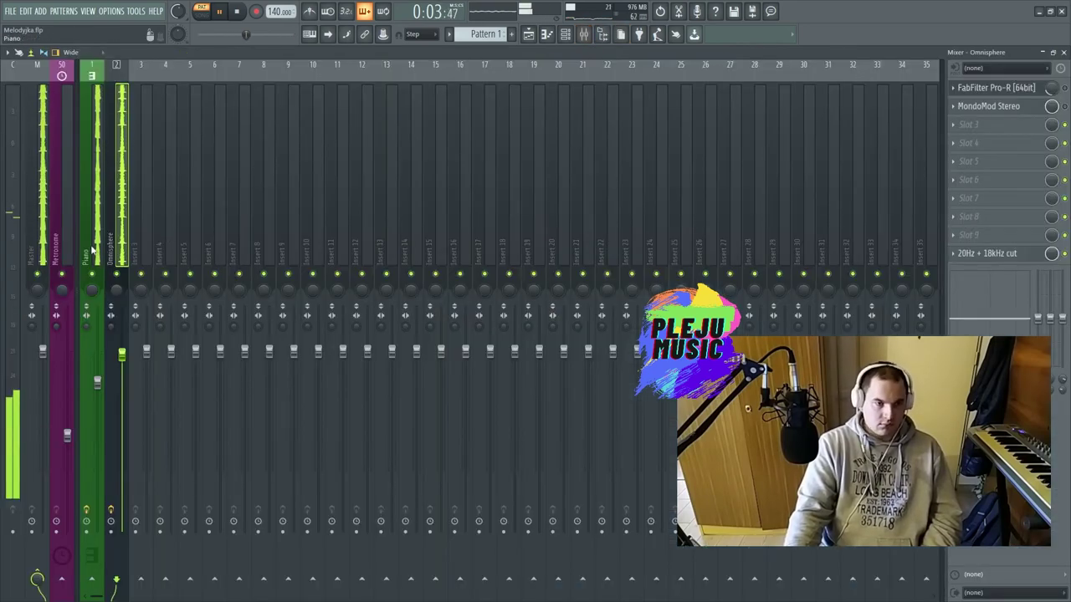
{"action": "left_click", "coordinate": [239, 12]}
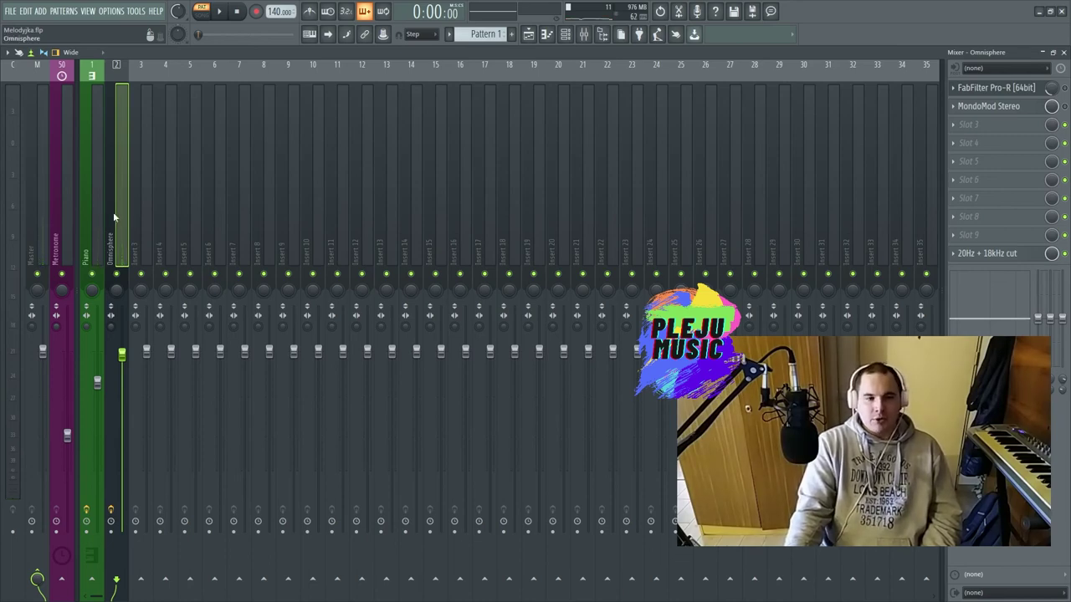
{"action": "left_click", "coordinate": [90, 190]}
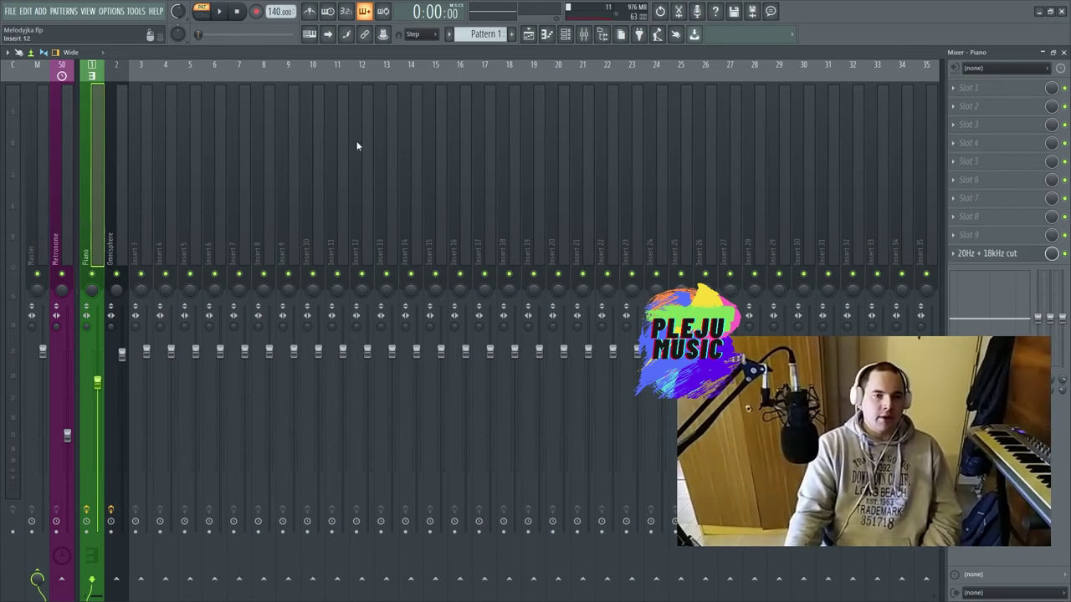
Replace the FL Keys instrument on the first channel with Sytrus.
{"action": "left_click", "coordinate": [565, 34]}
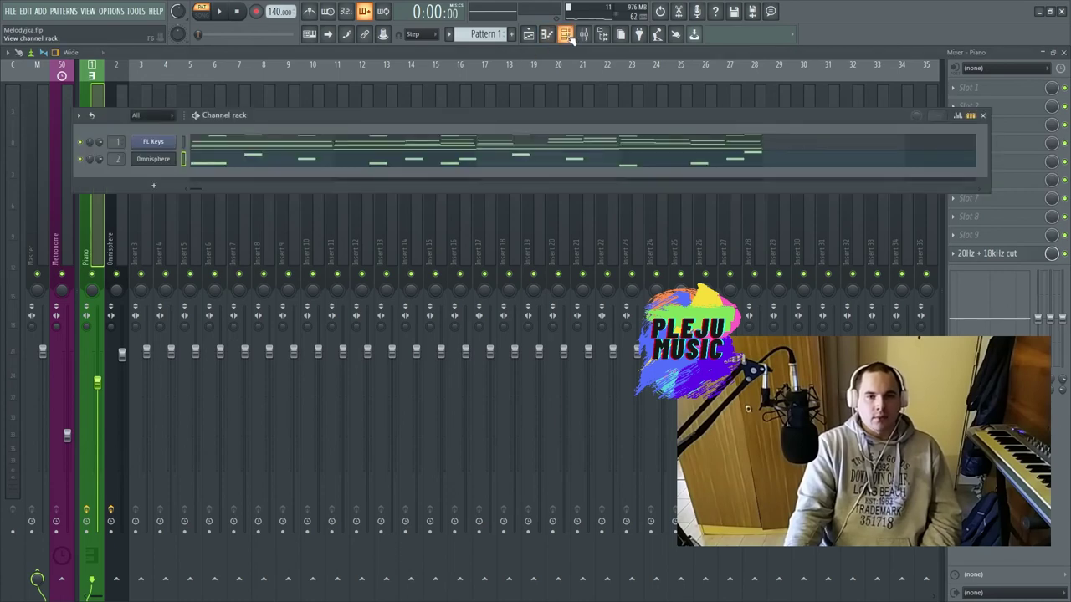
{"action": "right_click", "coordinate": [167, 143]}
{"action": "mouse_move", "coordinate": [208, 230]}
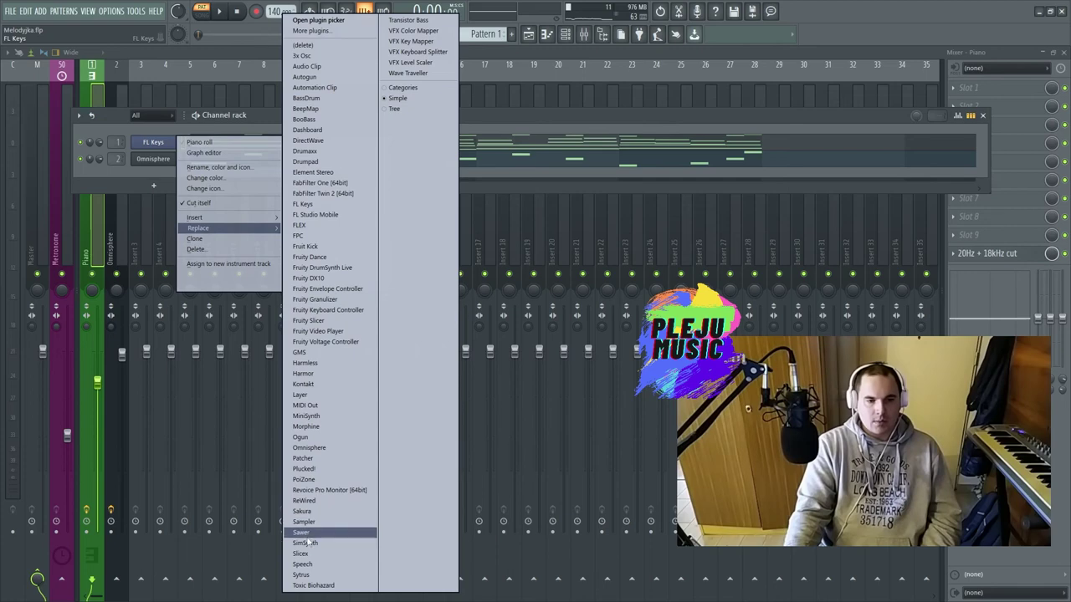
{"action": "left_click", "coordinate": [306, 576]}
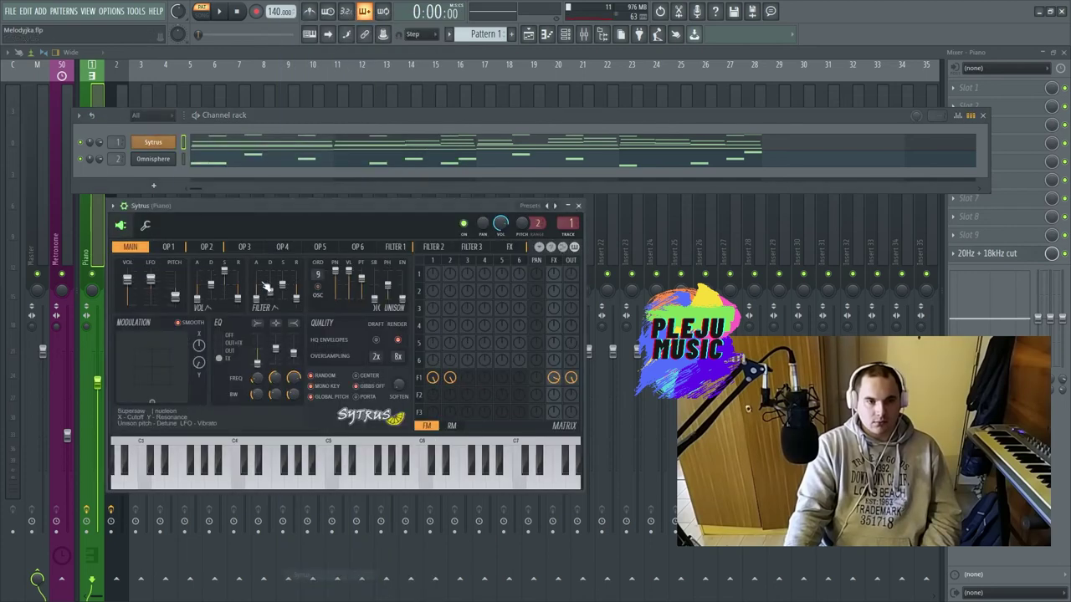
Load the Plunk preset in Sytrus and play the pattern.
{"action": "left_click", "coordinate": [528, 208]}
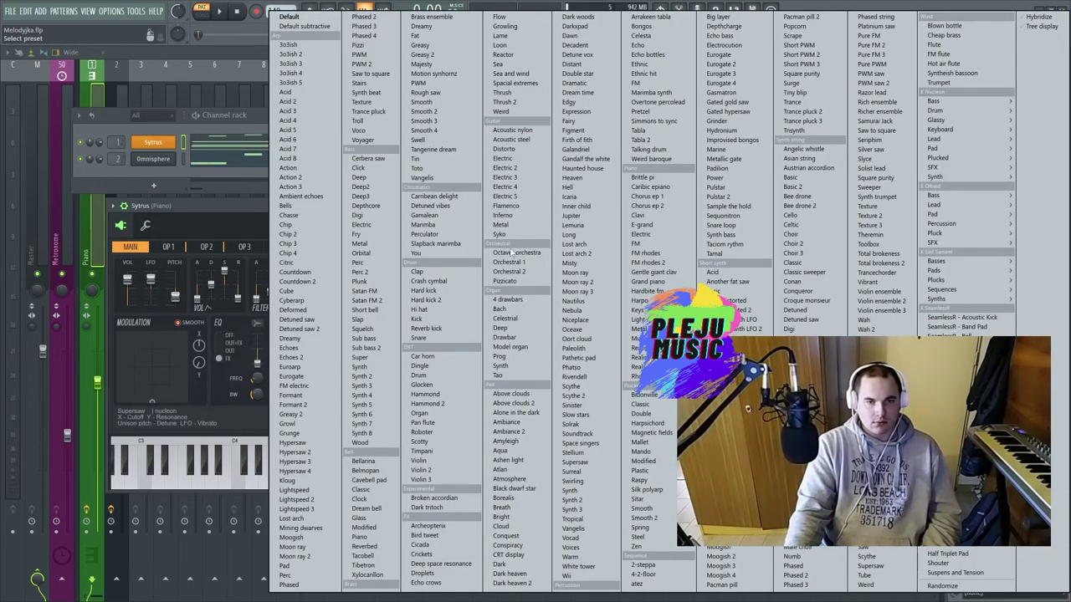
{"action": "left_click", "coordinate": [376, 285]}
{"action": "key", "text": "space"}
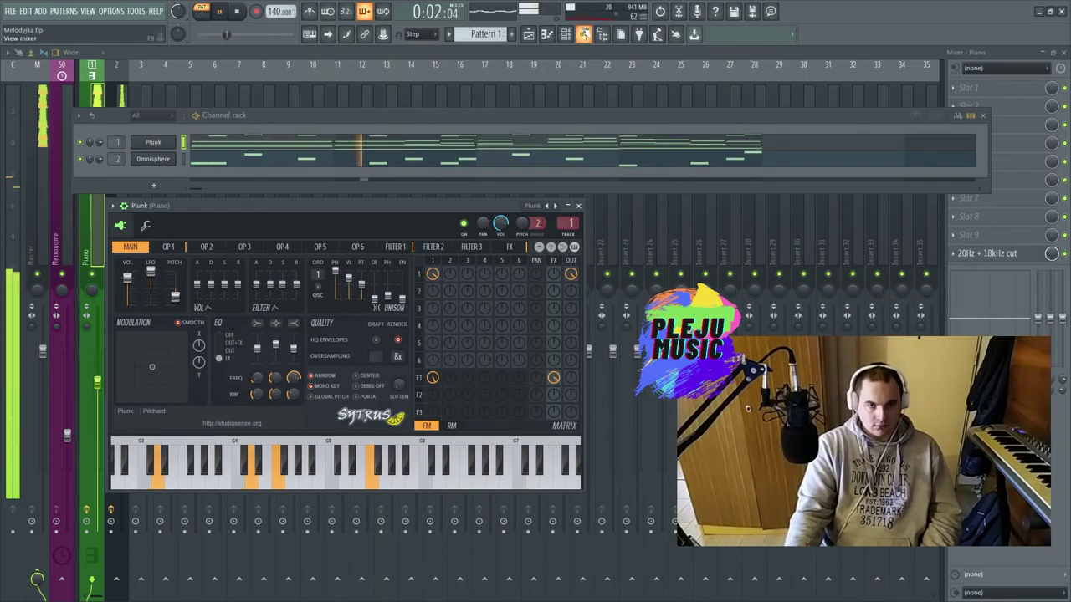
Lower the Piano mixer track's volume well below the Omnisphere track's level and reopen Sytrus.
{"action": "left_click", "coordinate": [583, 33]}
{"action": "left_click_drag", "start_coordinate": [98, 391], "coordinate": [97, 444]}
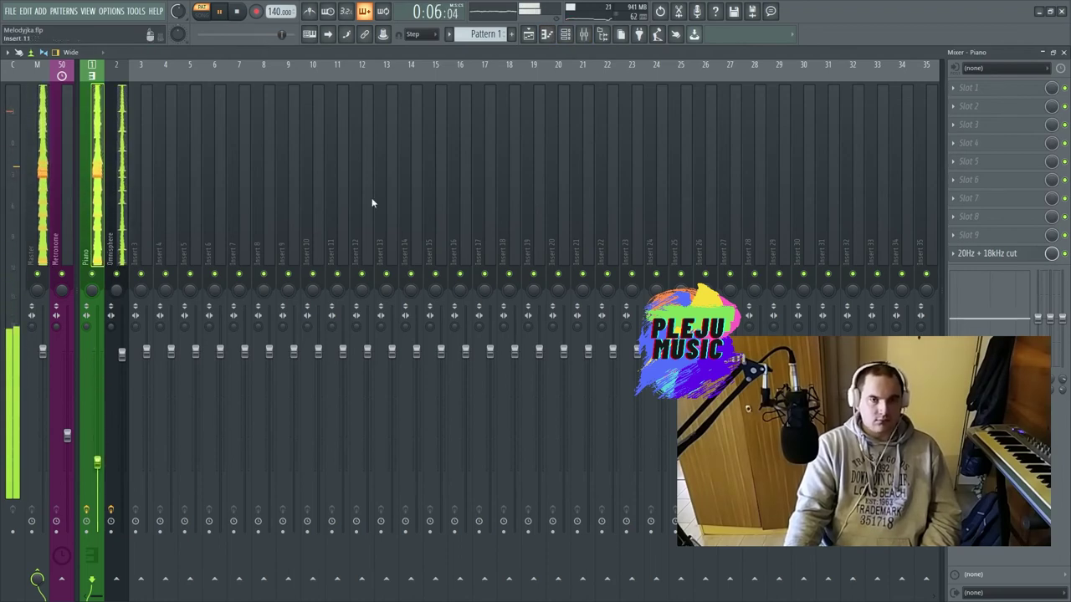
{"action": "left_click", "coordinate": [567, 35]}
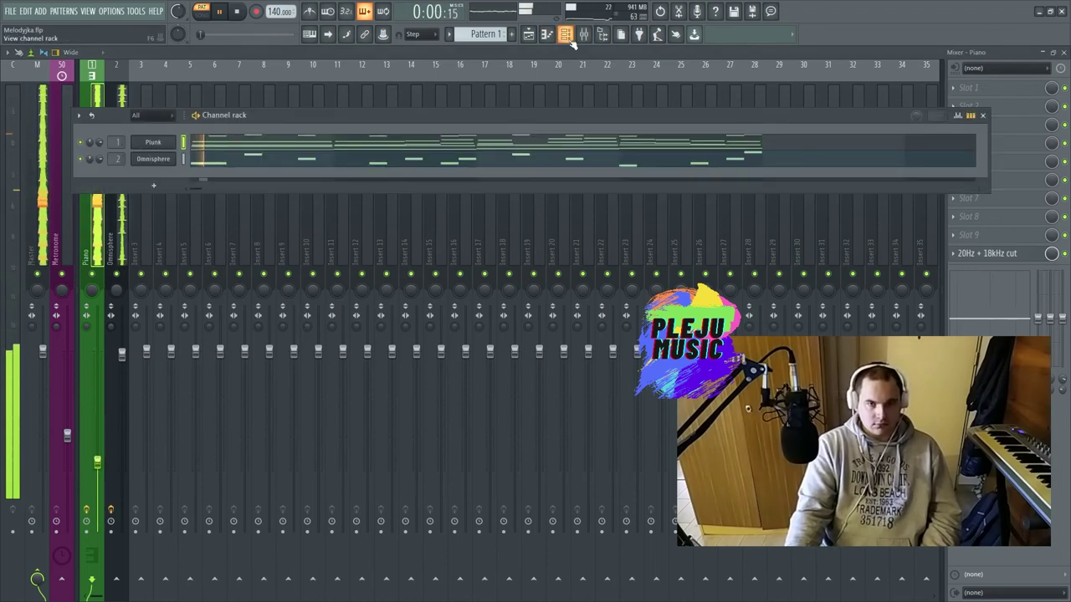
{"action": "left_click", "coordinate": [153, 142]}
Audition the bass presets following Plunk in Sytrus one by one, up to Synth 5.
{"action": "left_click", "coordinate": [555, 205]}
{"action": "left_click", "coordinate": [555, 206]}
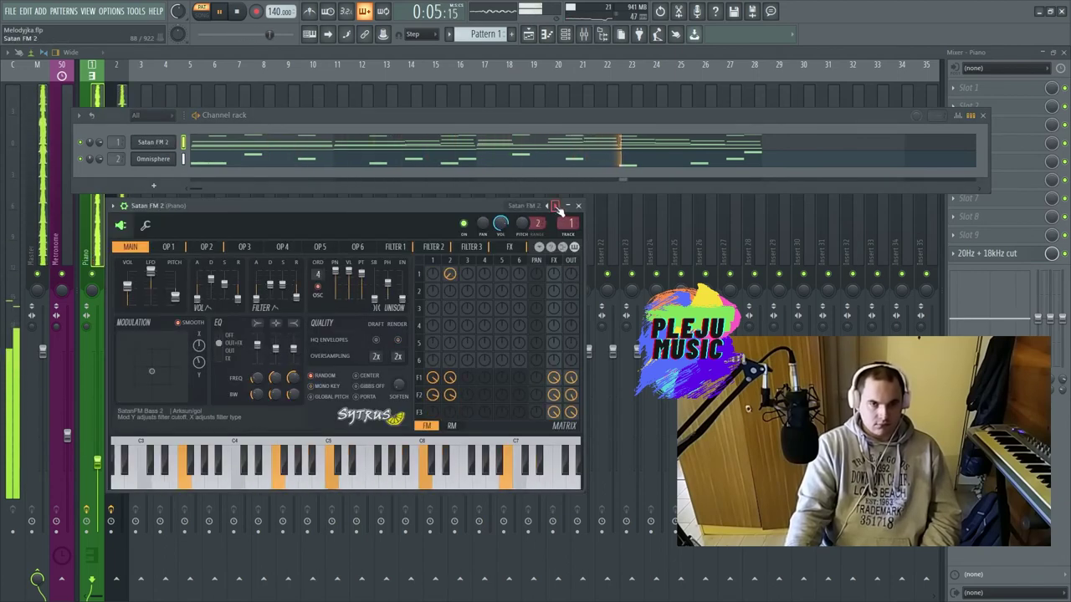
{"action": "left_click", "coordinate": [556, 206]}
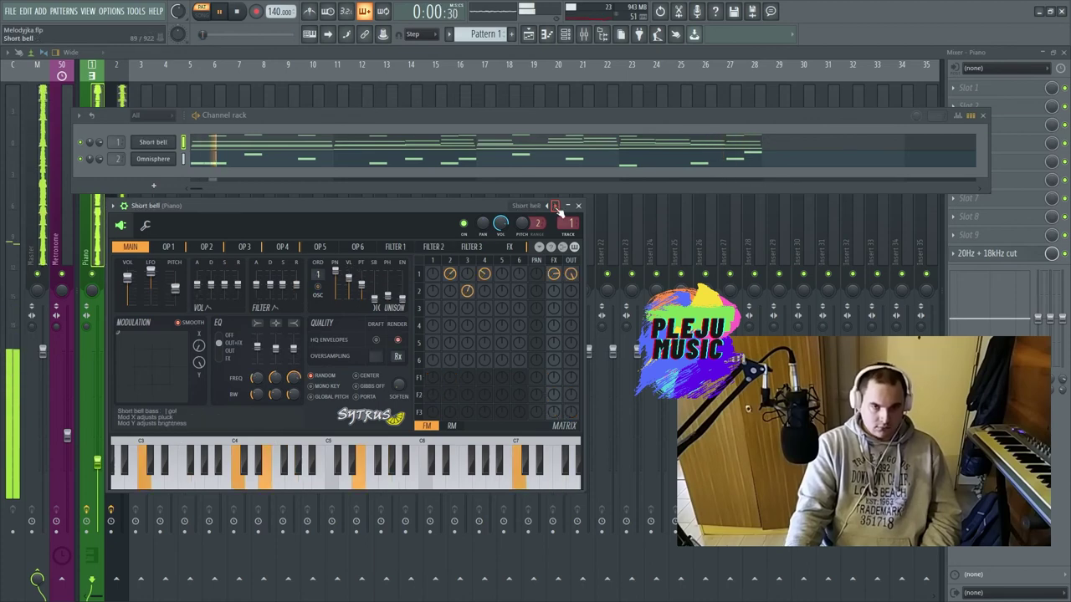
{"action": "left_click", "coordinate": [555, 206]}
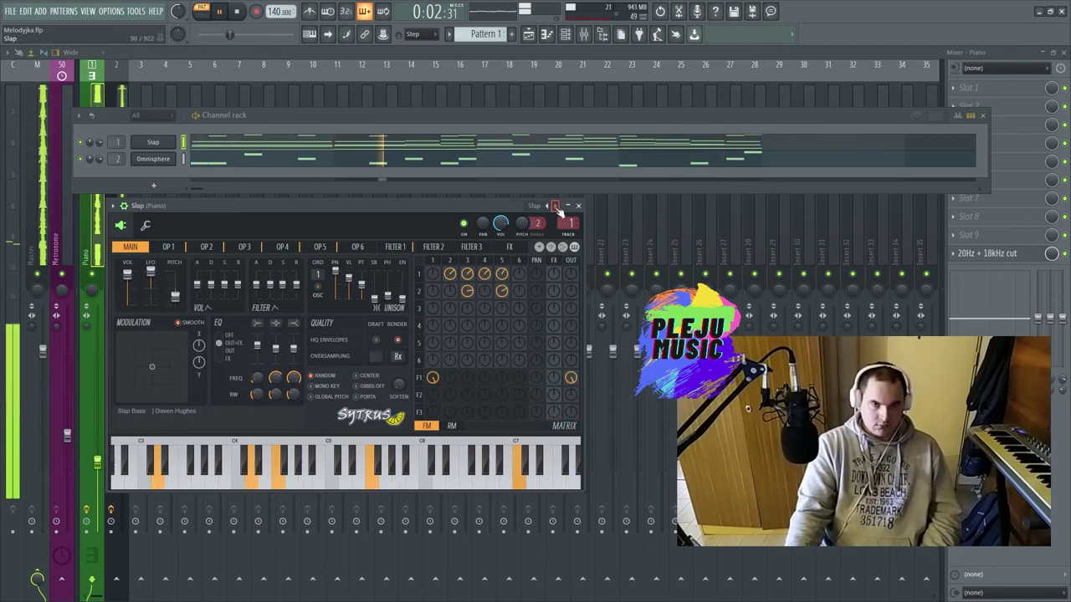
{"action": "left_click", "coordinate": [555, 205]}
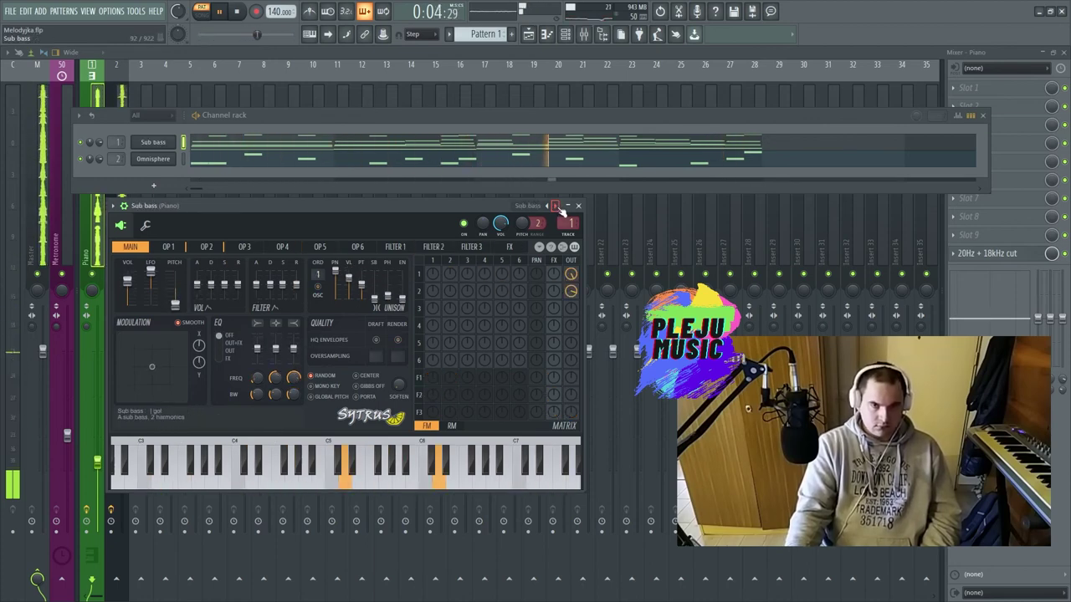
{"action": "left_click", "coordinate": [555, 206]}
{"action": "left_click", "coordinate": [555, 206]}
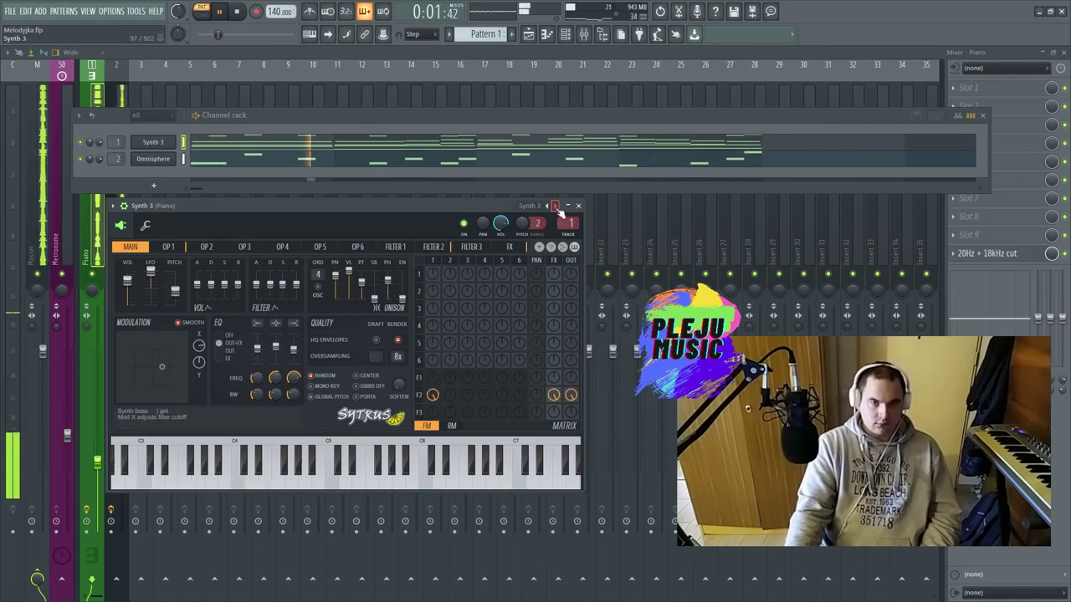
{"action": "left_click", "coordinate": [555, 206]}
{"action": "left_click", "coordinate": [556, 206]}
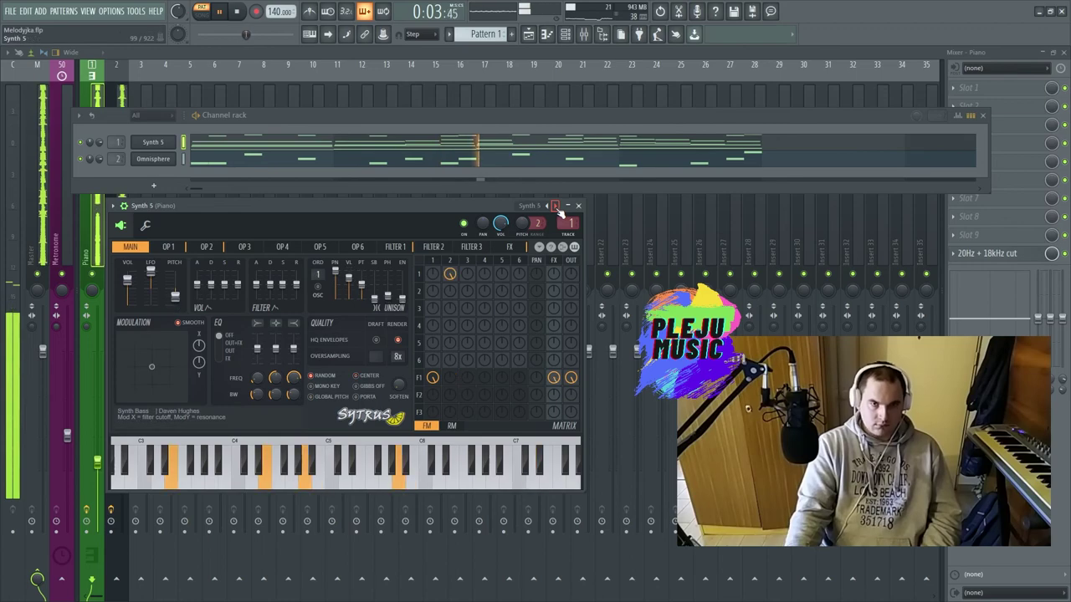
Try the Lost arch 2 pad preset and the Realistic piano preset in Sytrus.
{"action": "left_click", "coordinate": [532, 206]}
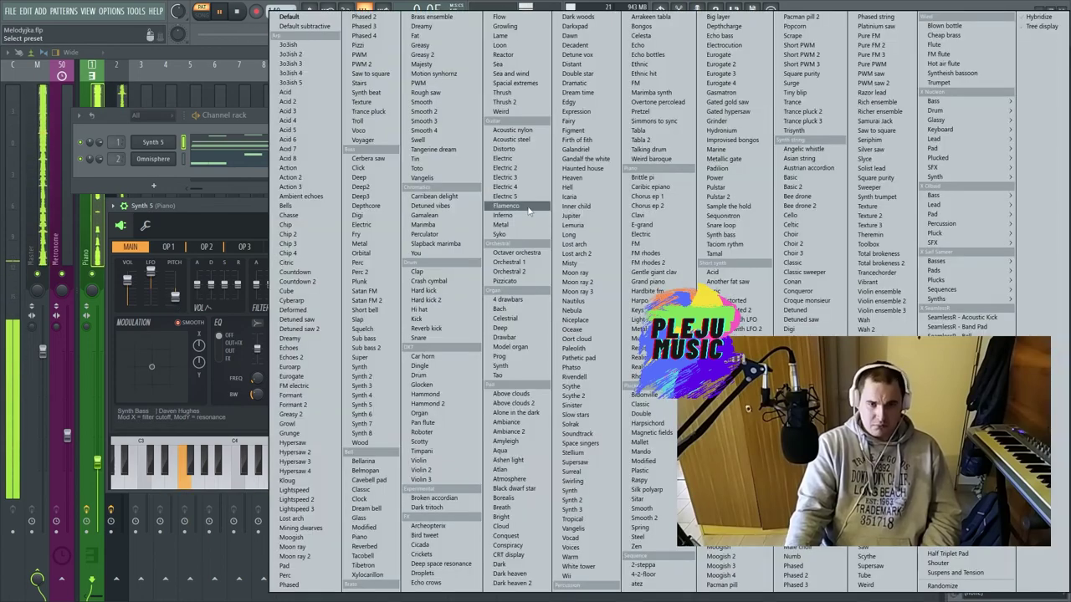
{"action": "left_click", "coordinate": [572, 249]}
{"action": "left_click", "coordinate": [574, 248]}
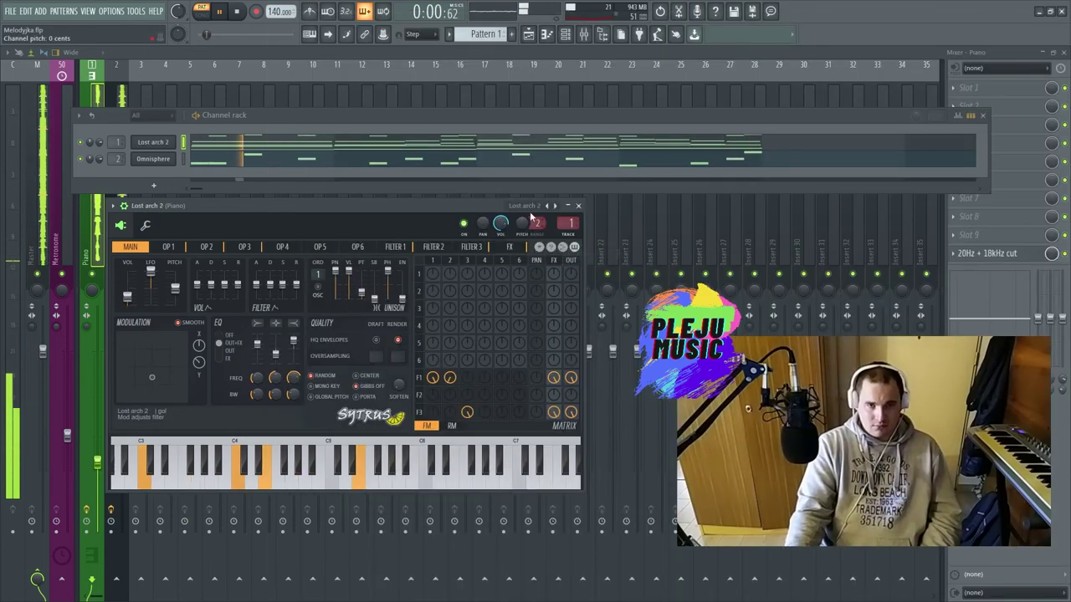
{"action": "left_click", "coordinate": [532, 207]}
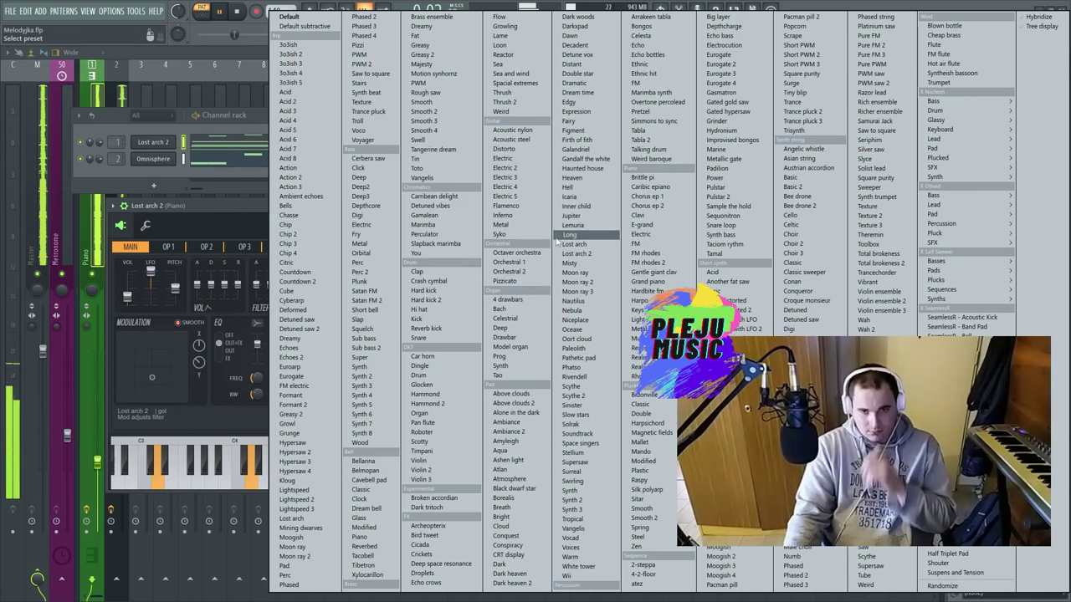
{"action": "left_click", "coordinate": [637, 347]}
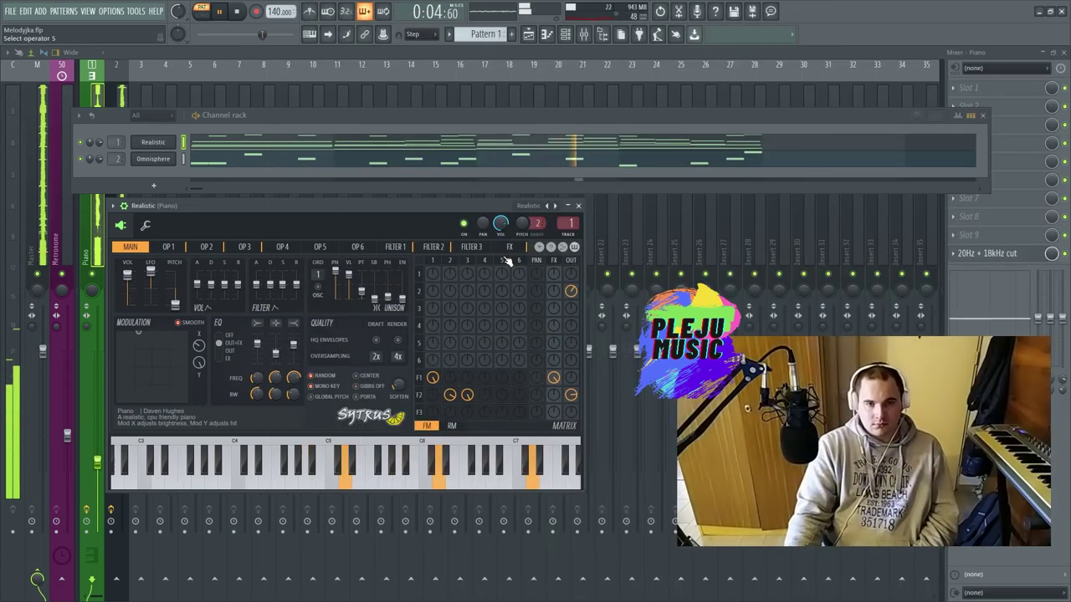
Try the Flow effect preset and the Chorus ep 2 piano preset in Sytrus.
{"action": "left_click", "coordinate": [533, 206]}
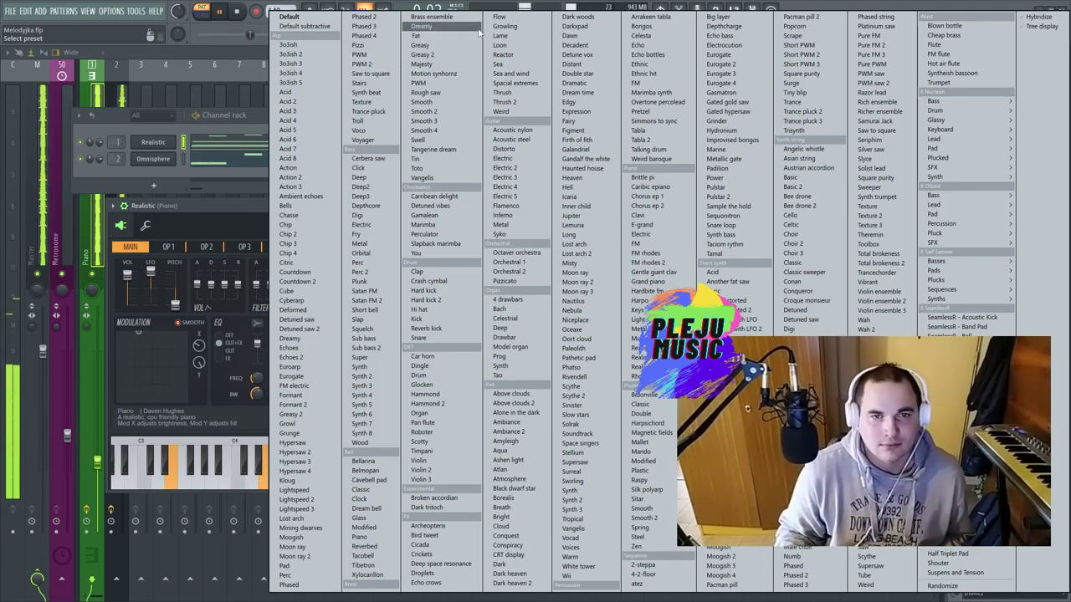
{"action": "left_click", "coordinate": [515, 17]}
{"action": "left_click", "coordinate": [535, 207]}
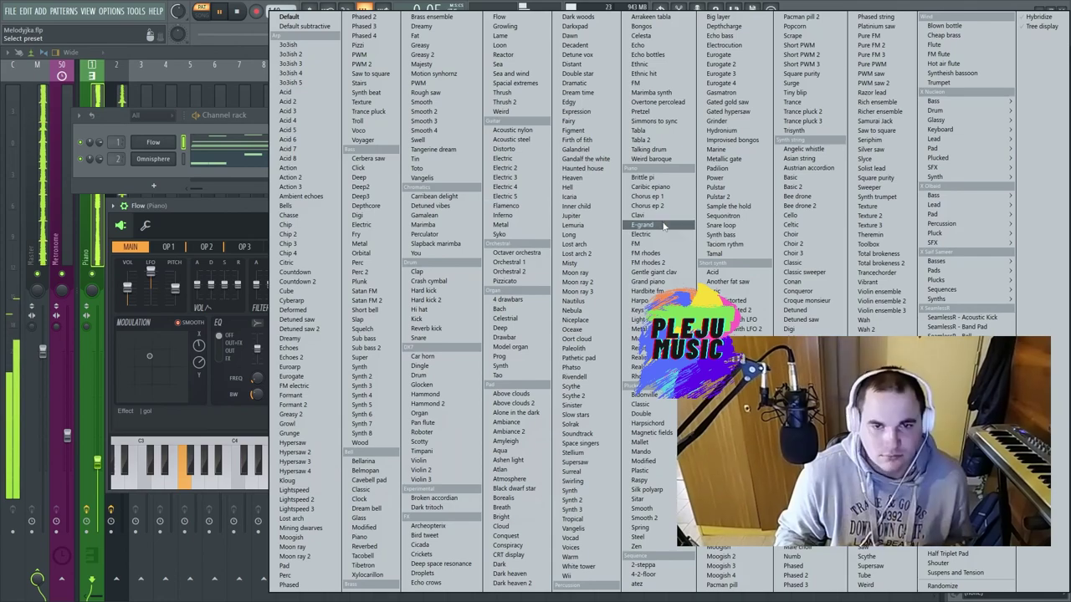
{"action": "left_click", "coordinate": [654, 207]}
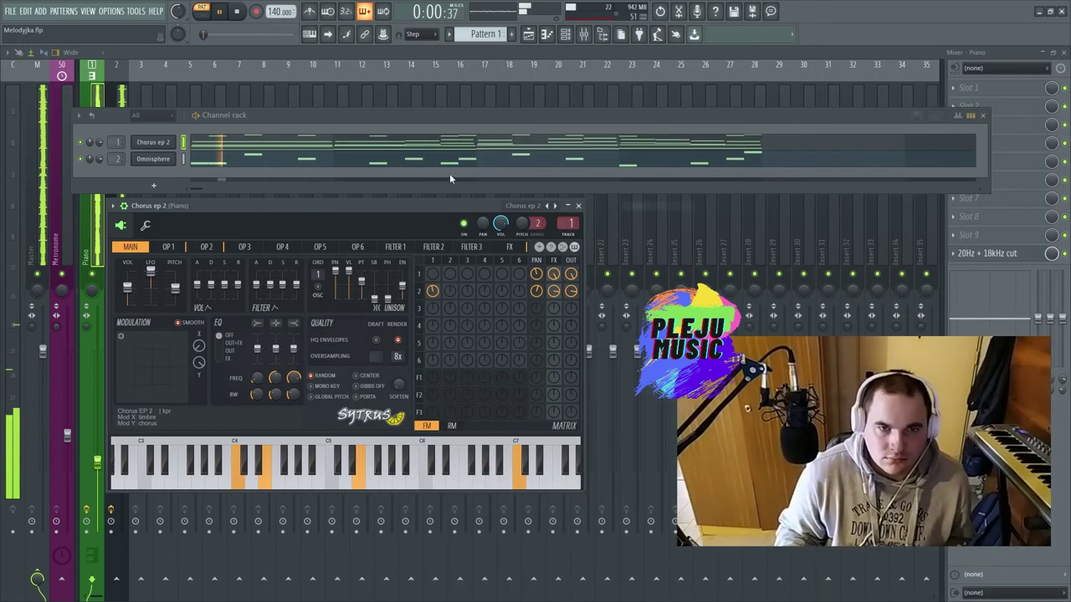
Load the Another fat saw preset in Sytrus, listen to the pattern with it and stop playback.
{"action": "left_click", "coordinate": [540, 204]}
{"action": "left_click", "coordinate": [712, 271]}
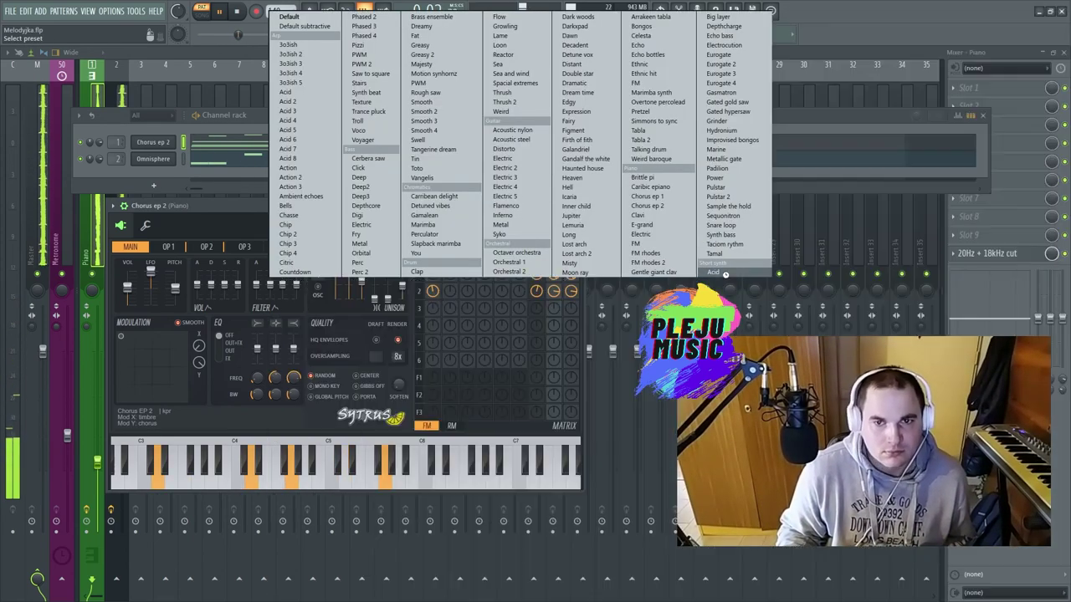
{"action": "left_click", "coordinate": [555, 206]}
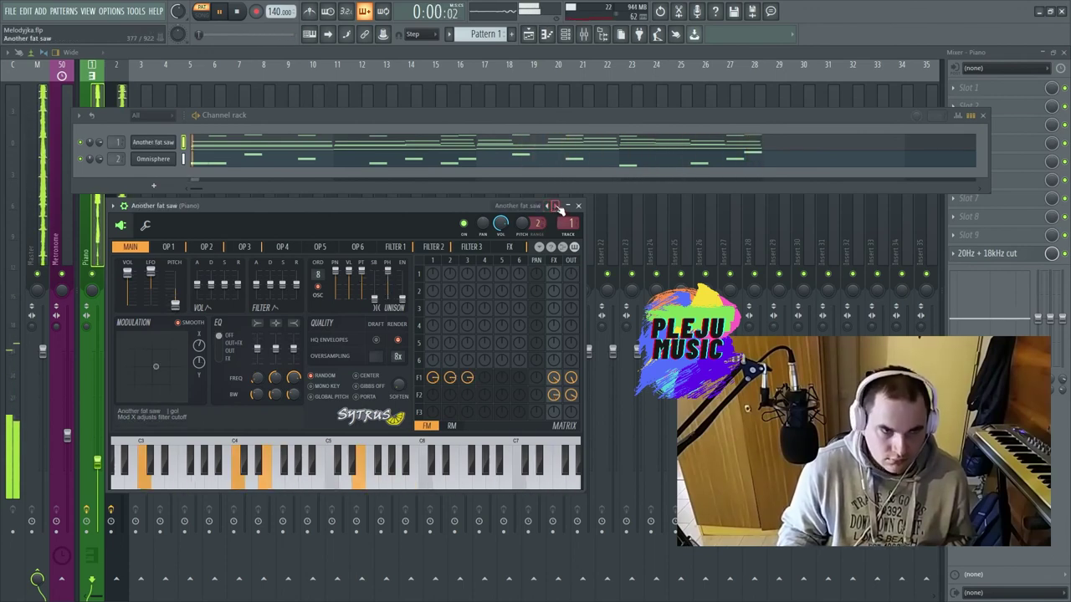
{"action": "left_click_drag", "start_coordinate": [351, 207], "coordinate": [462, 213]}
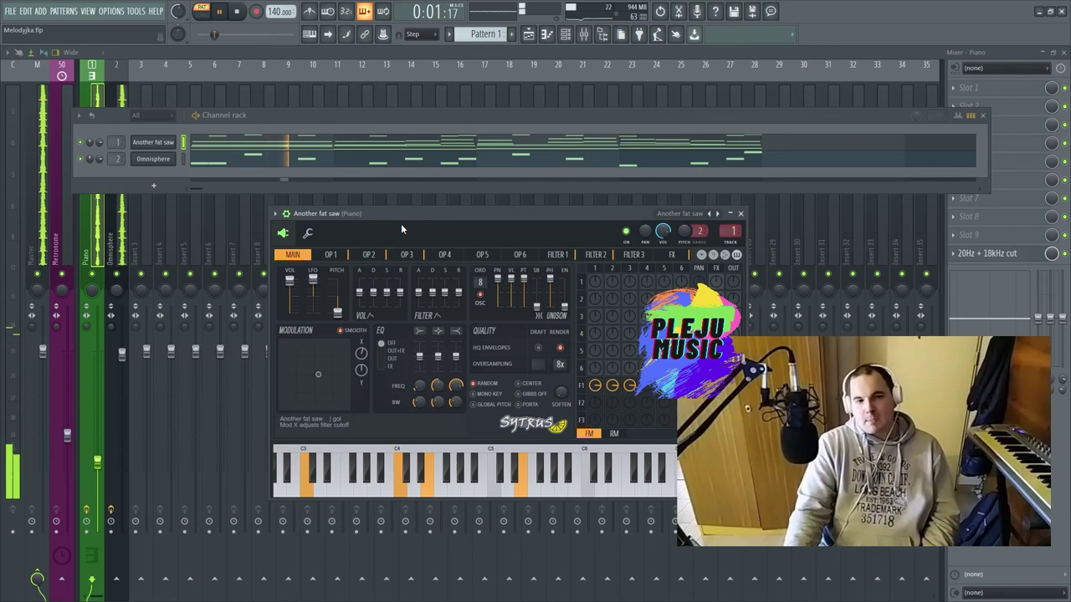
{"action": "left_click_drag", "start_coordinate": [418, 213], "coordinate": [294, 208]}
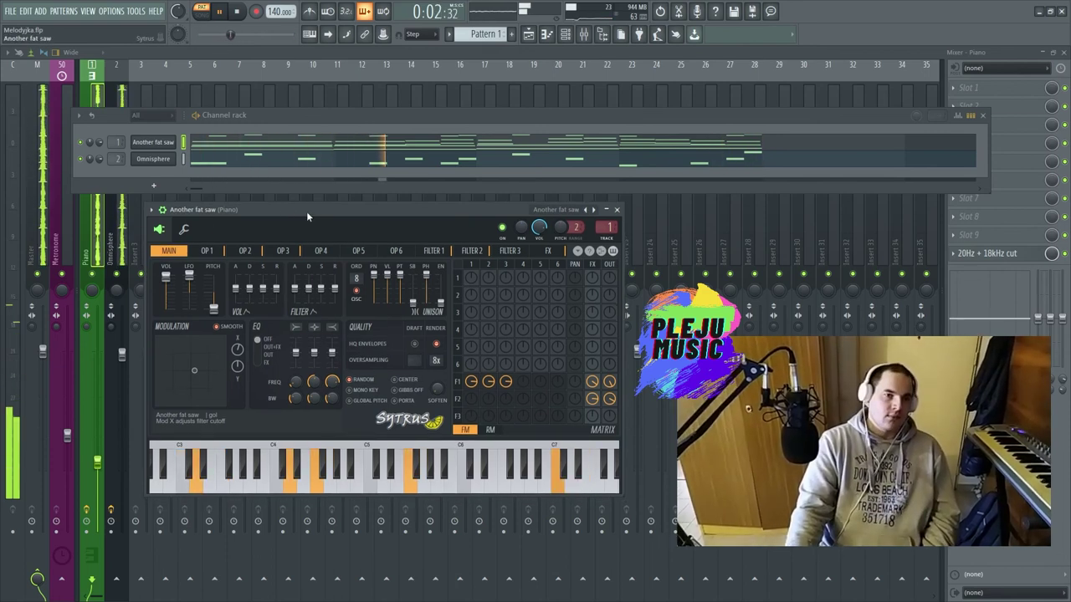
{"action": "key", "text": "space"}
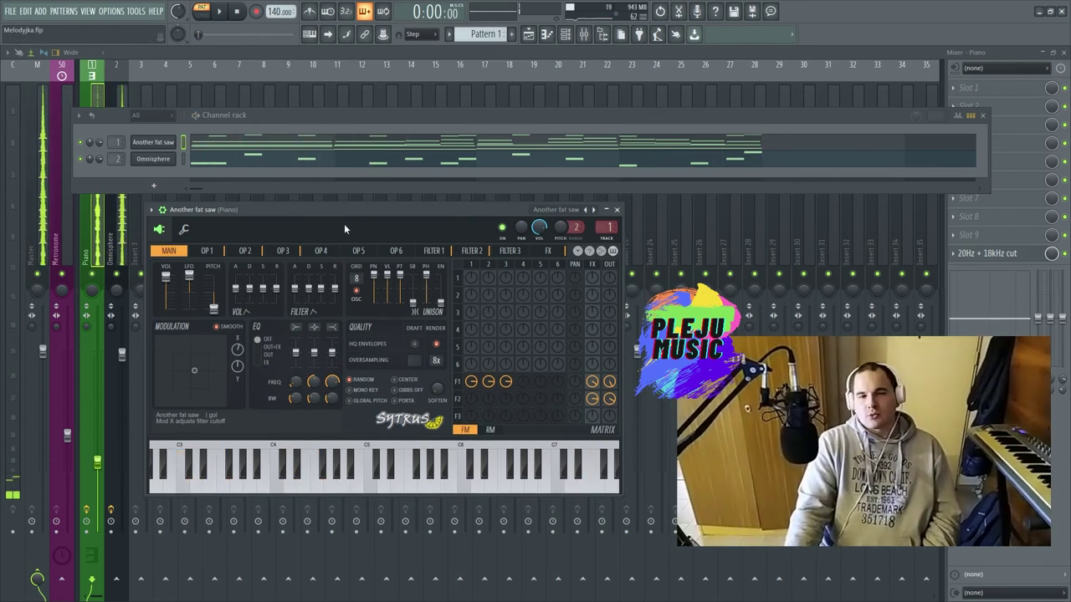